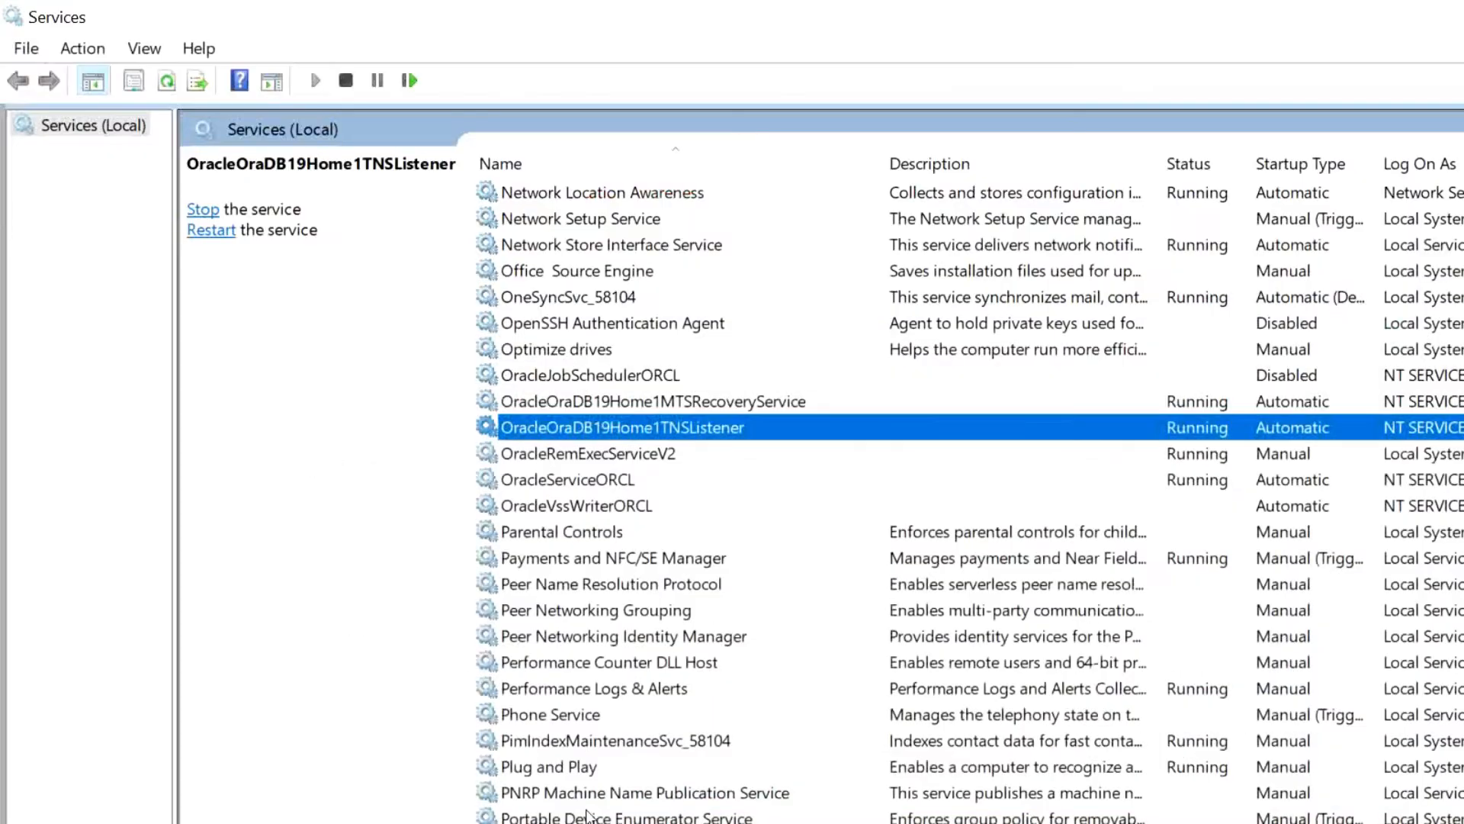
- Bring the File Explorer window showing WINDOWS.X64_193000_db_home in front of Firefox
click(587, 816)
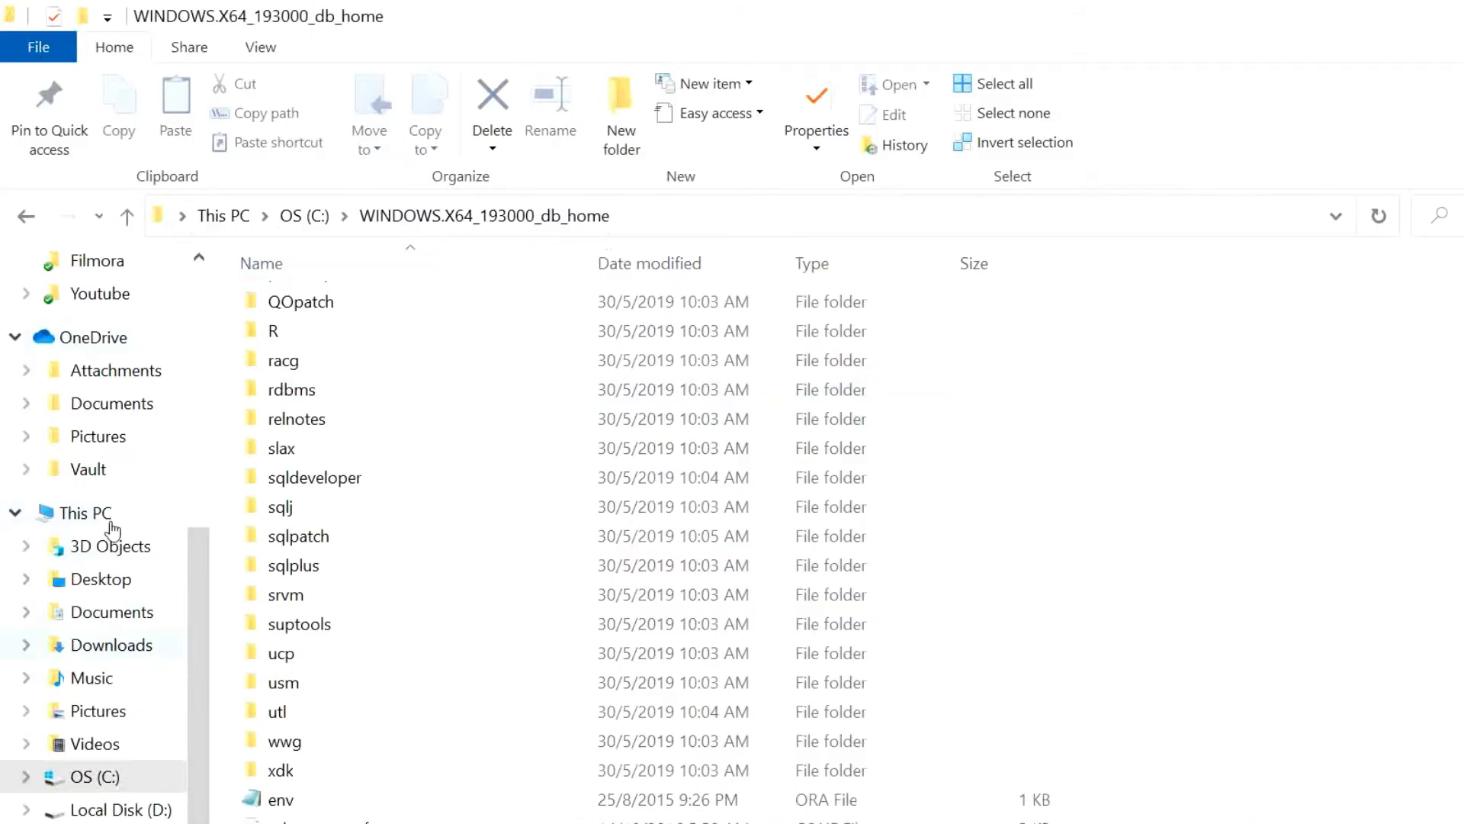
- Go to Downloads > sqldeveloper-19.2.1.247.2212-x64 > sqldeveloper and select the SQL Developer application
click(106, 644)
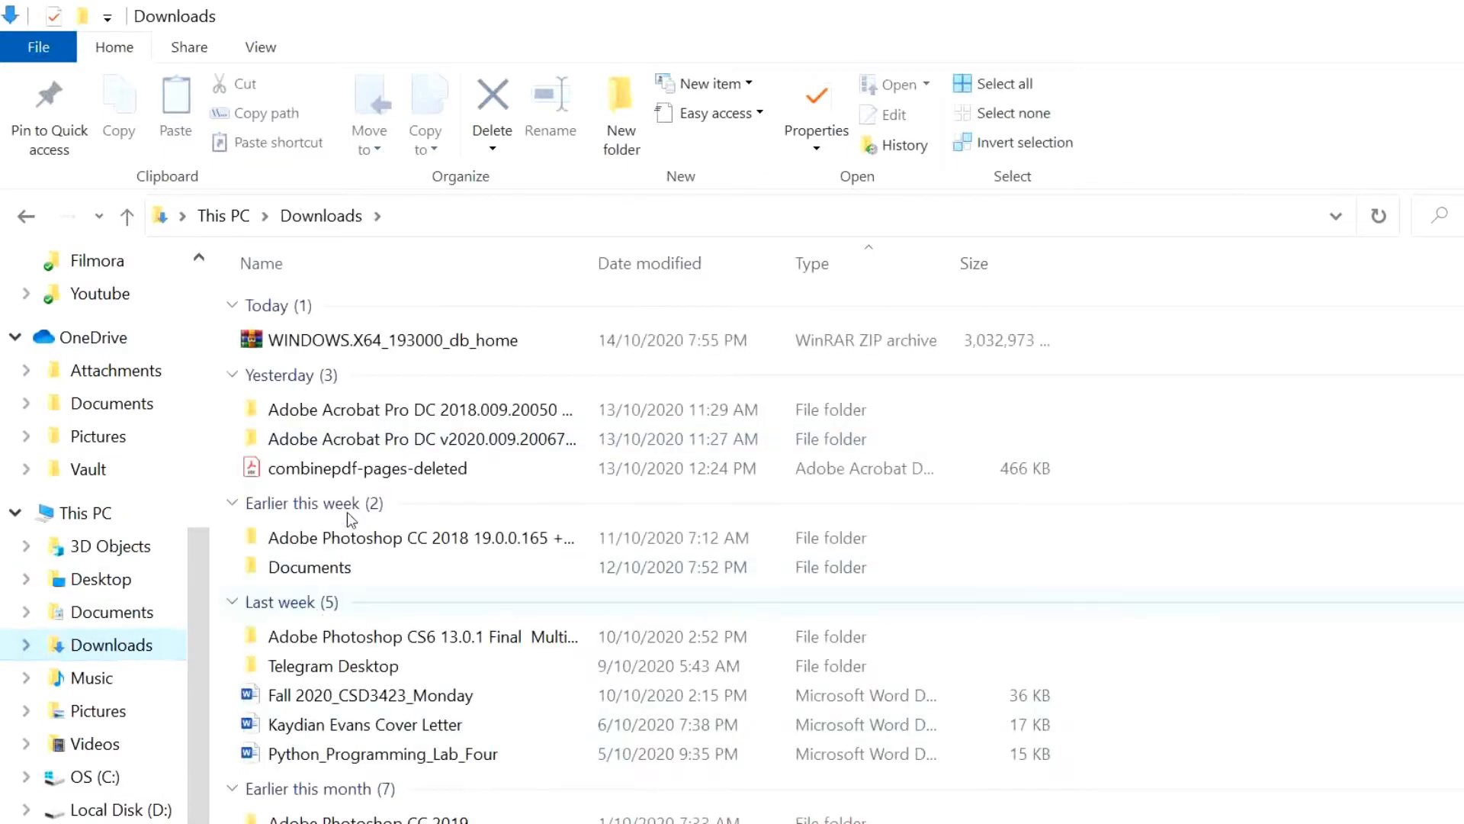
scroll(370, 643, down, 1)
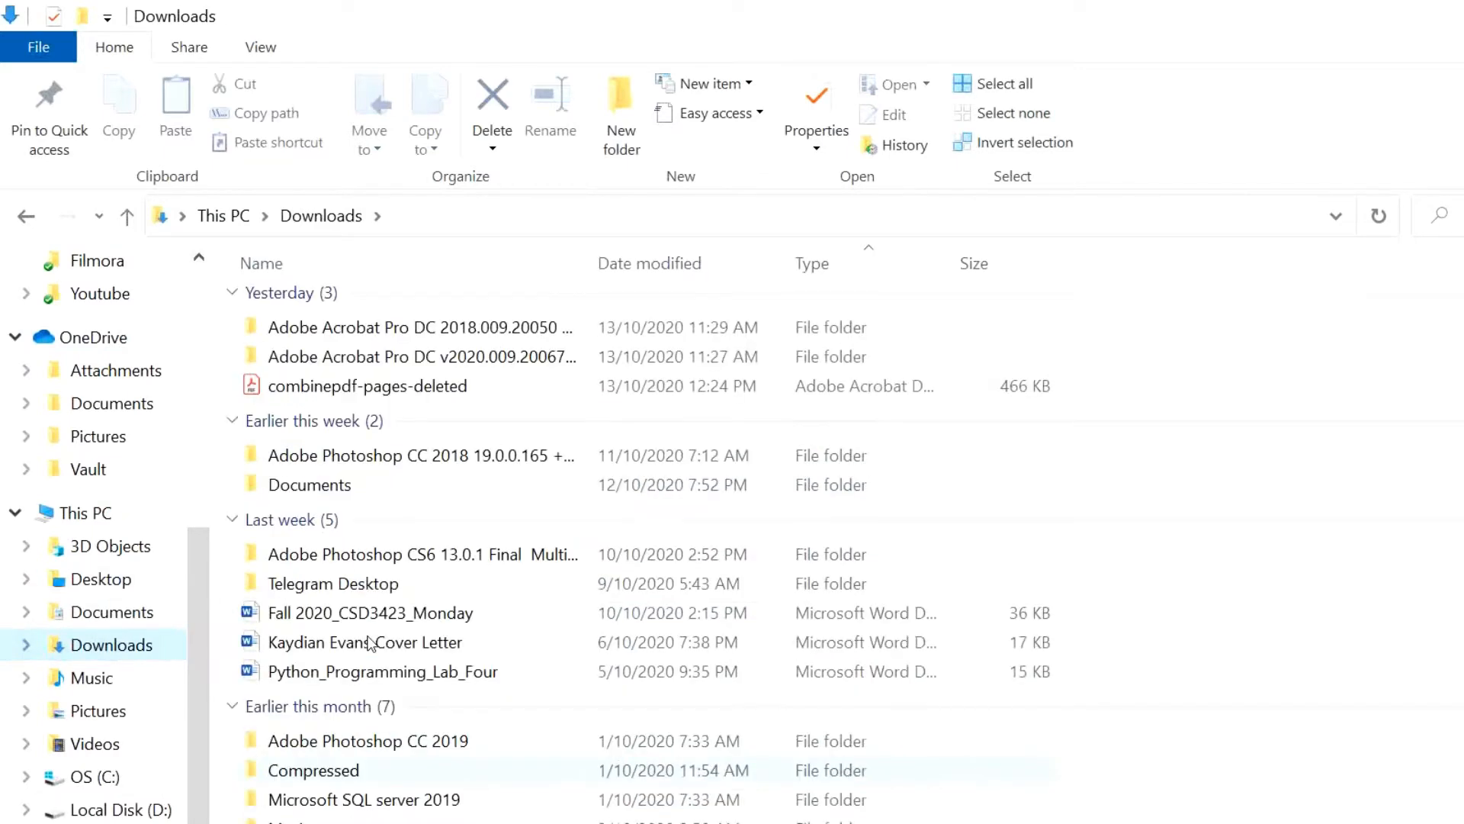
scroll(367, 635, down, 1)
double_click(411, 786)
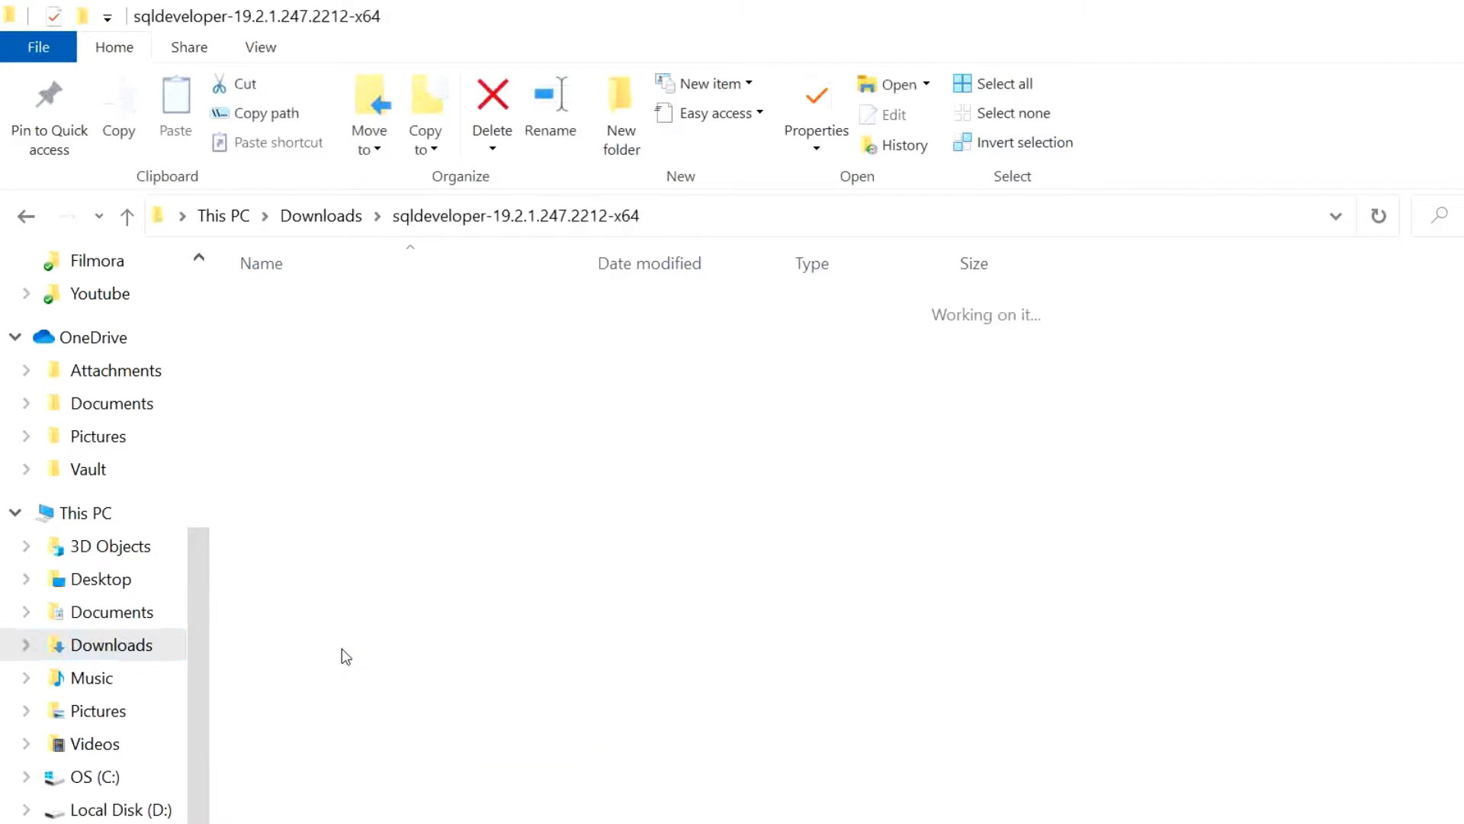
click(333, 306)
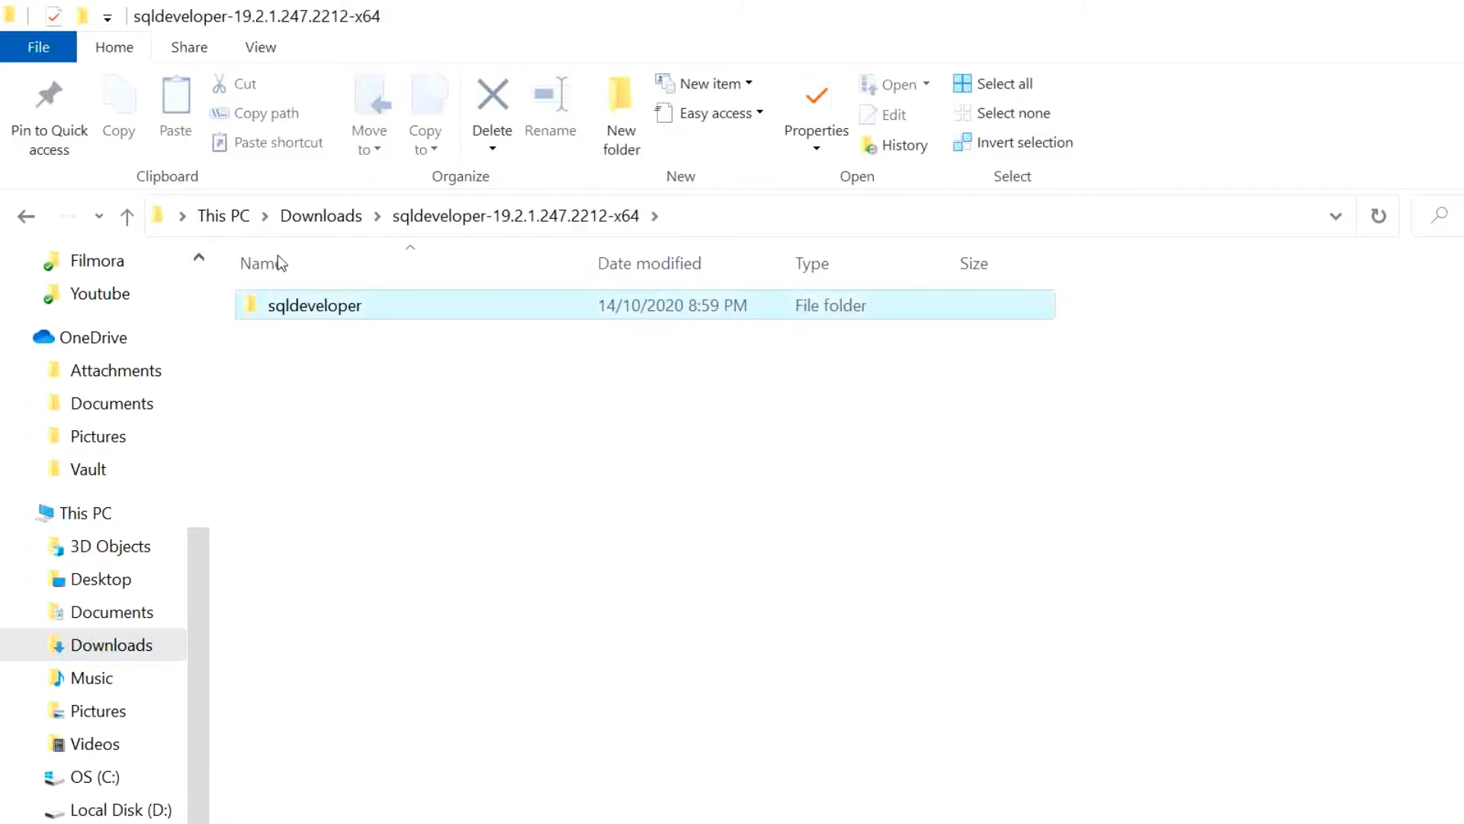
double_click(333, 305)
scroll(316, 566, down, 1)
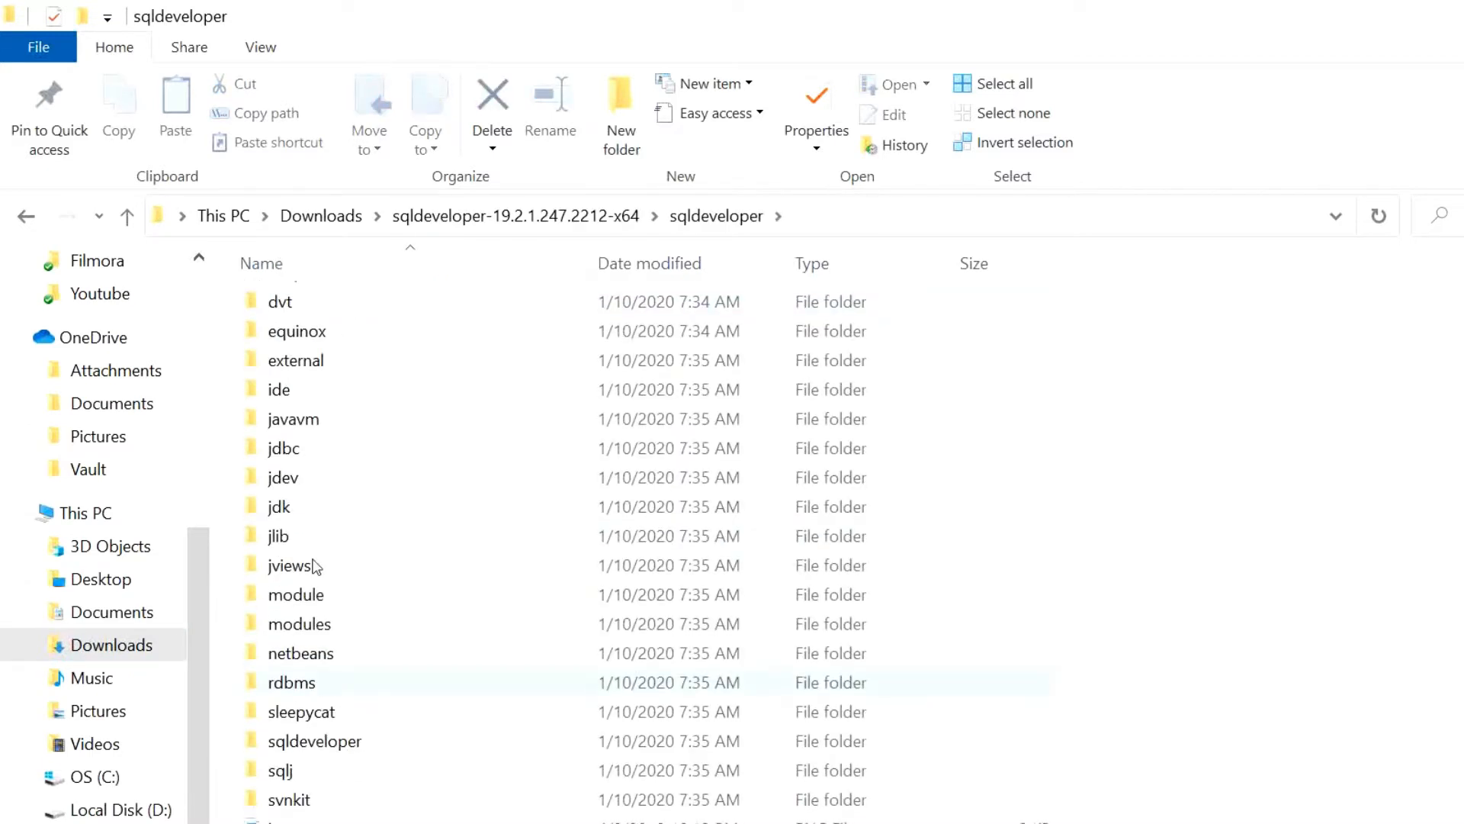
click(251, 717)
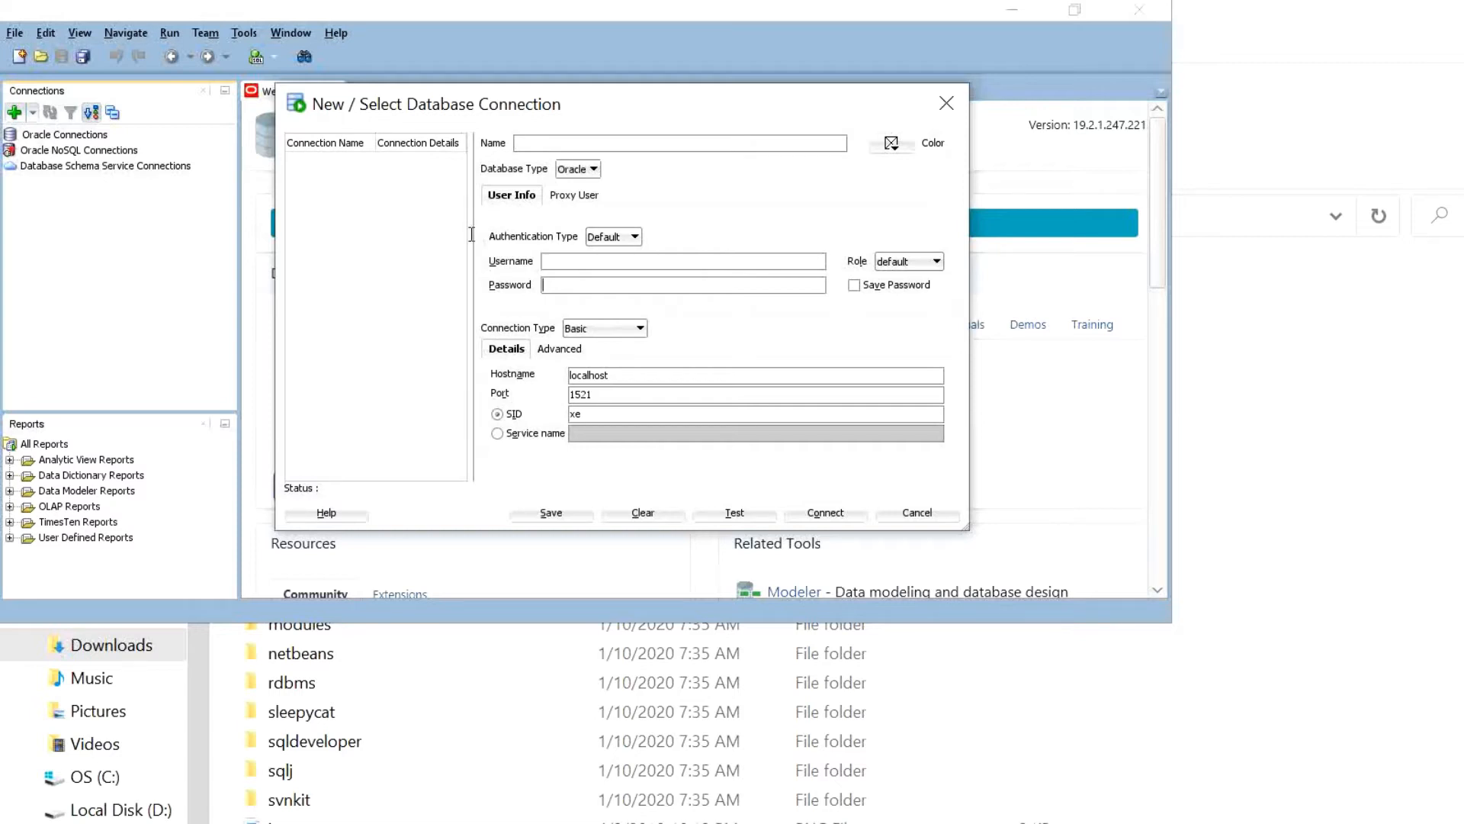
- Browse the new connection's Role choices and keep the default role
key(Tab)
click(909, 262)
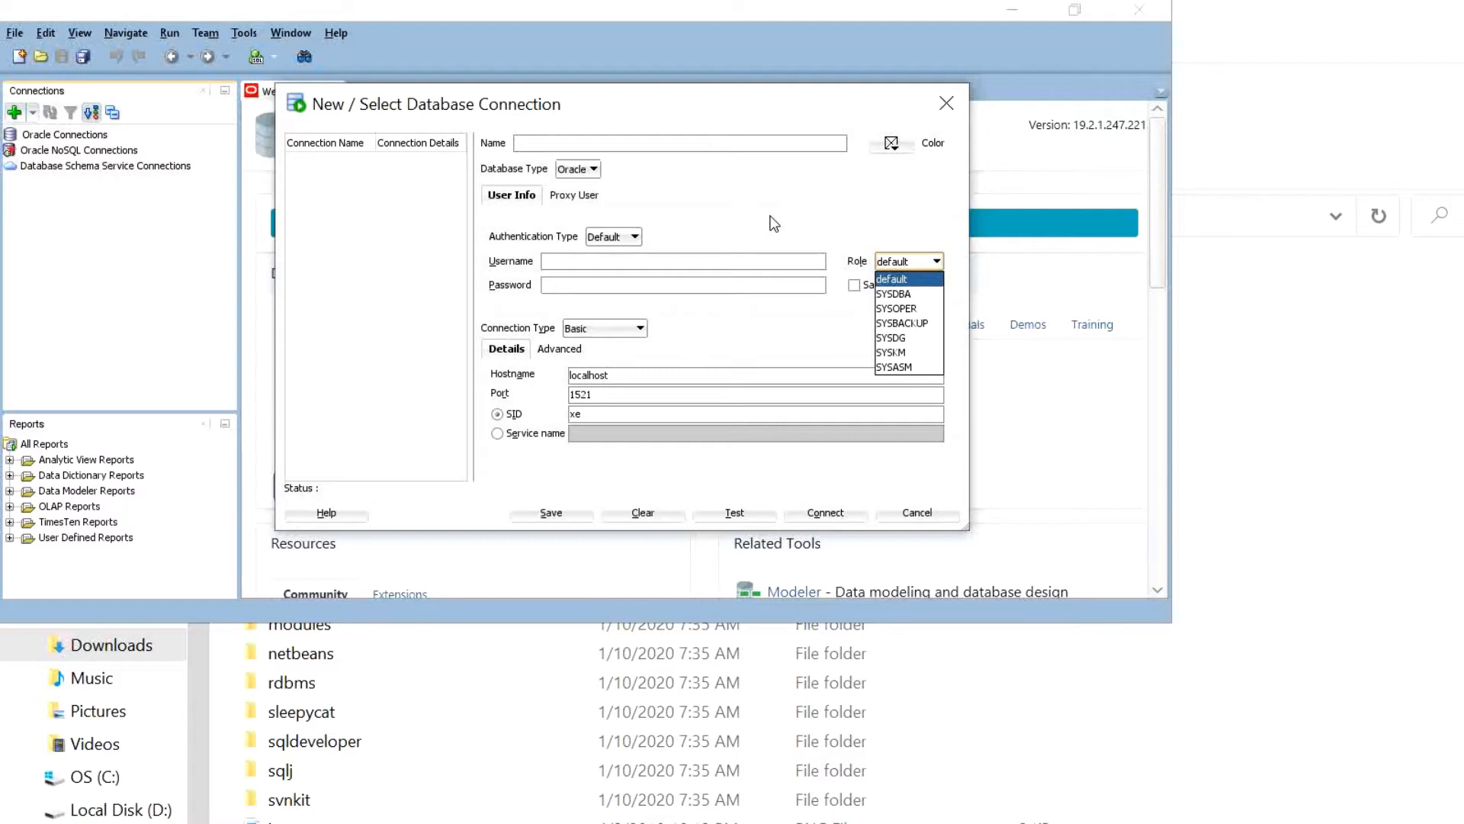
key(Down)
key(Down)
key(Up)
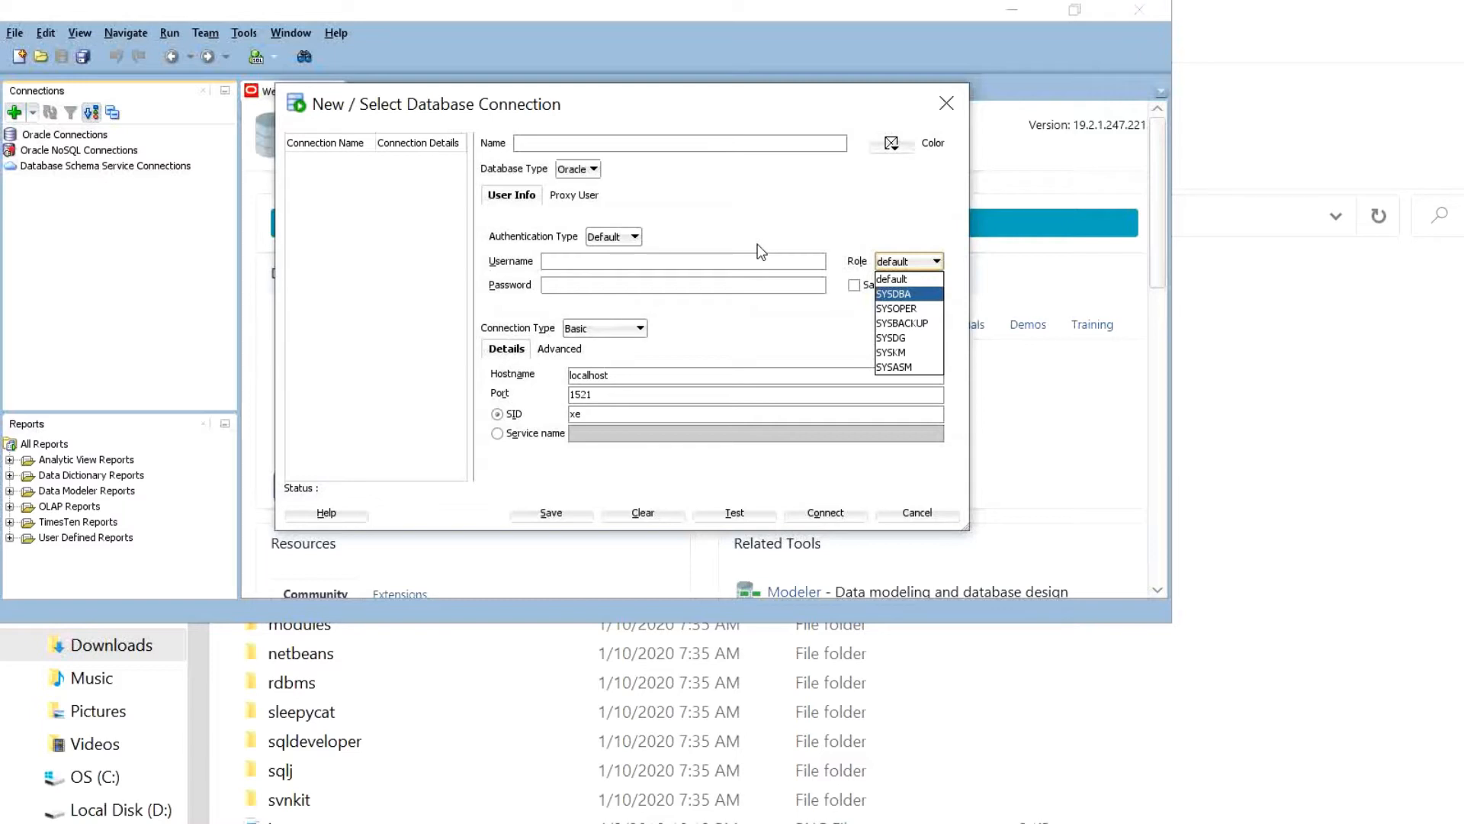
key(Escape)
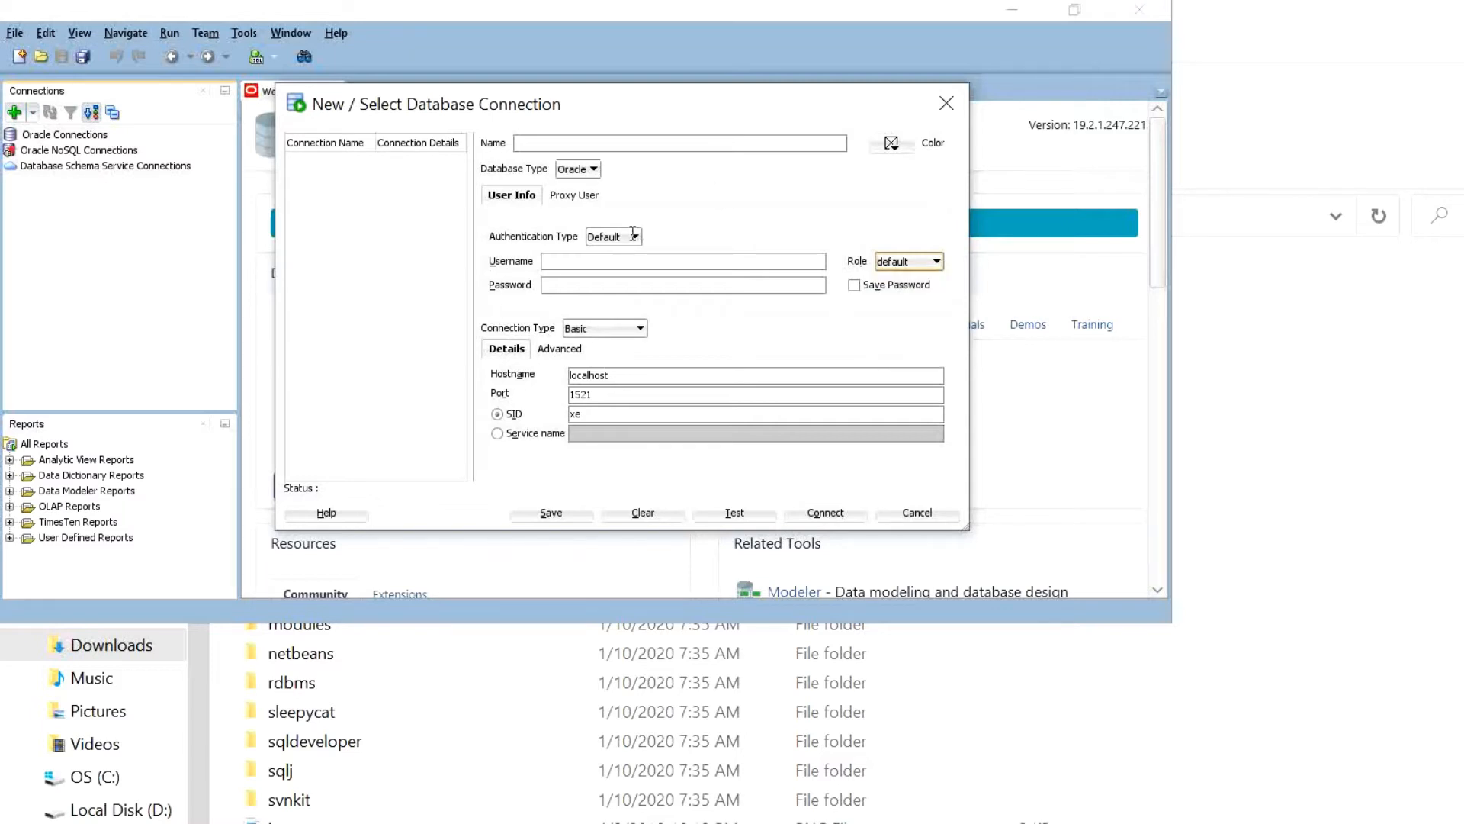
- Review the default hostname localhost, port 1521 and SID xe
drag(519, 311, 471, 314)
drag(515, 328, 472, 330)
drag(505, 342, 472, 347)
key(Right)
click(572, 143)
- Name the connection system and set its username to system
text(system)
key(Tab)
text(system)
- Enter the system password and test the connection, which fails with ORA-12505
click(1129, 803)
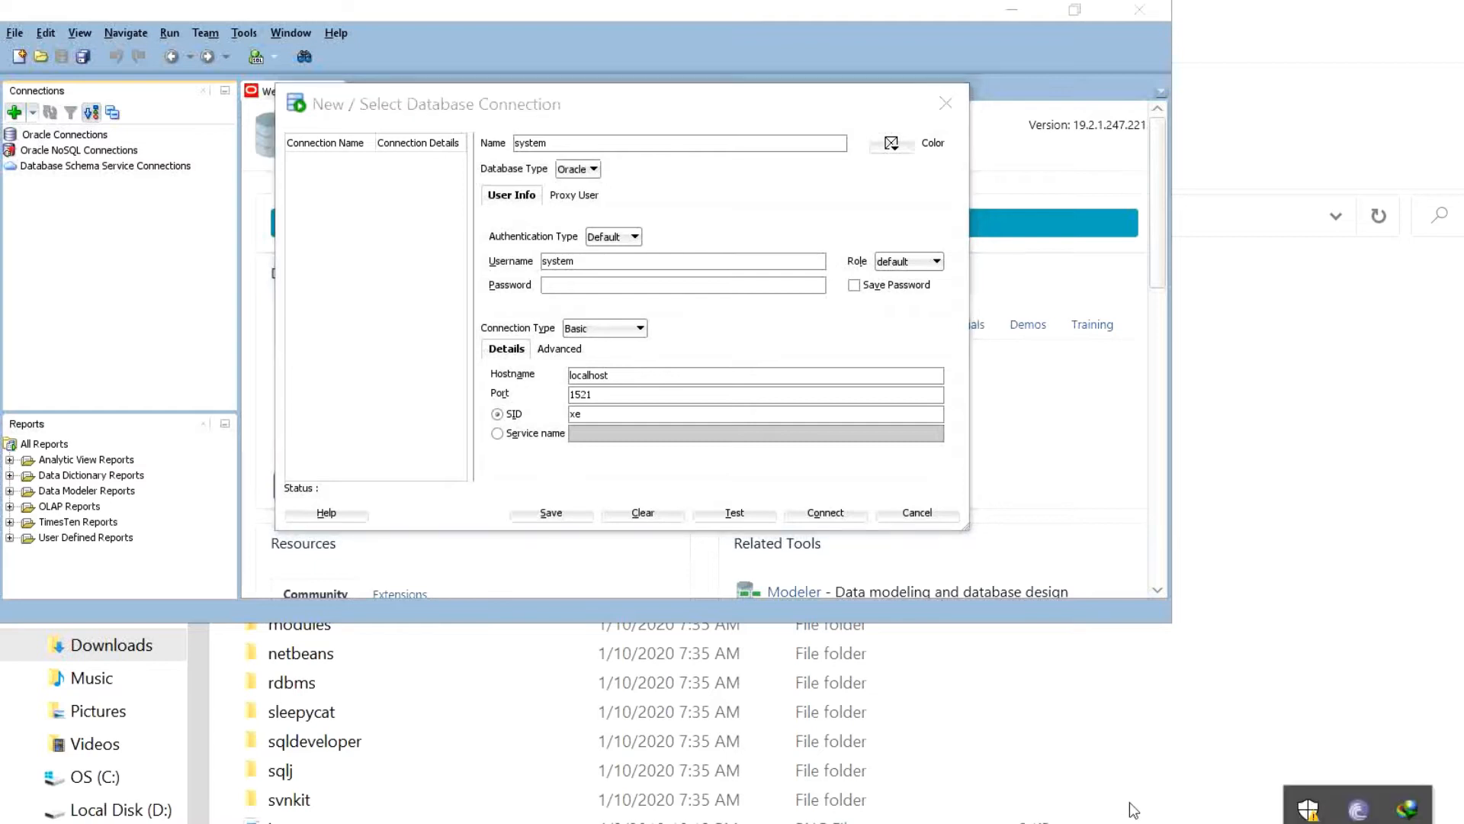
click(485, 238)
text(•)
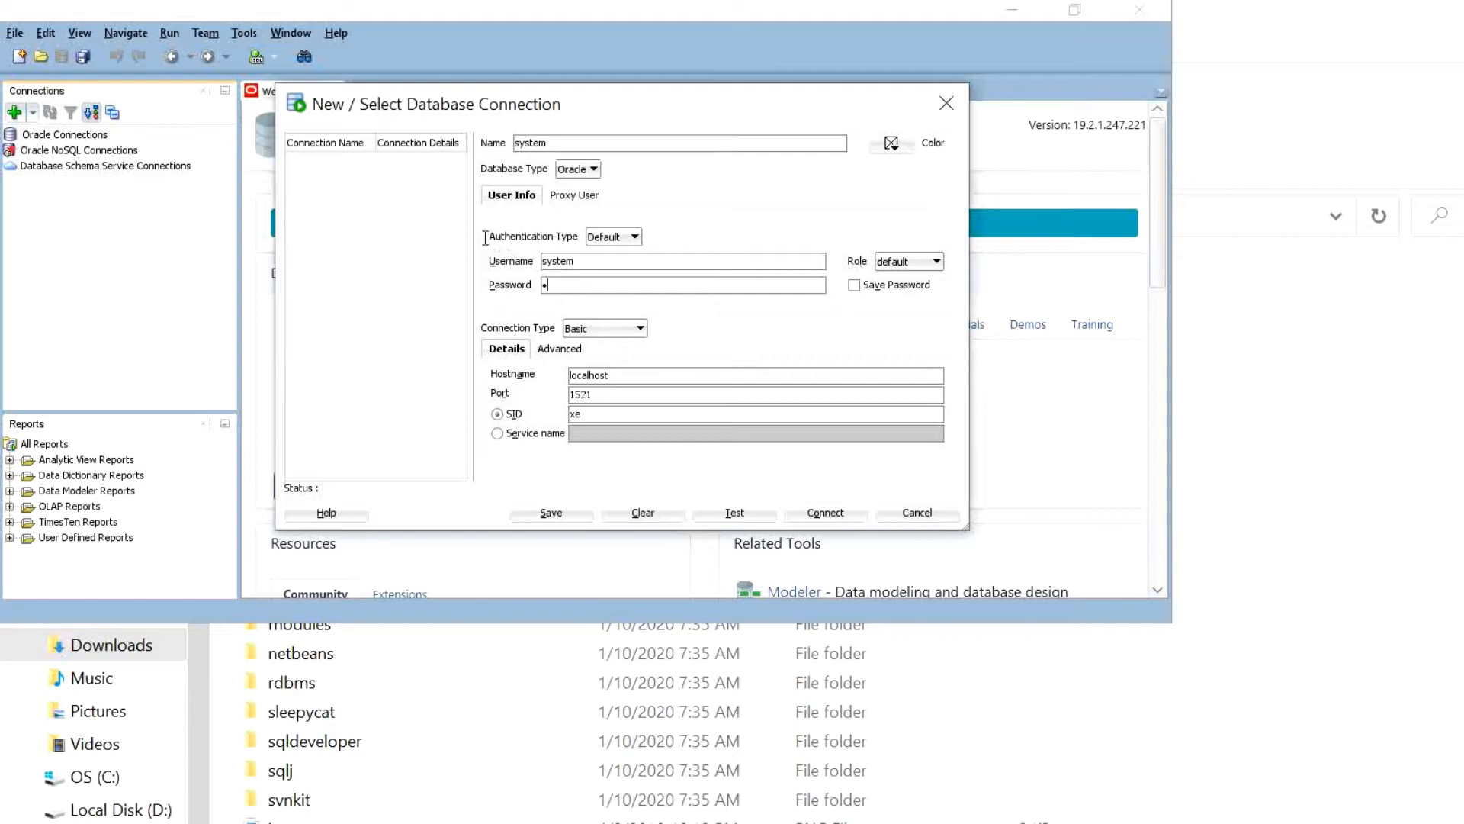
text(•••••••)
key(alt+t)
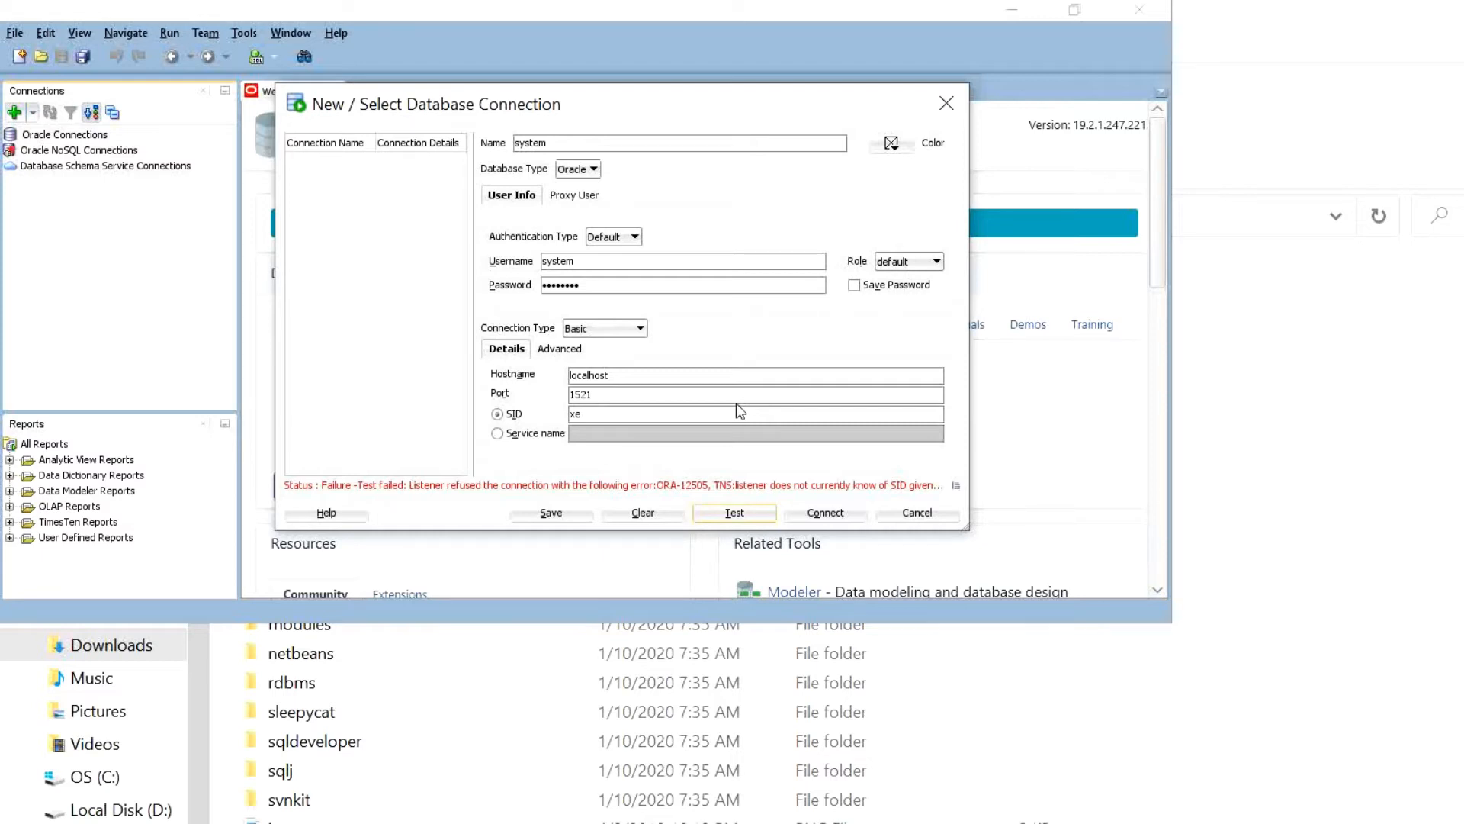
- Widen the dialog, change the SID from xe to orcl, test successfully, and connect
drag(810, 434, 911, 477)
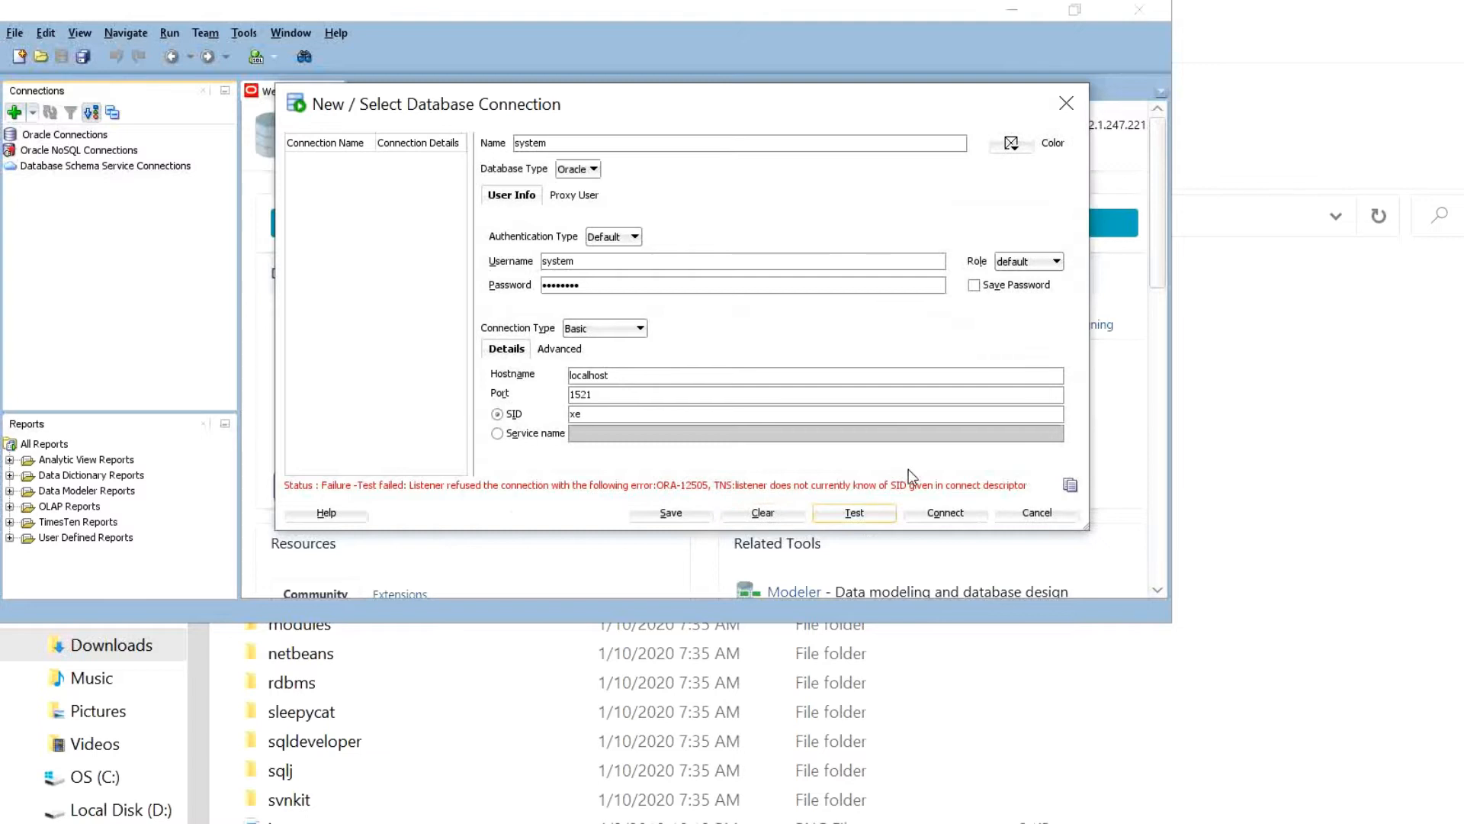
drag(497, 342, 474, 345)
click(503, 348)
drag(502, 342, 474, 348)
text(orcl)
key(alt+t)
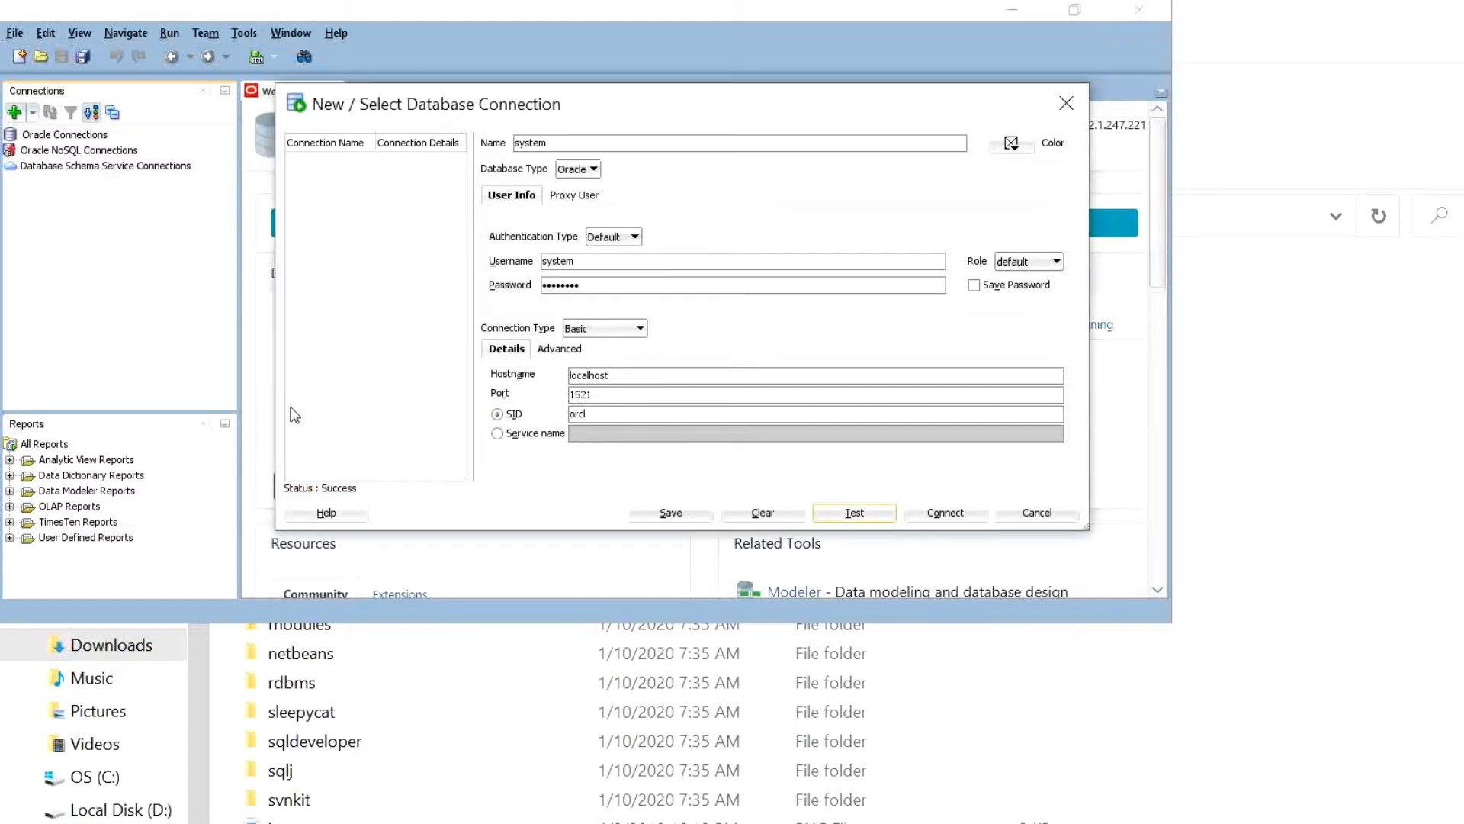
click(946, 513)
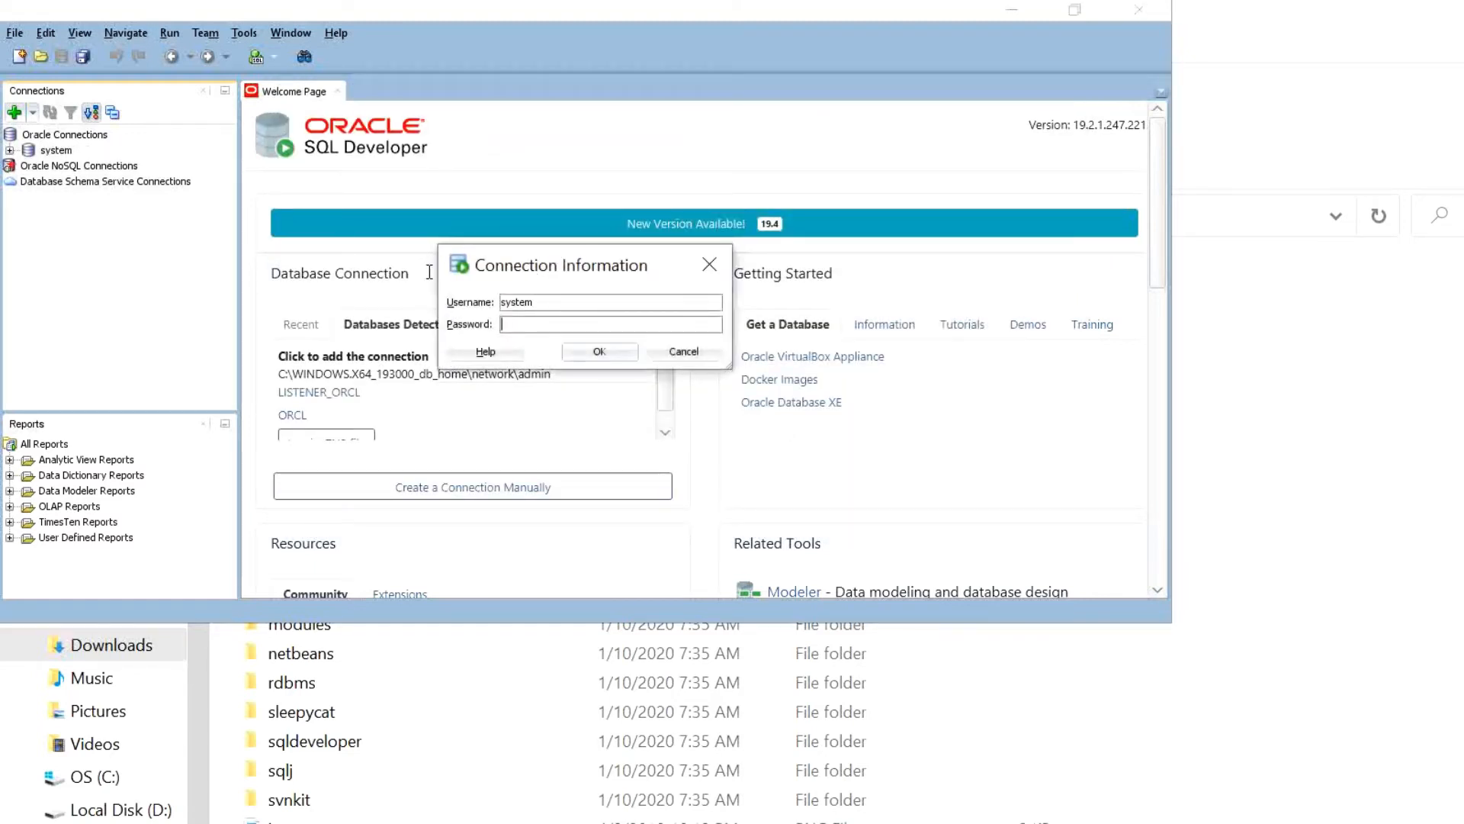
- Log on to the system connection with its password and maximize the SQL Developer window
text(oracle12)
key(Return)
double_click(911, 14)
double_click(891, 98)
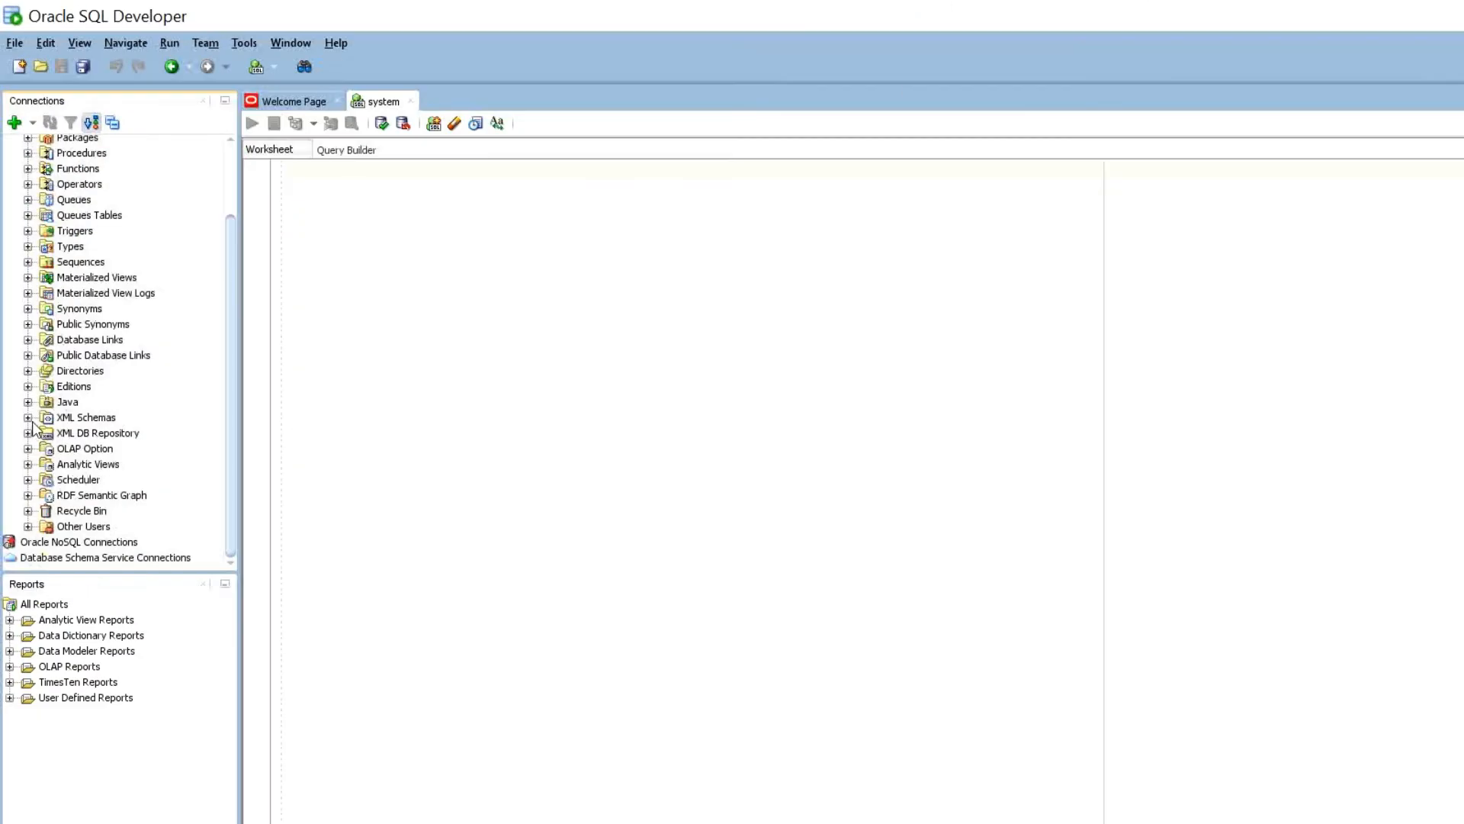
- Scroll the system connection's tree to find the HR user under Other Users
scroll(50, 421, down, 5)
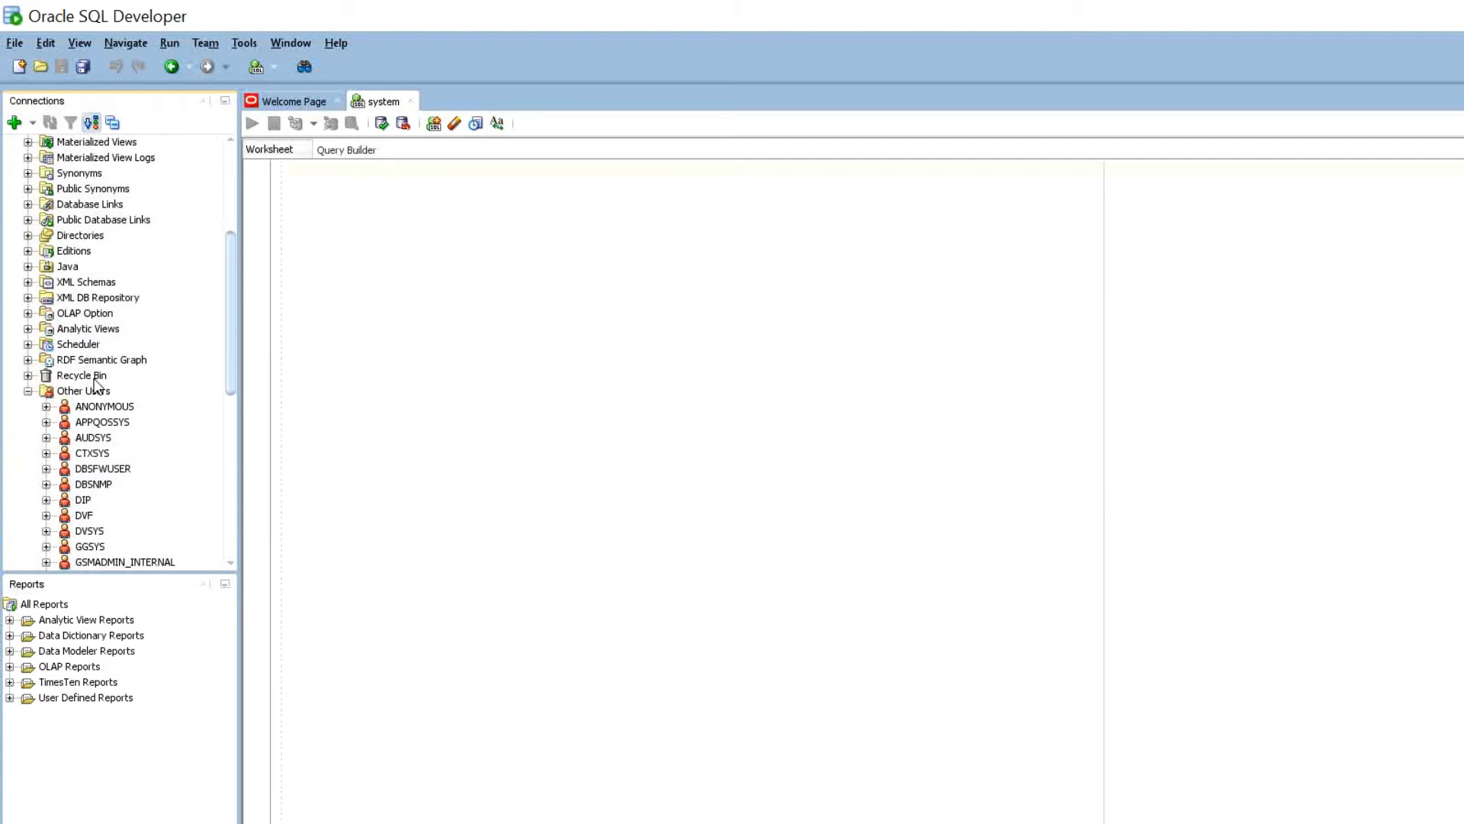
scroll(93, 378, down, 2)
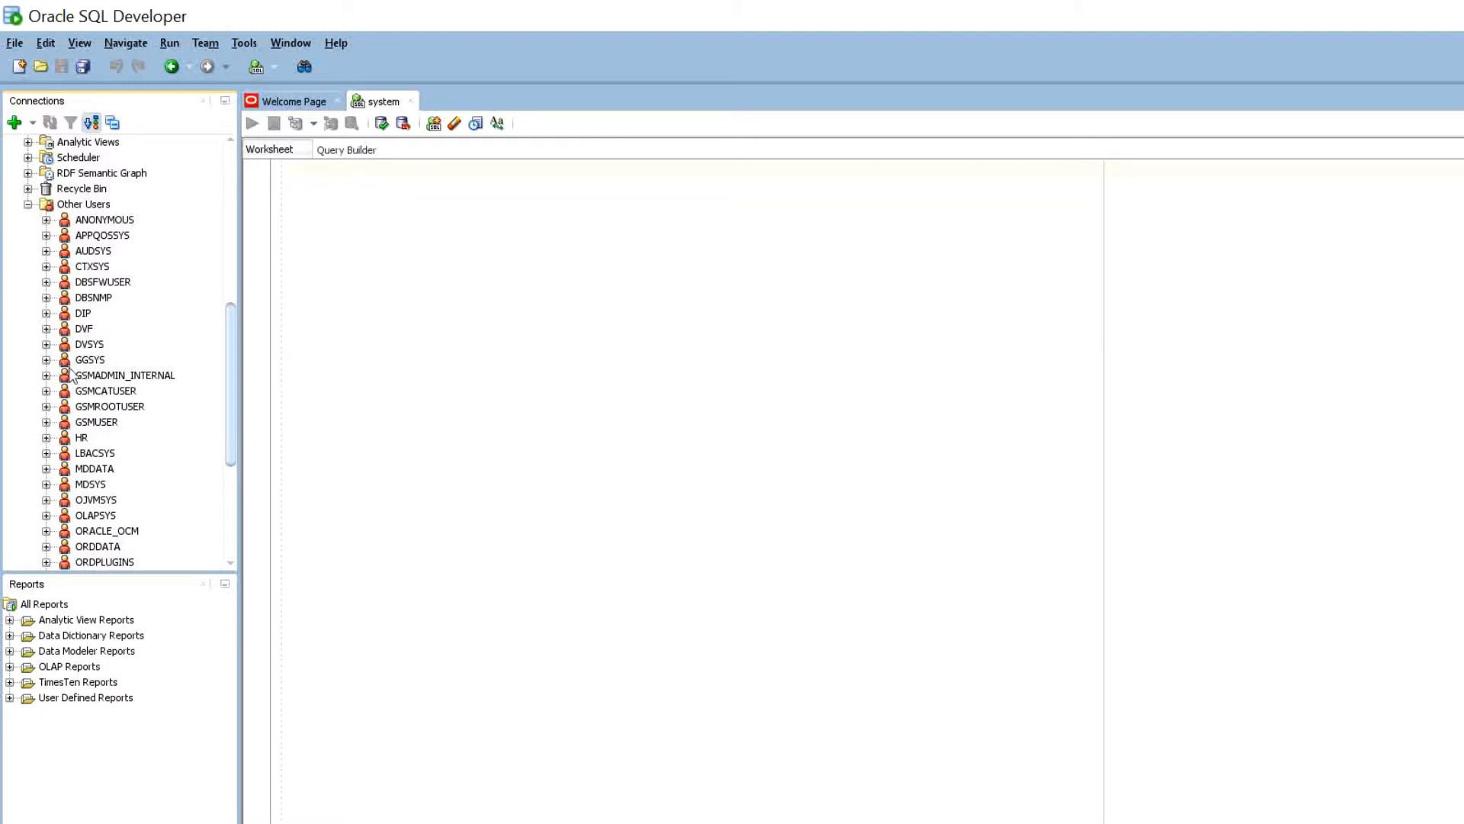
text(HR)
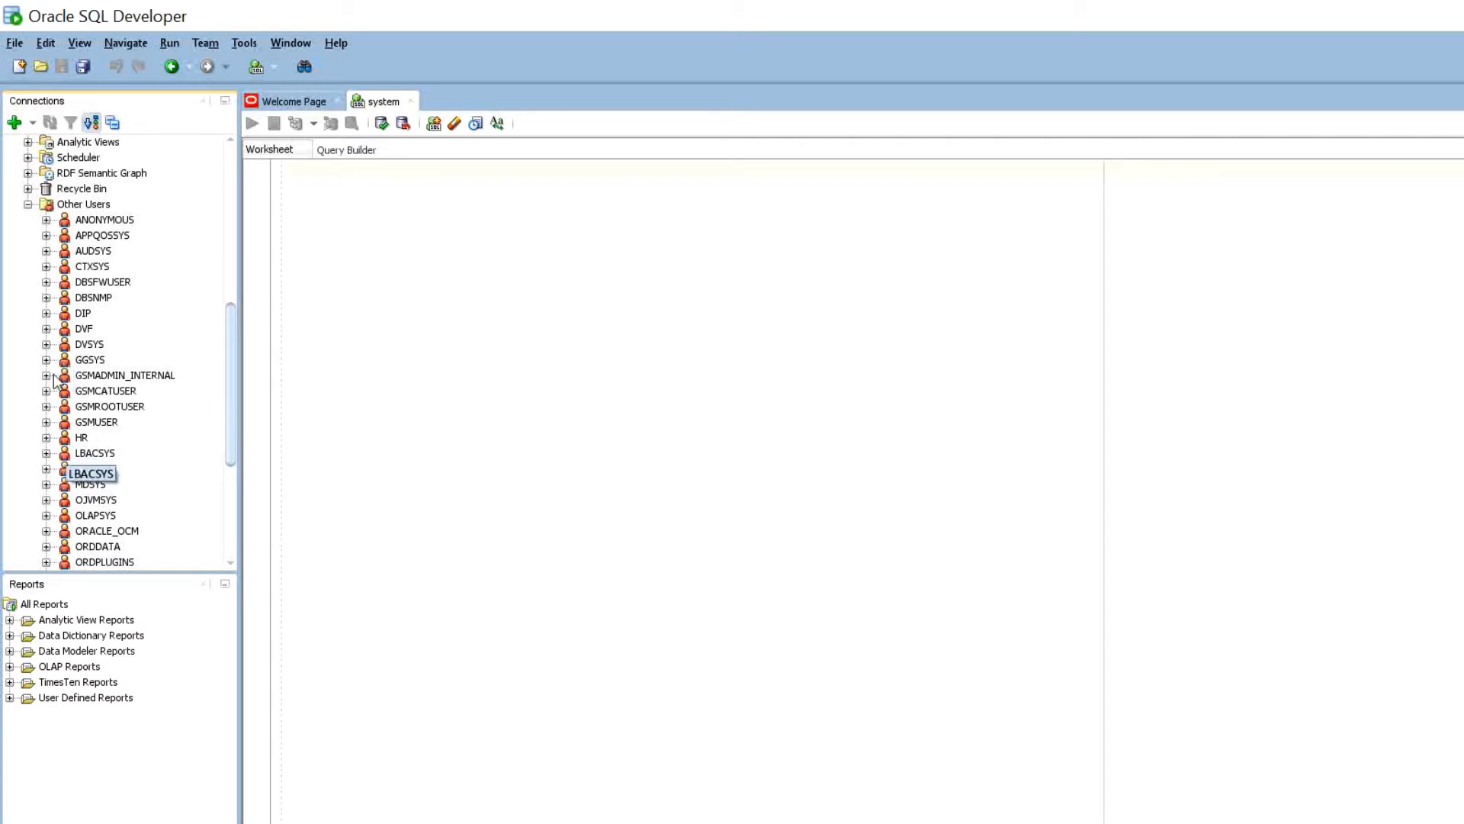
scroll(84, 404, down, 2)
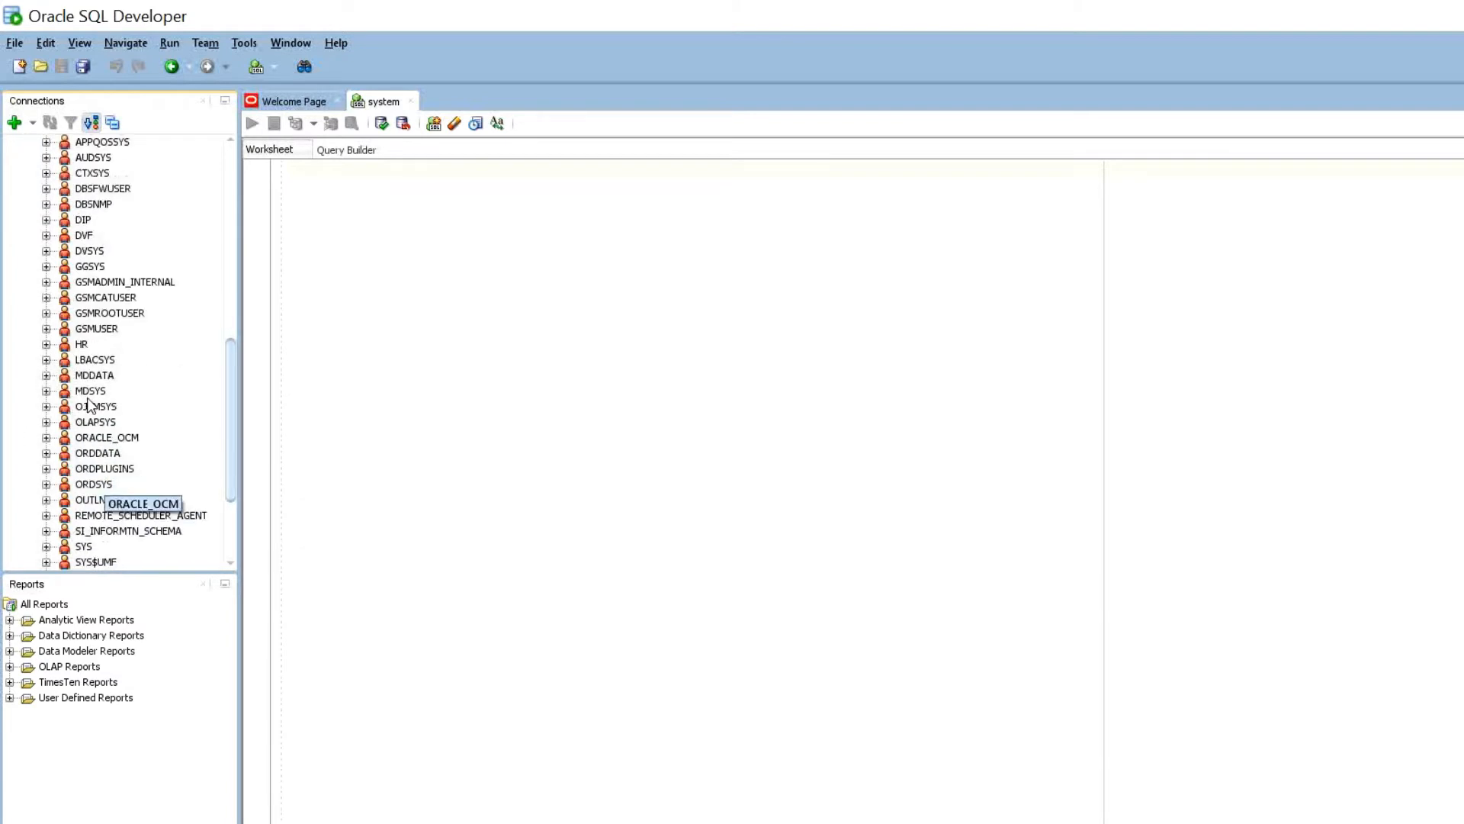
scroll(89, 404, down, 3)
scroll(89, 404, up, 11)
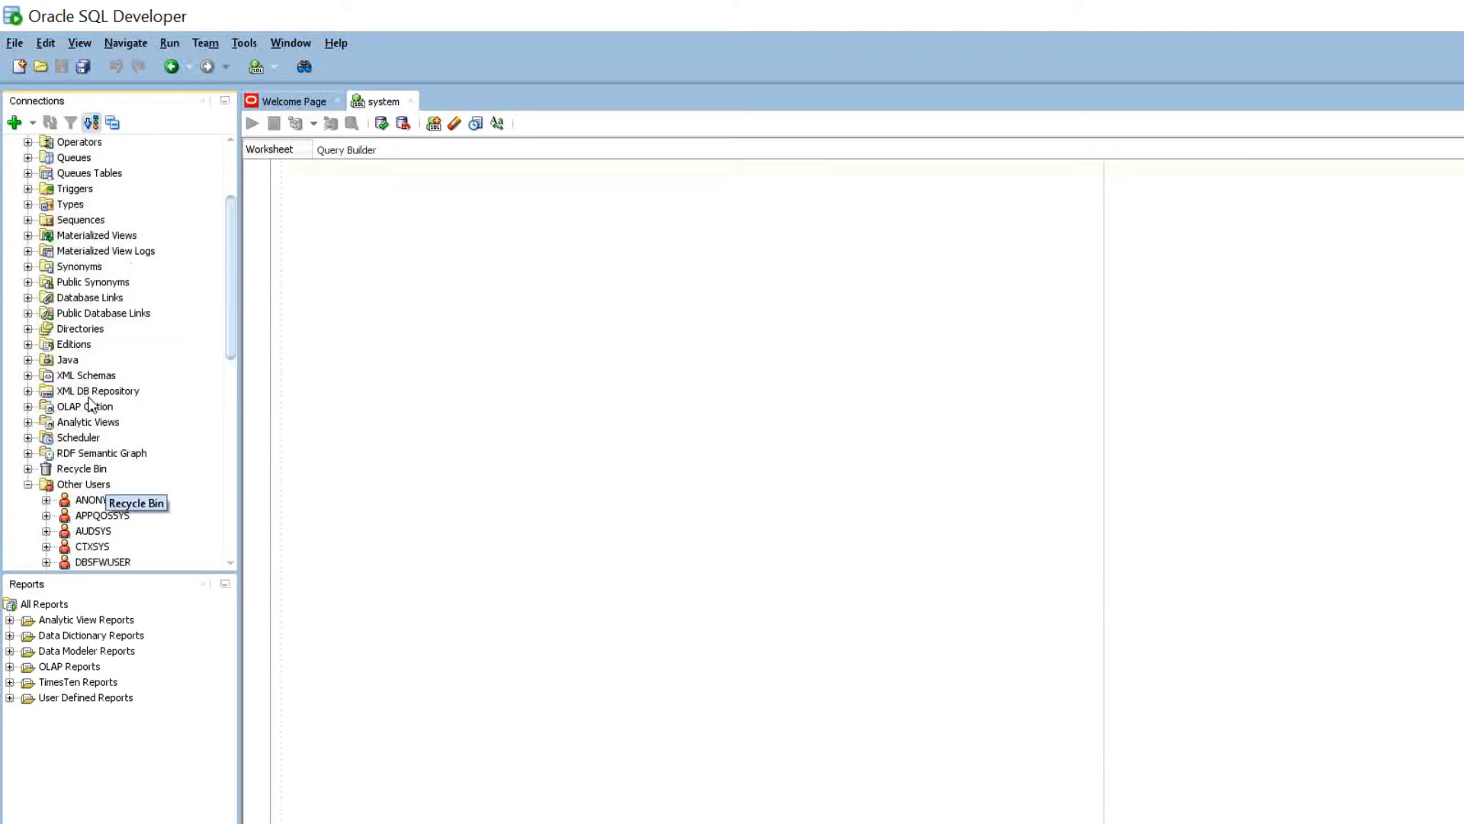
scroll(89, 404, up, 3)
- Expand the system connection's Tables, scroll through them, then collapse the system node
click(27, 173)
scroll(79, 283, down, 1)
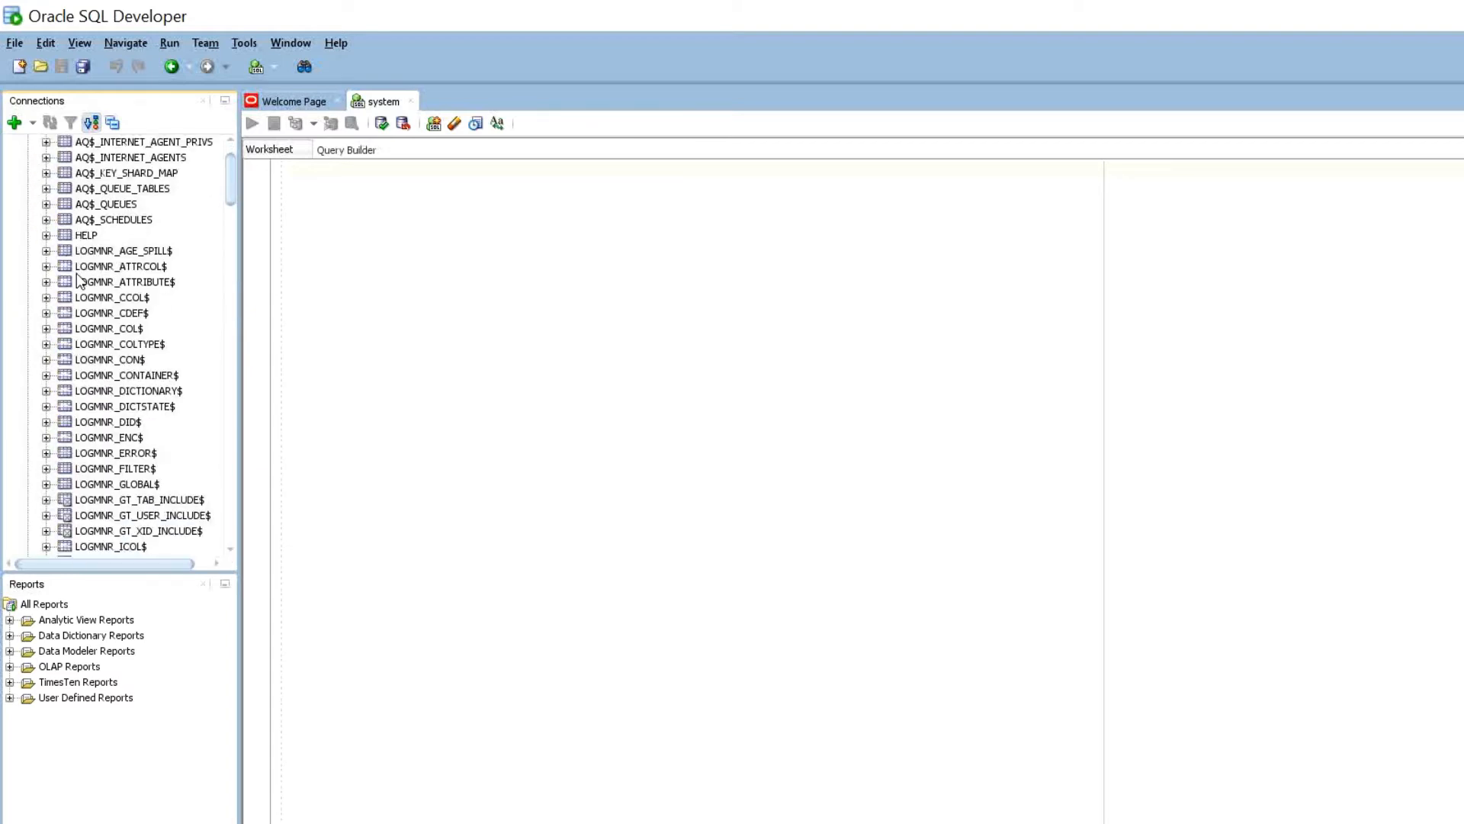
scroll(79, 282, down, 9)
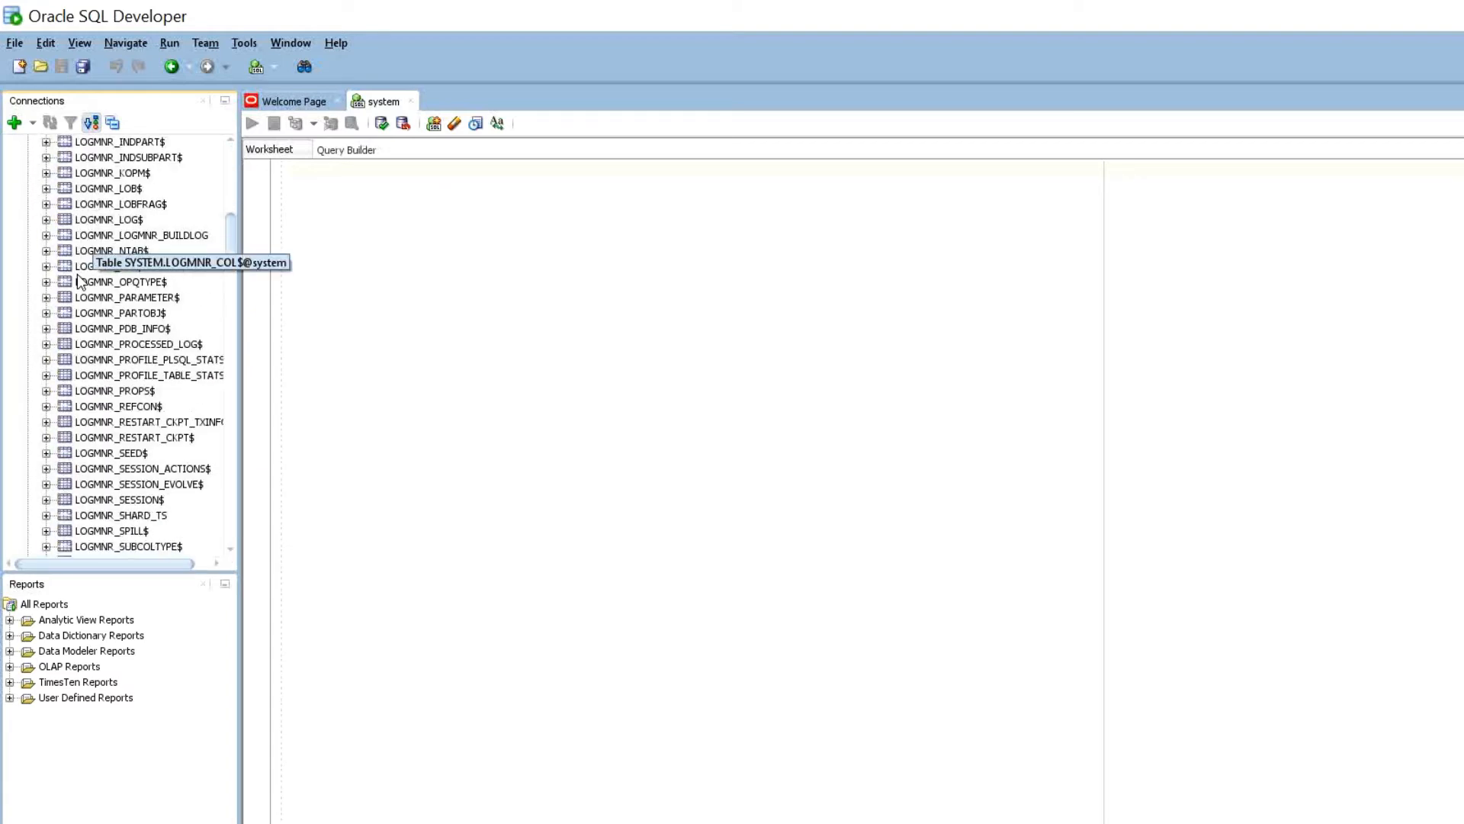
scroll(78, 282, down, 11)
scroll(79, 282, down, 4)
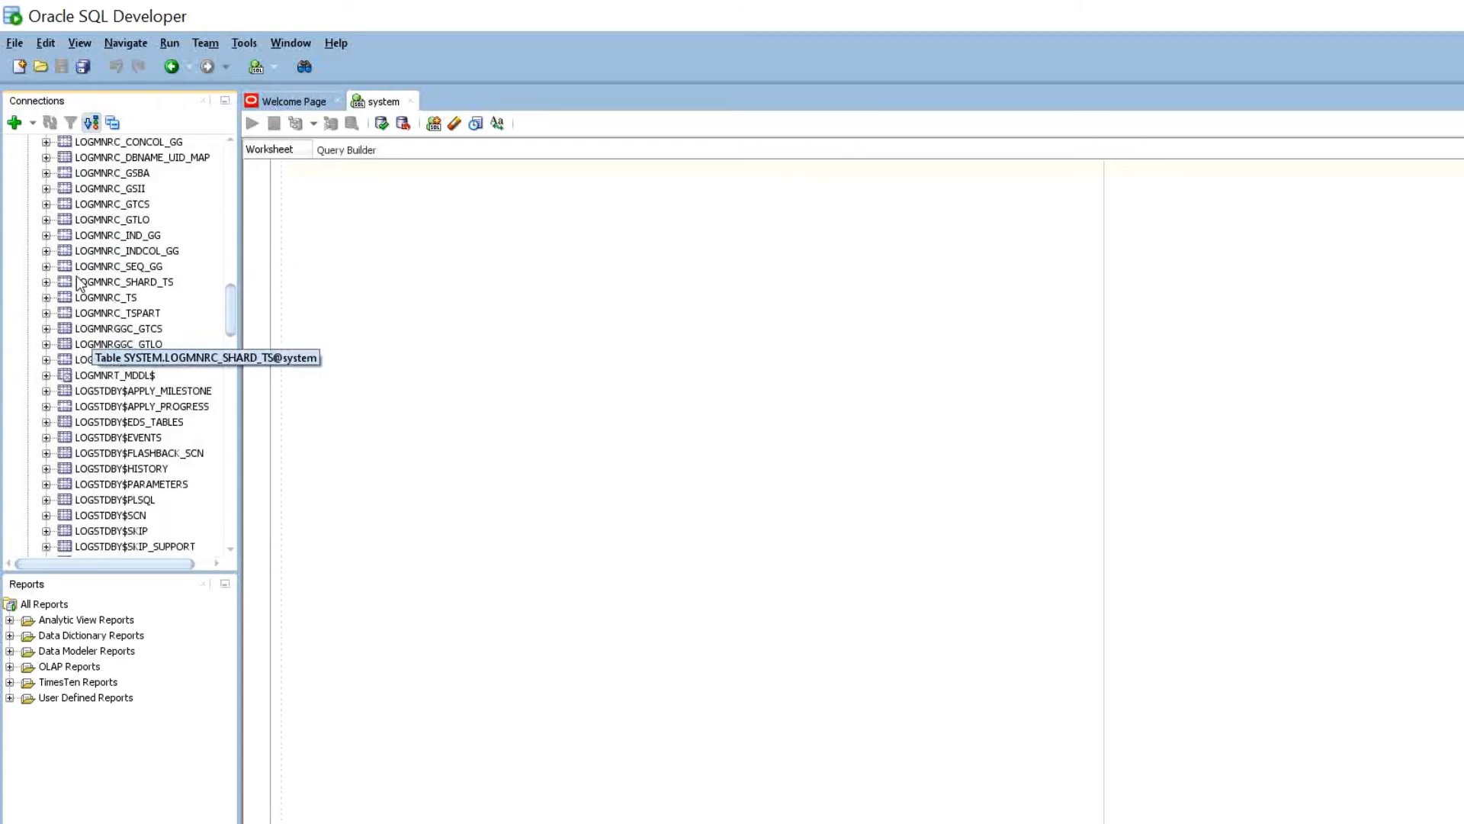
scroll(70, 257, up, 13)
scroll(70, 257, up, 8)
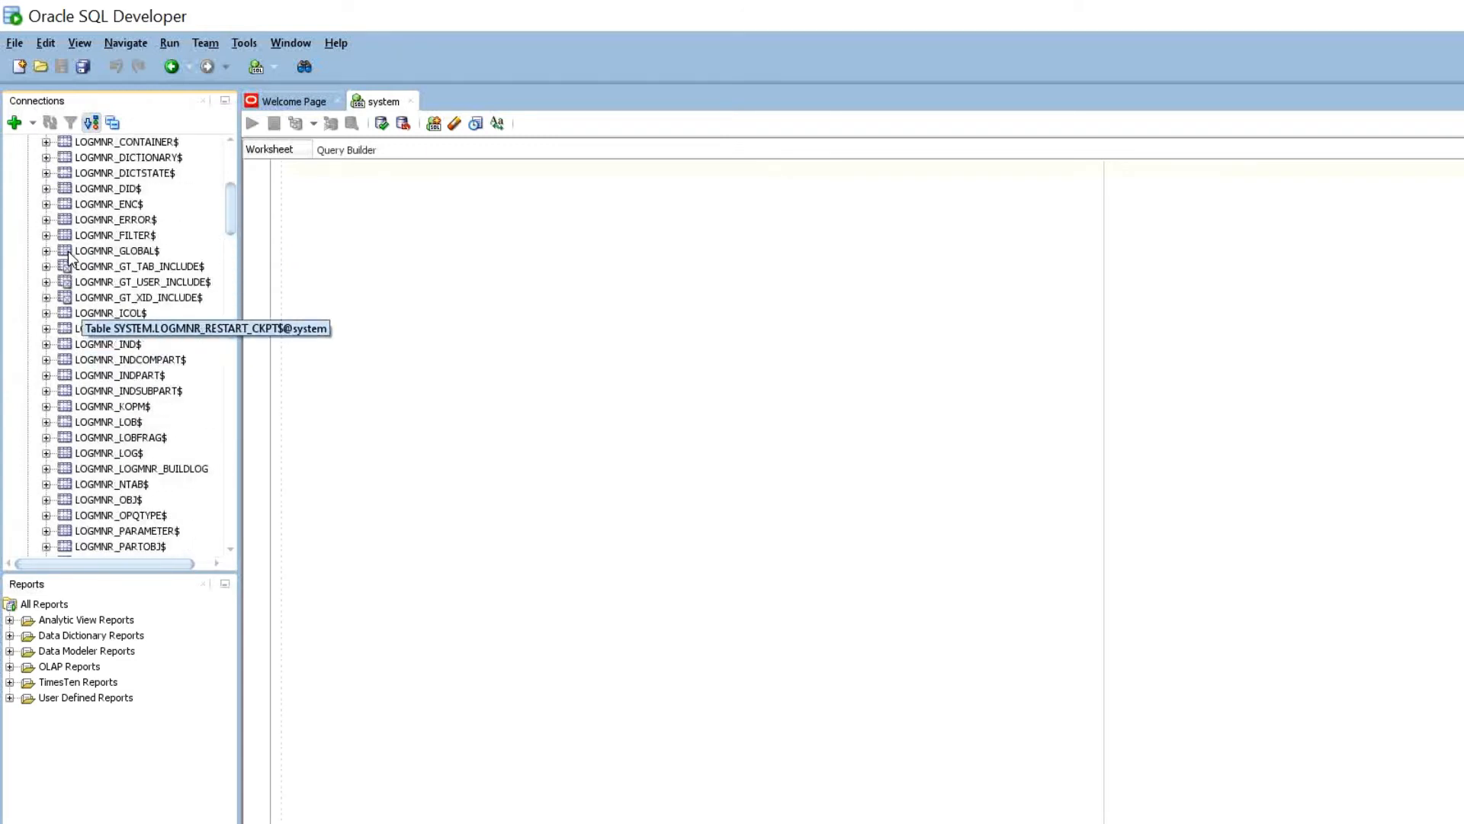
click(10, 158)
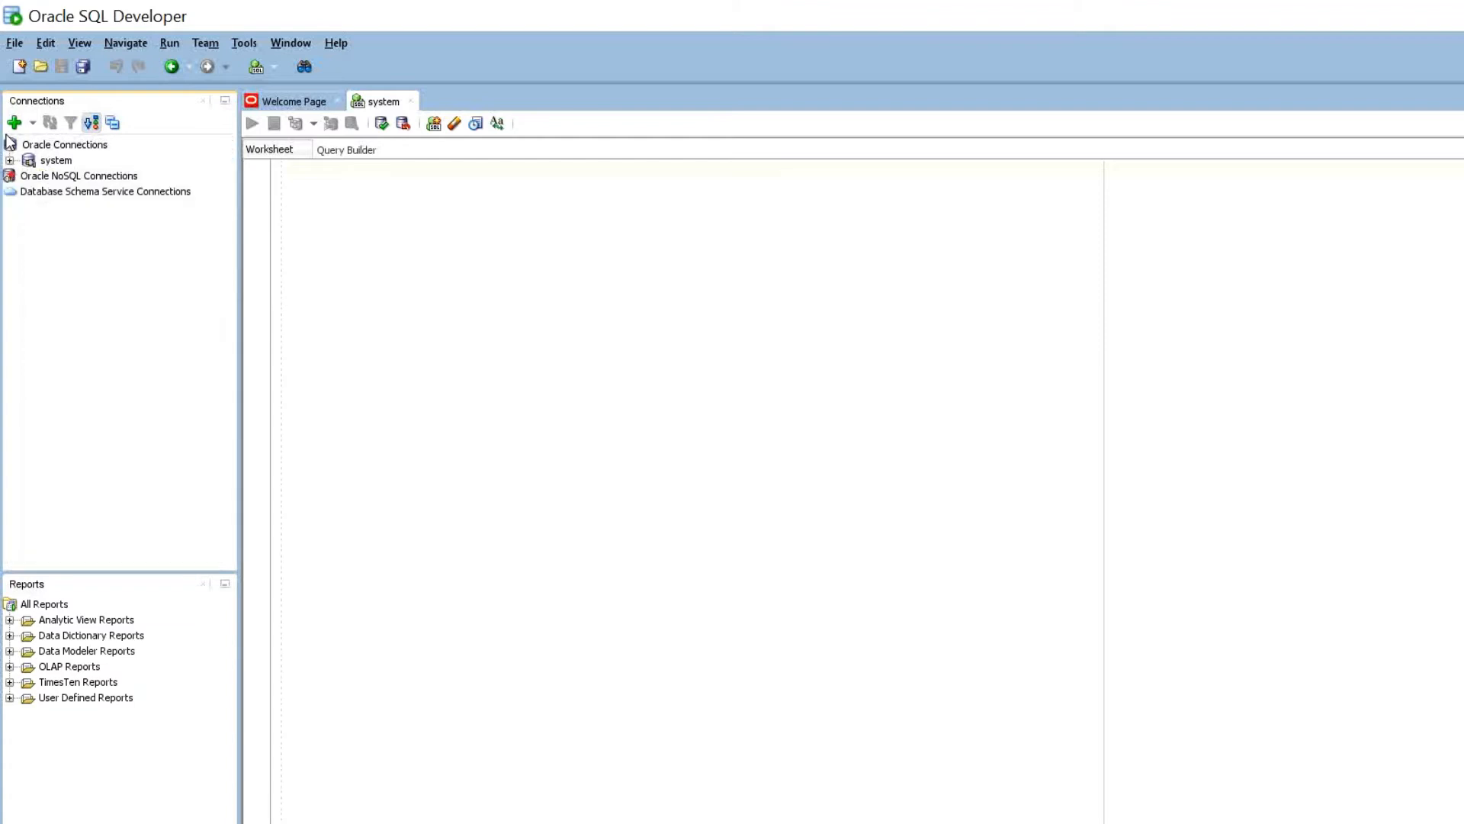
- Start a new connection named HR with username HR and its password
click(13, 121)
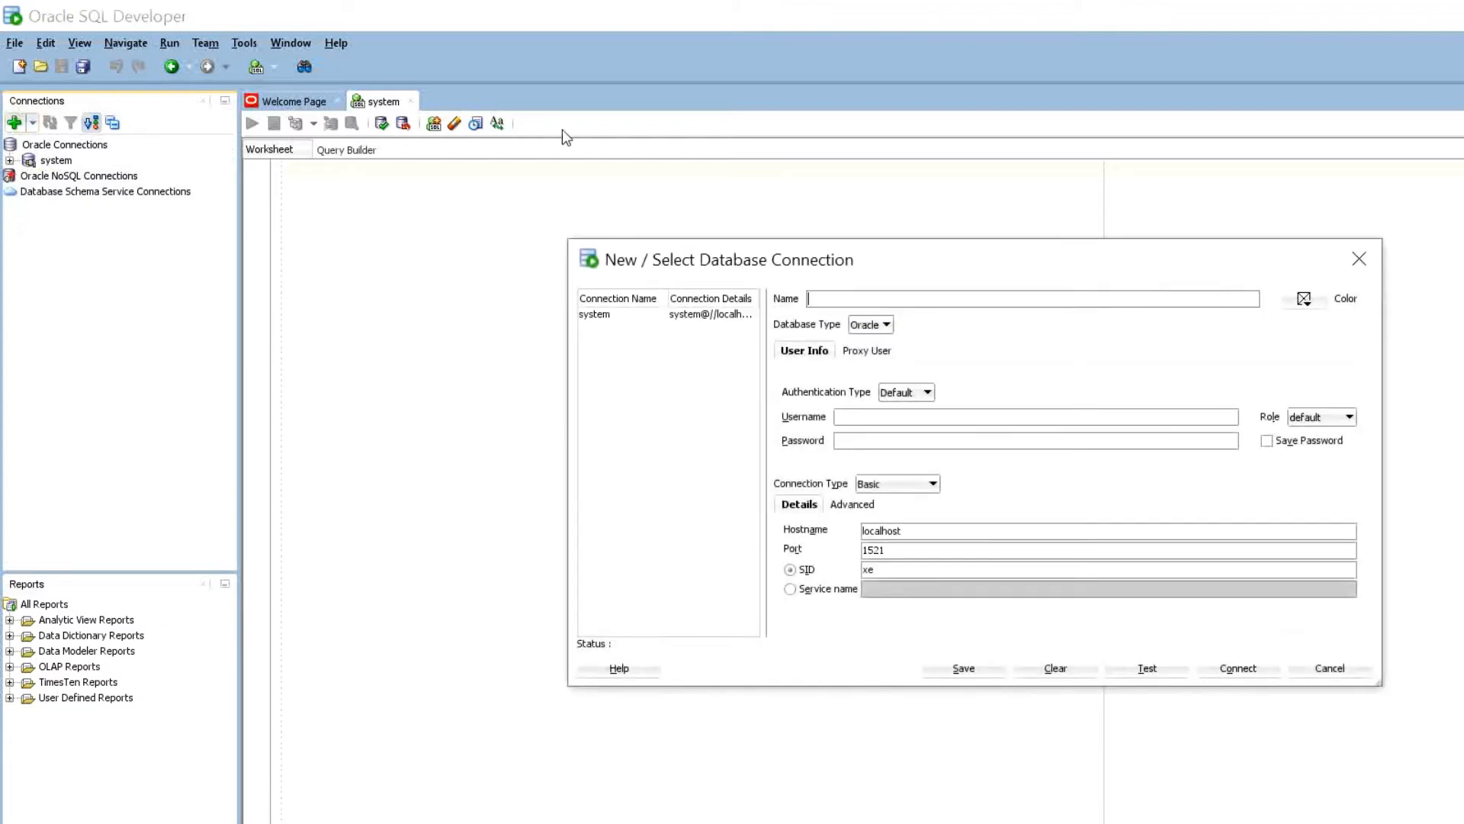
text(h)
text(H)
text(R)
key(Tab)
text(abcd1234)
key(ctrl+a)
text(HR)
key(Tab)
text(••••••••)
- Change the SID to orcl, test the HR connection (account locked), and cancel it
drag(746, 473, 699, 479)
text(orc)
key(alt+t)
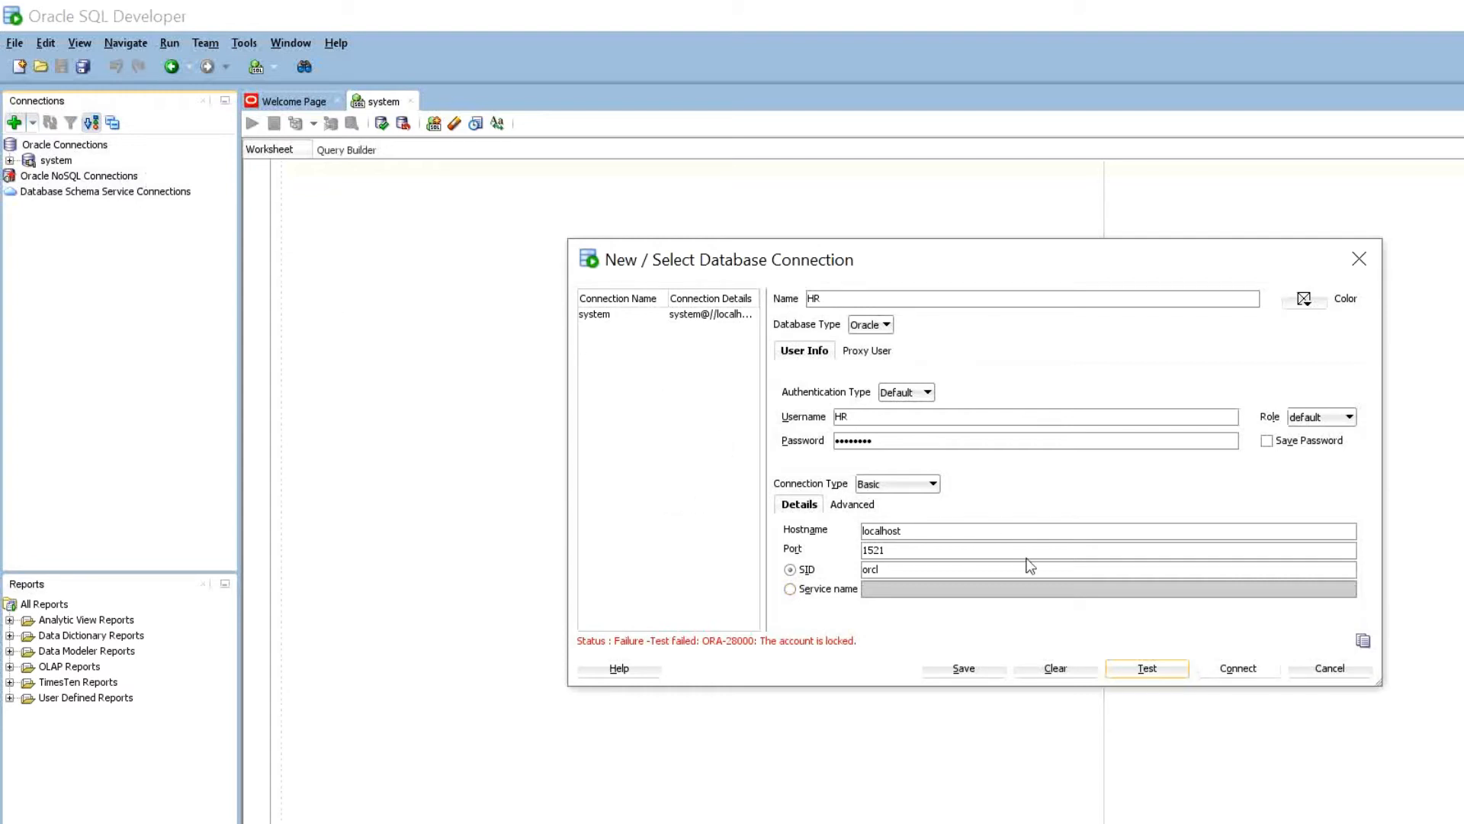
key(Escape)
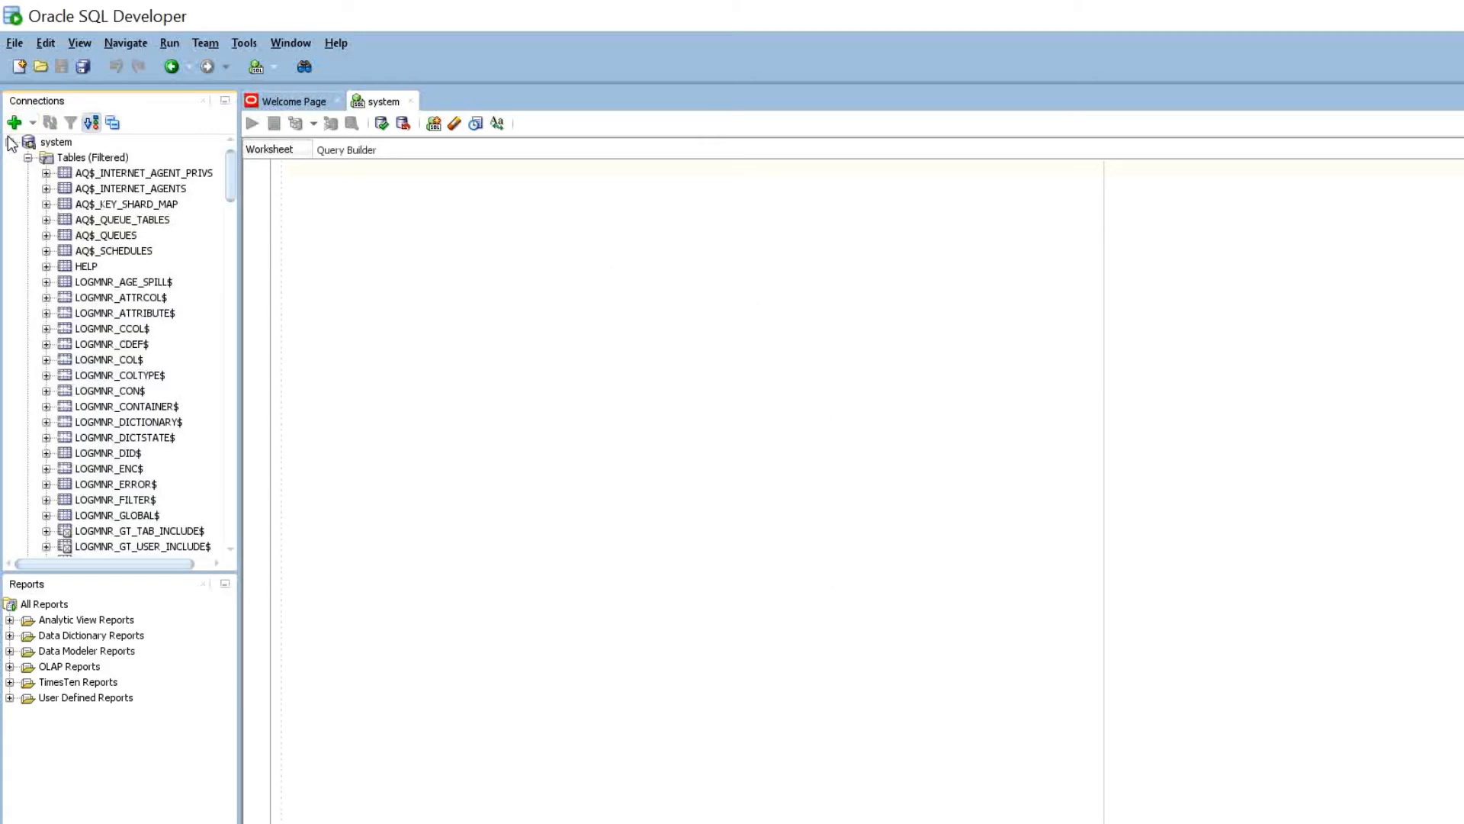
- Collapse the system tables and open Edit User for the HR account under Other Users
click(27, 157)
scroll(42, 212, down, 3)
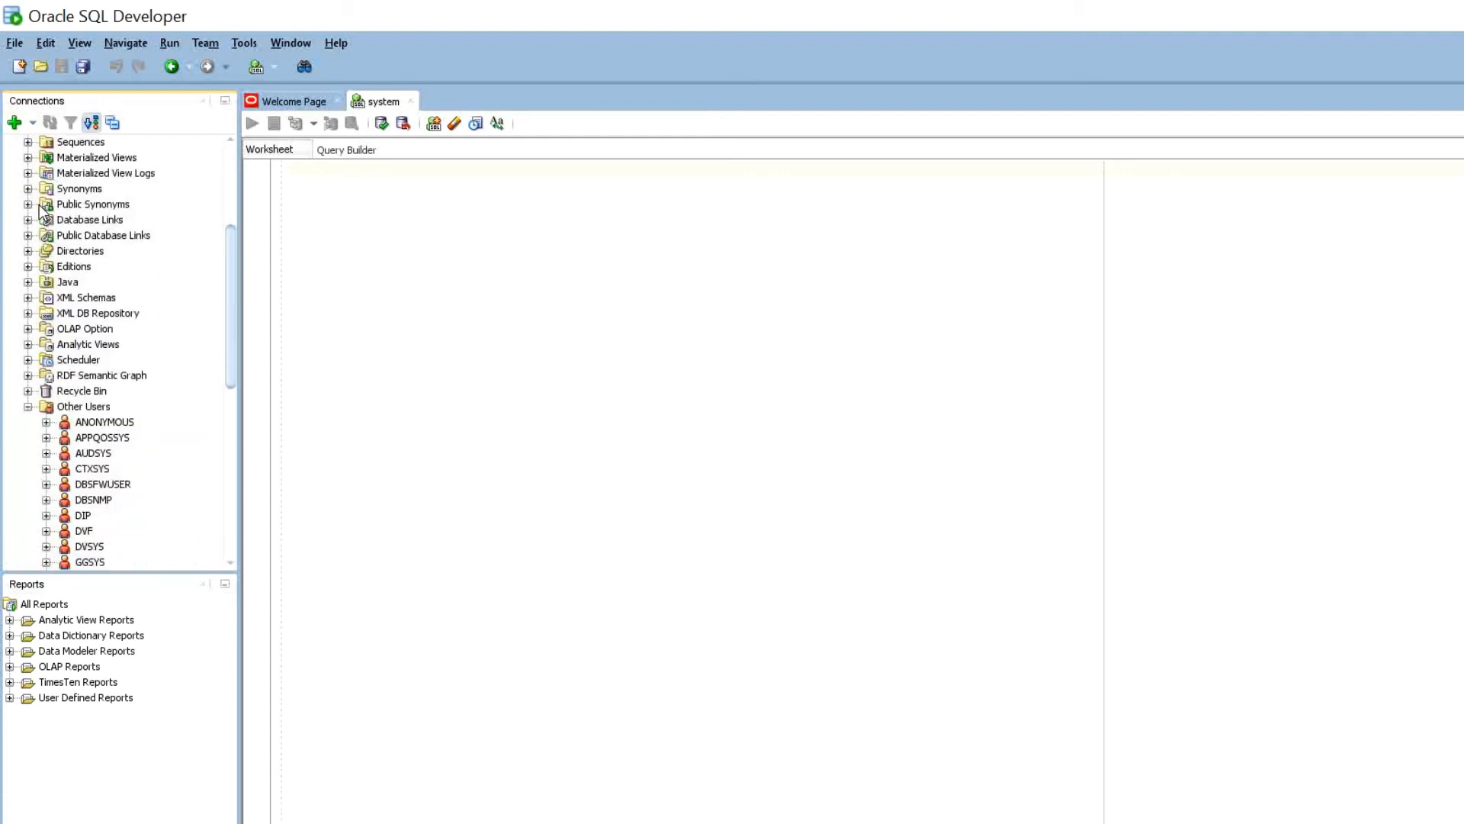
scroll(42, 212, down, 3)
scroll(74, 333, down, 2)
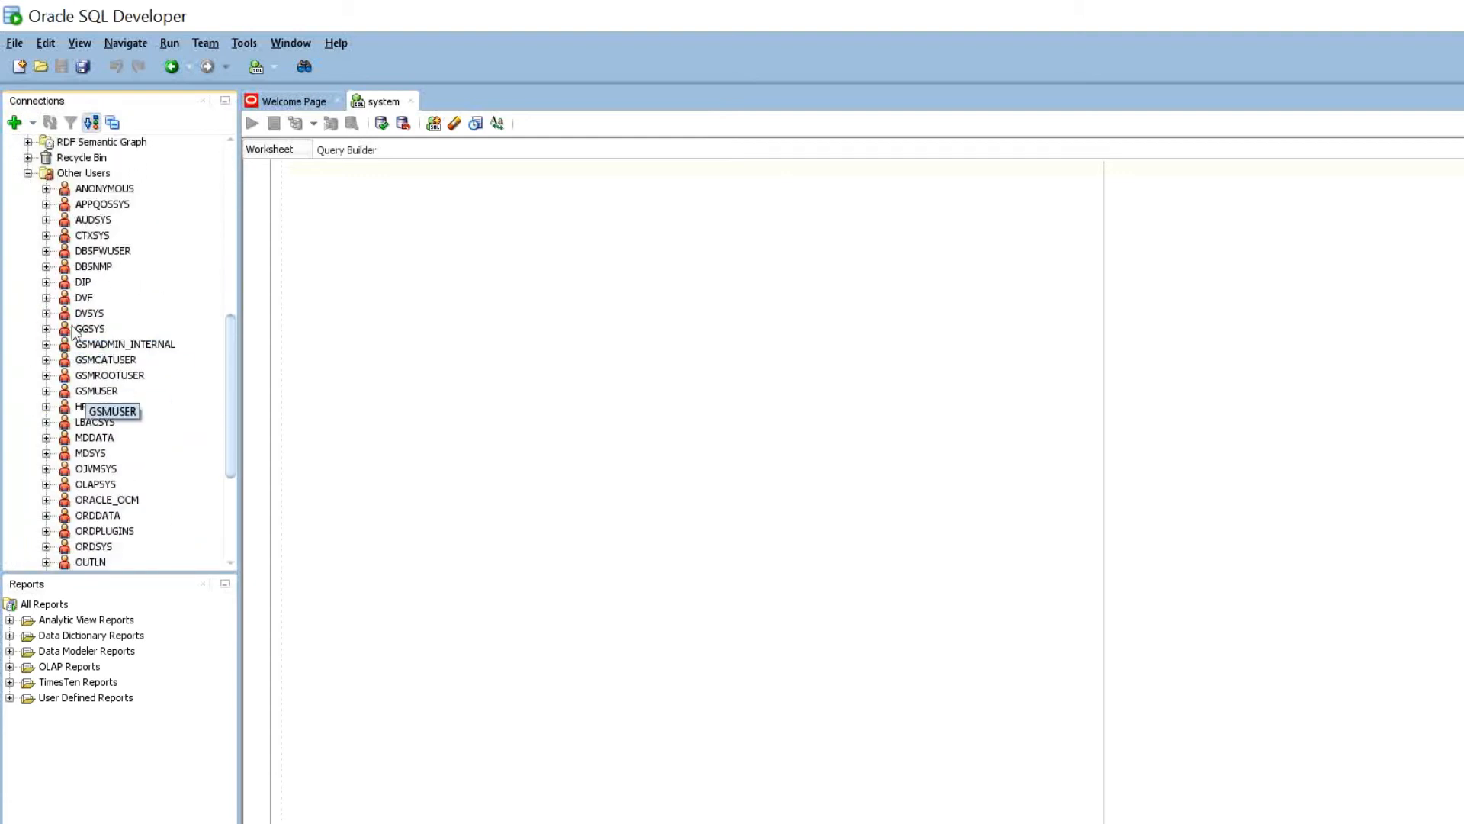
click(82, 406)
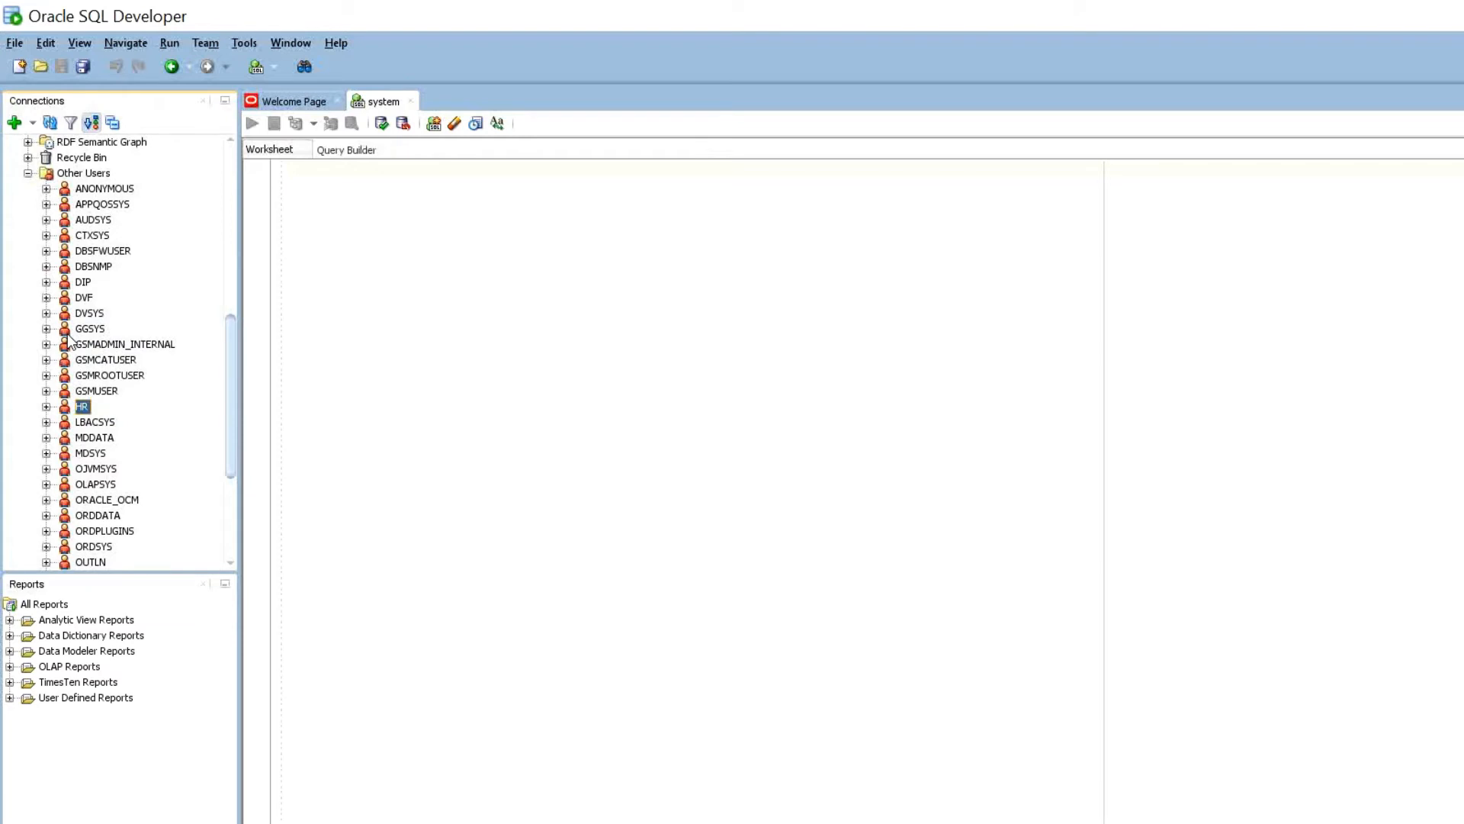
right_click(82, 406)
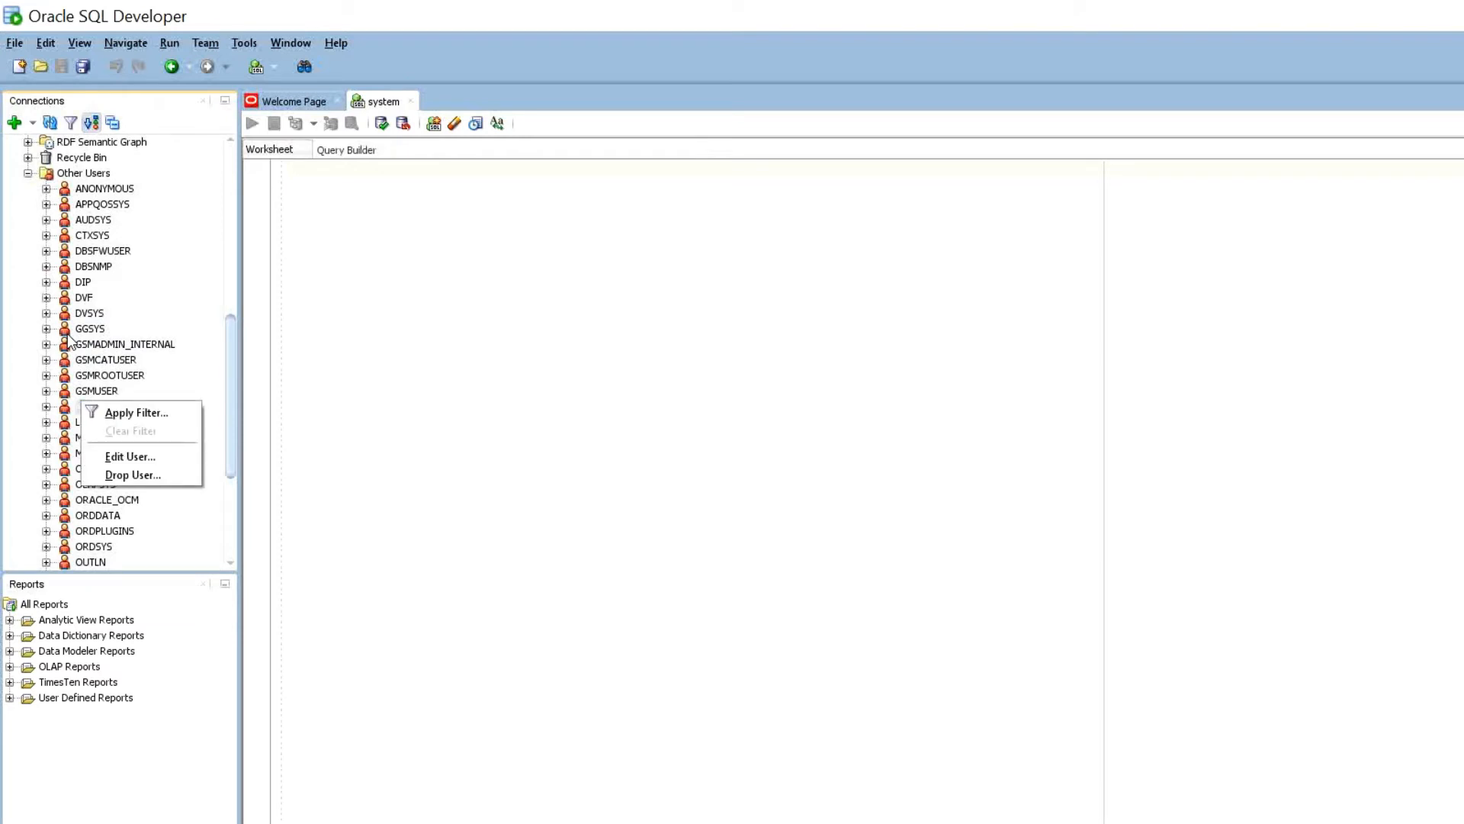
click(130, 456)
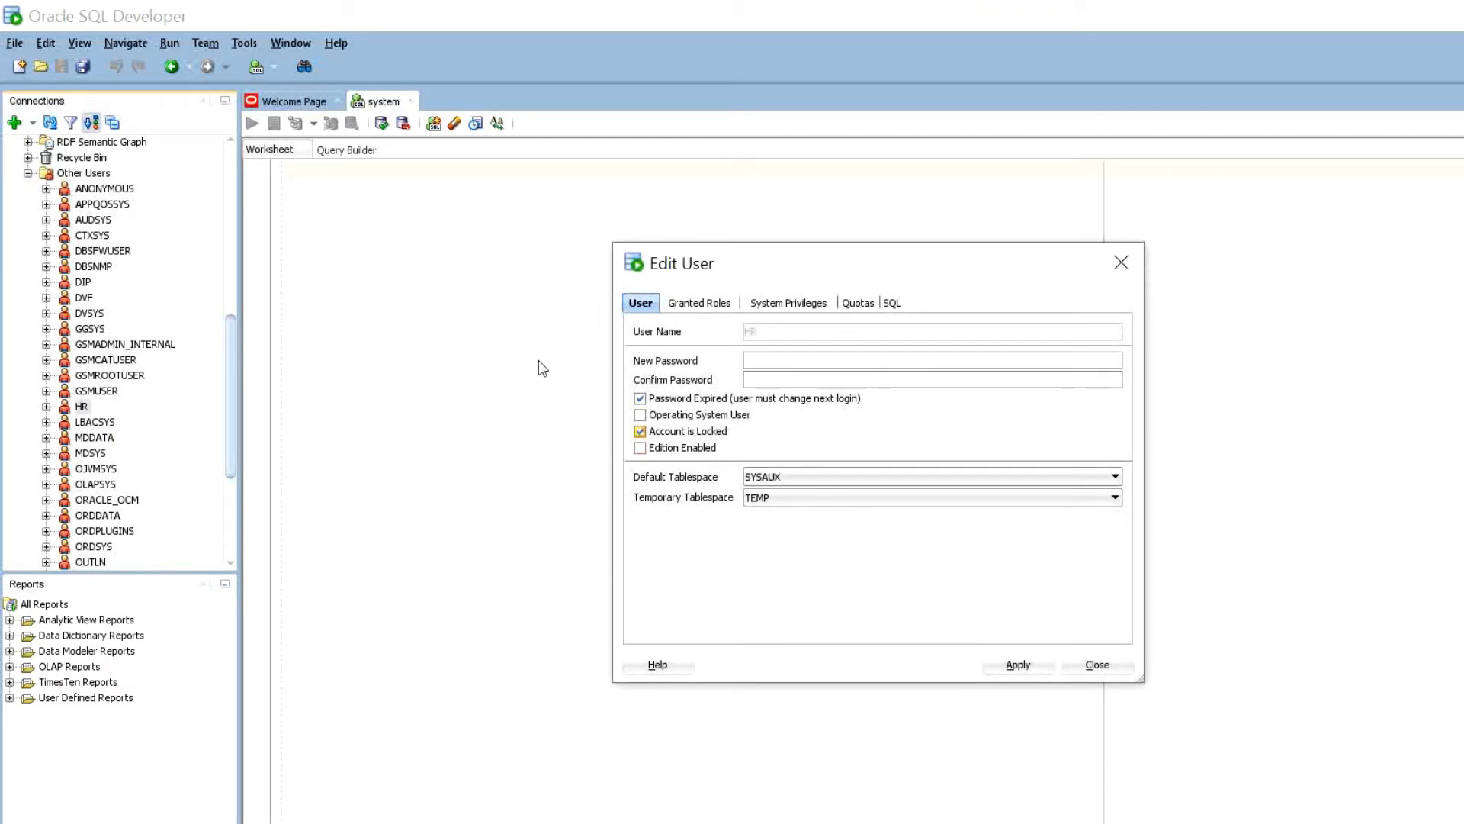
- Unlock HR, clear Password Expired, enter a new password, and apply the changes
click(640, 432)
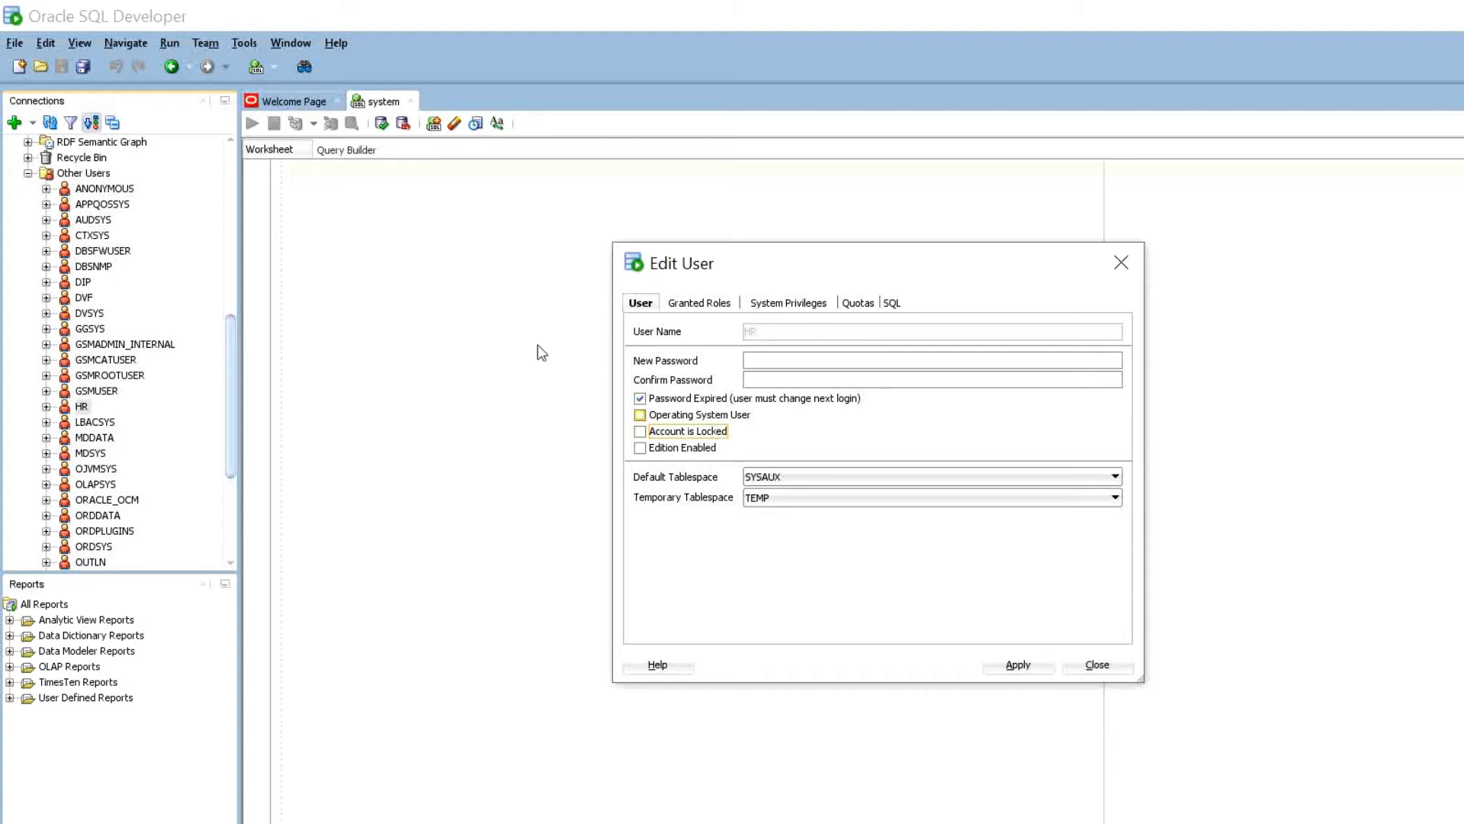
click(640, 398)
click(757, 360)
text(••••••••)
key(alt+a)
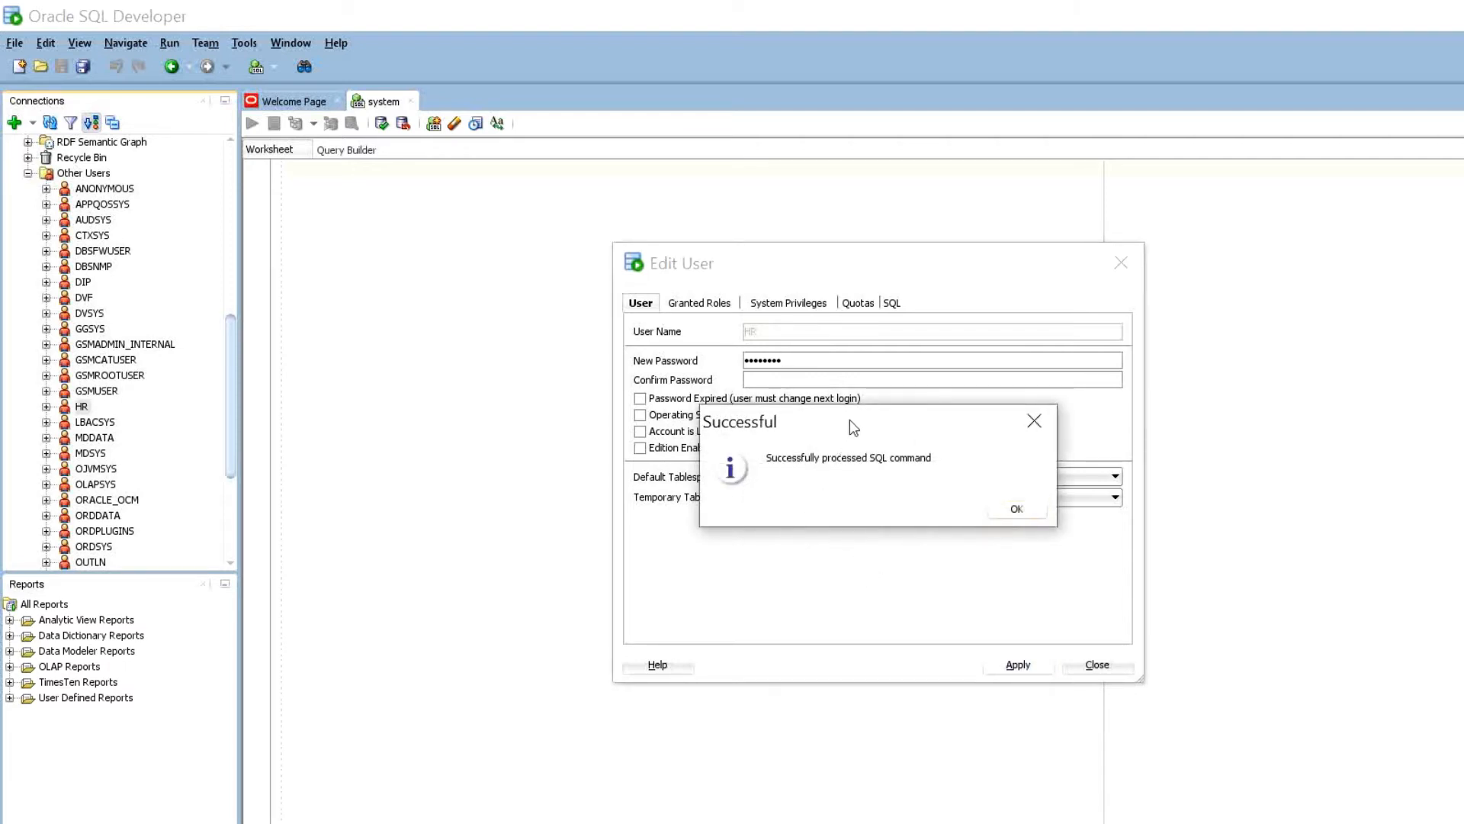
key(Return)
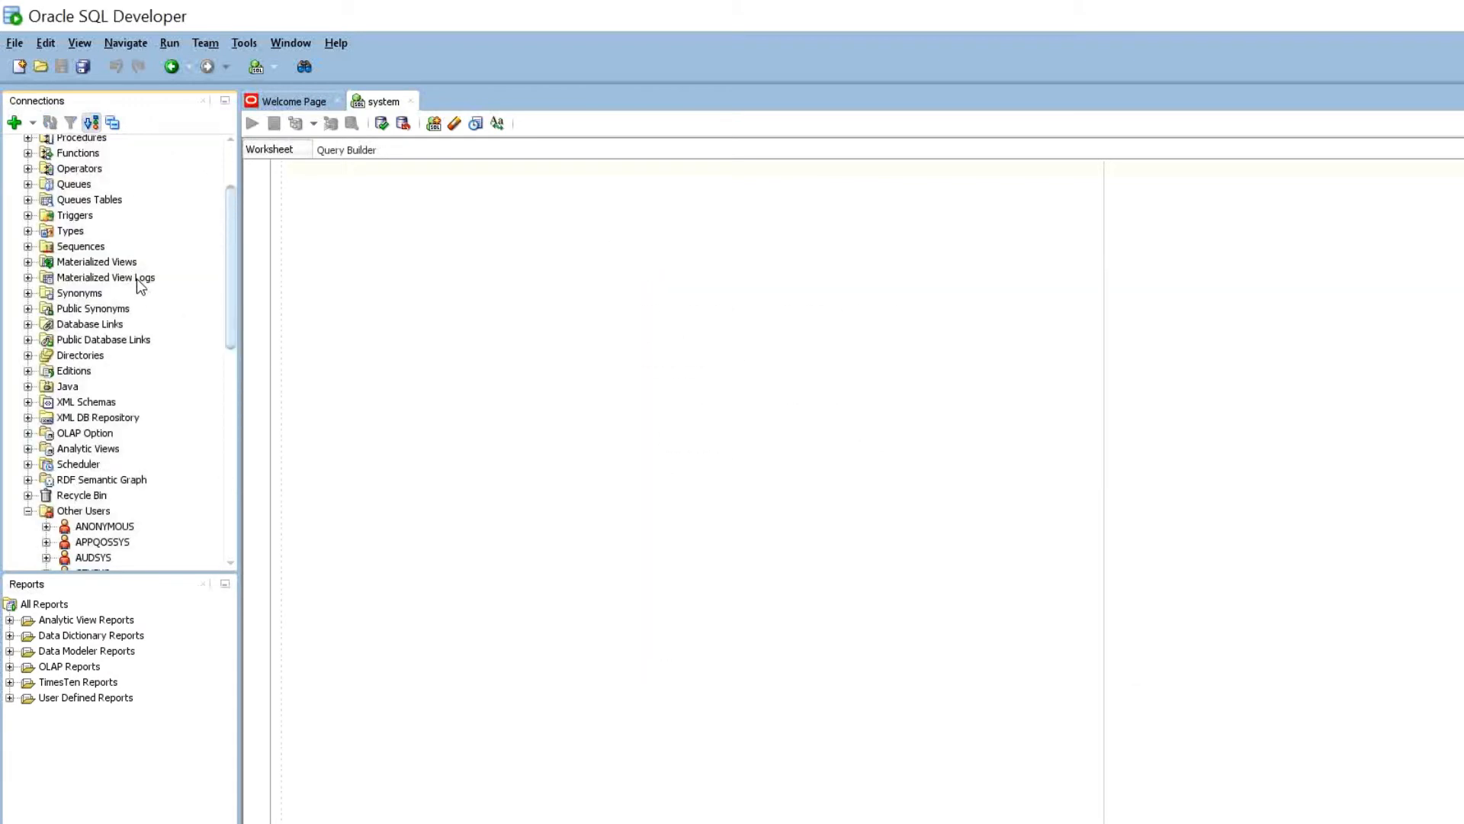
click(14, 120)
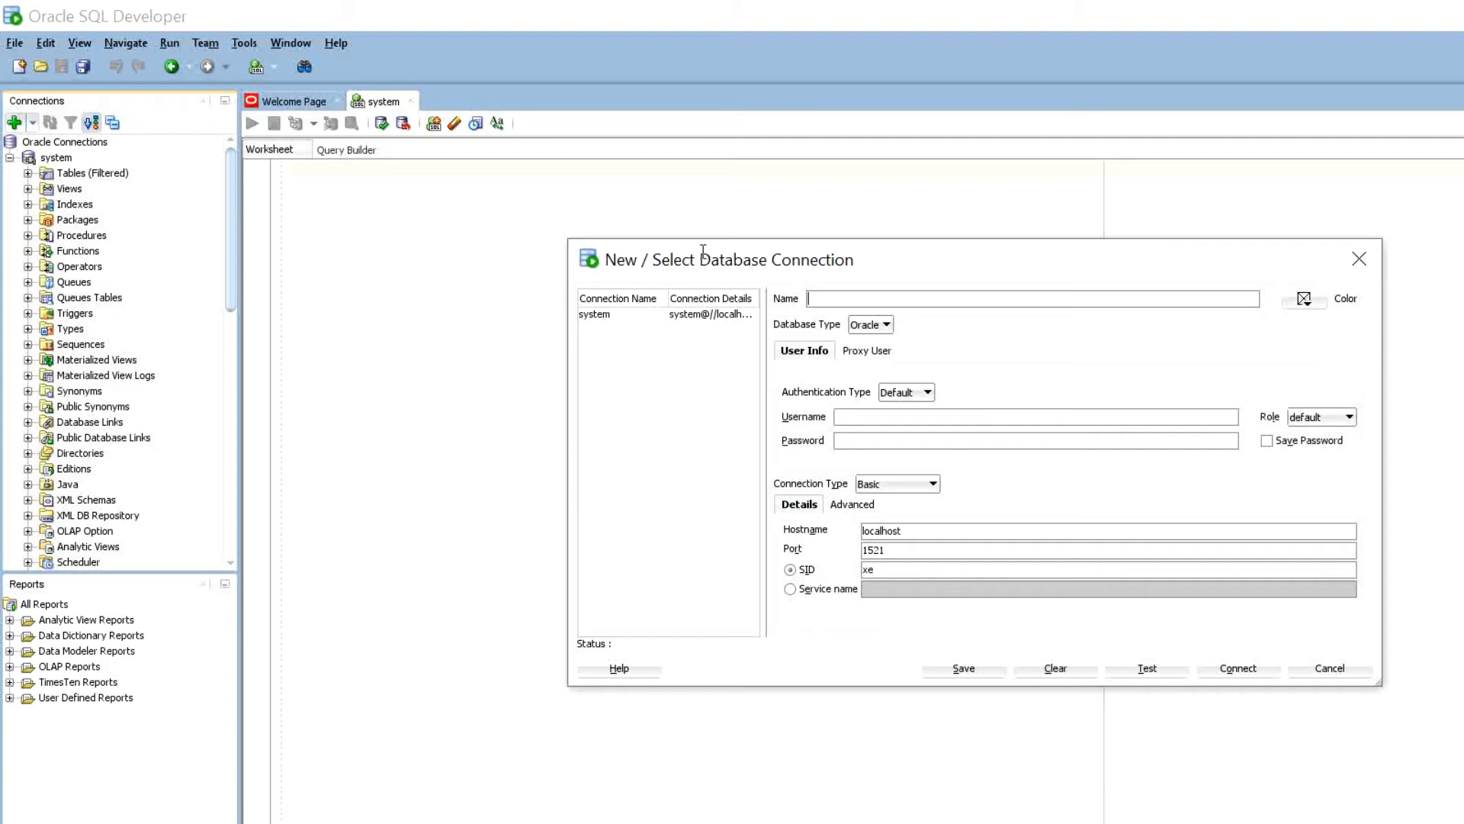
text(HRHR)
key(Tab)
text(hr123456)
key(alt+t)
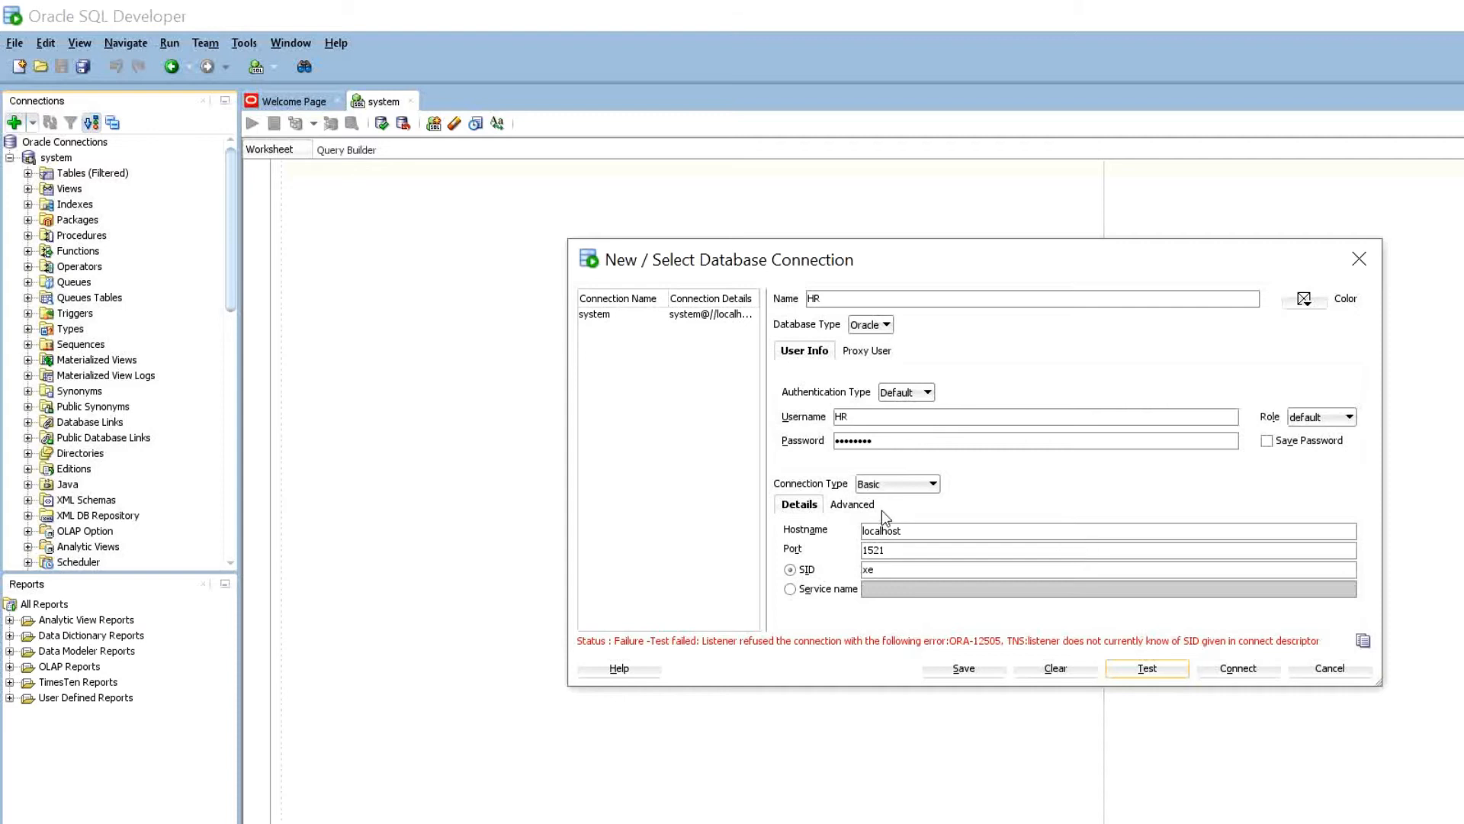
click(891, 569)
key(BackSpace)
key(BackSpace)
text(ORC)
key(alt+t)
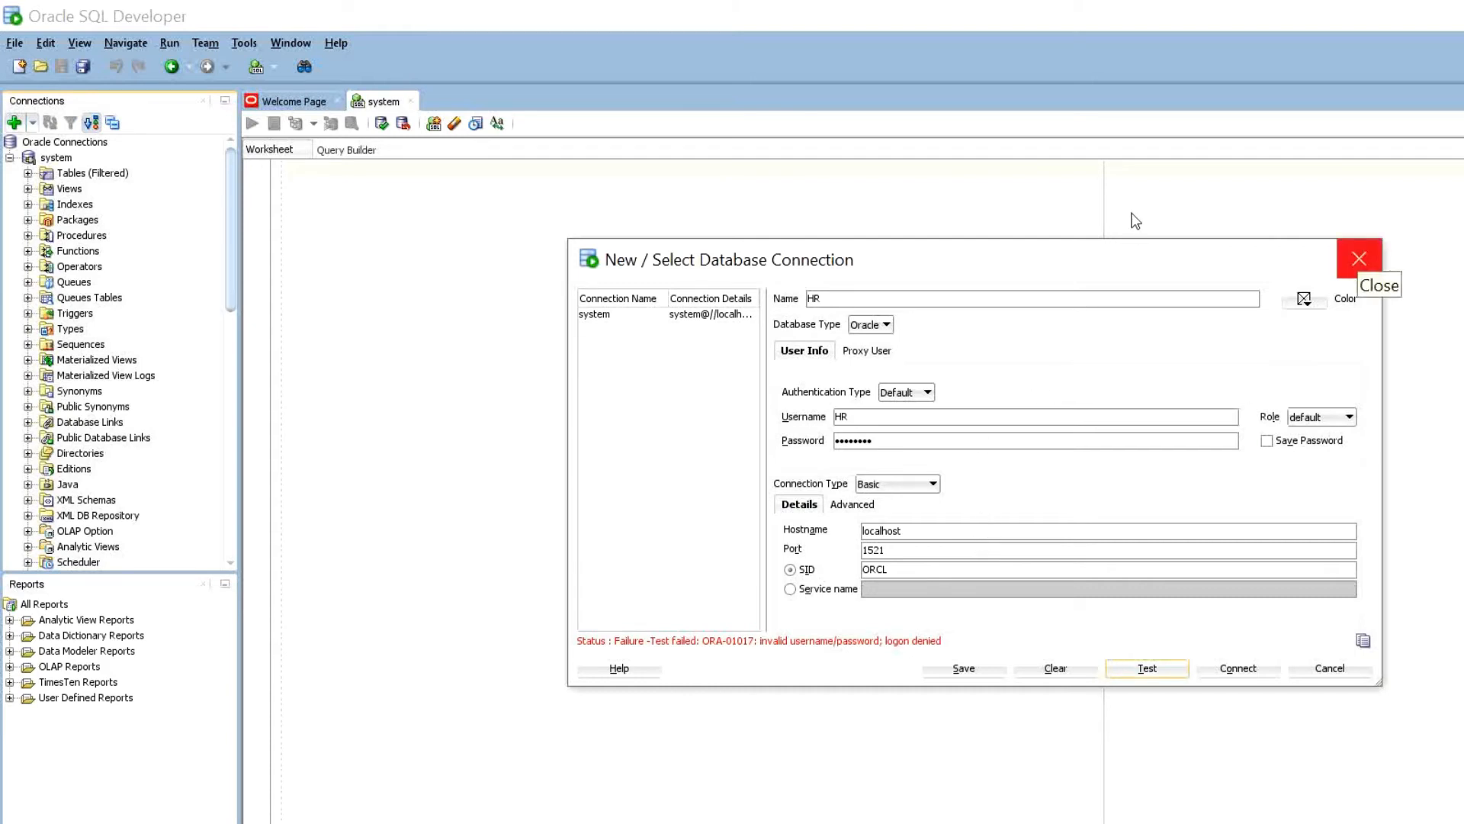
click(1359, 258)
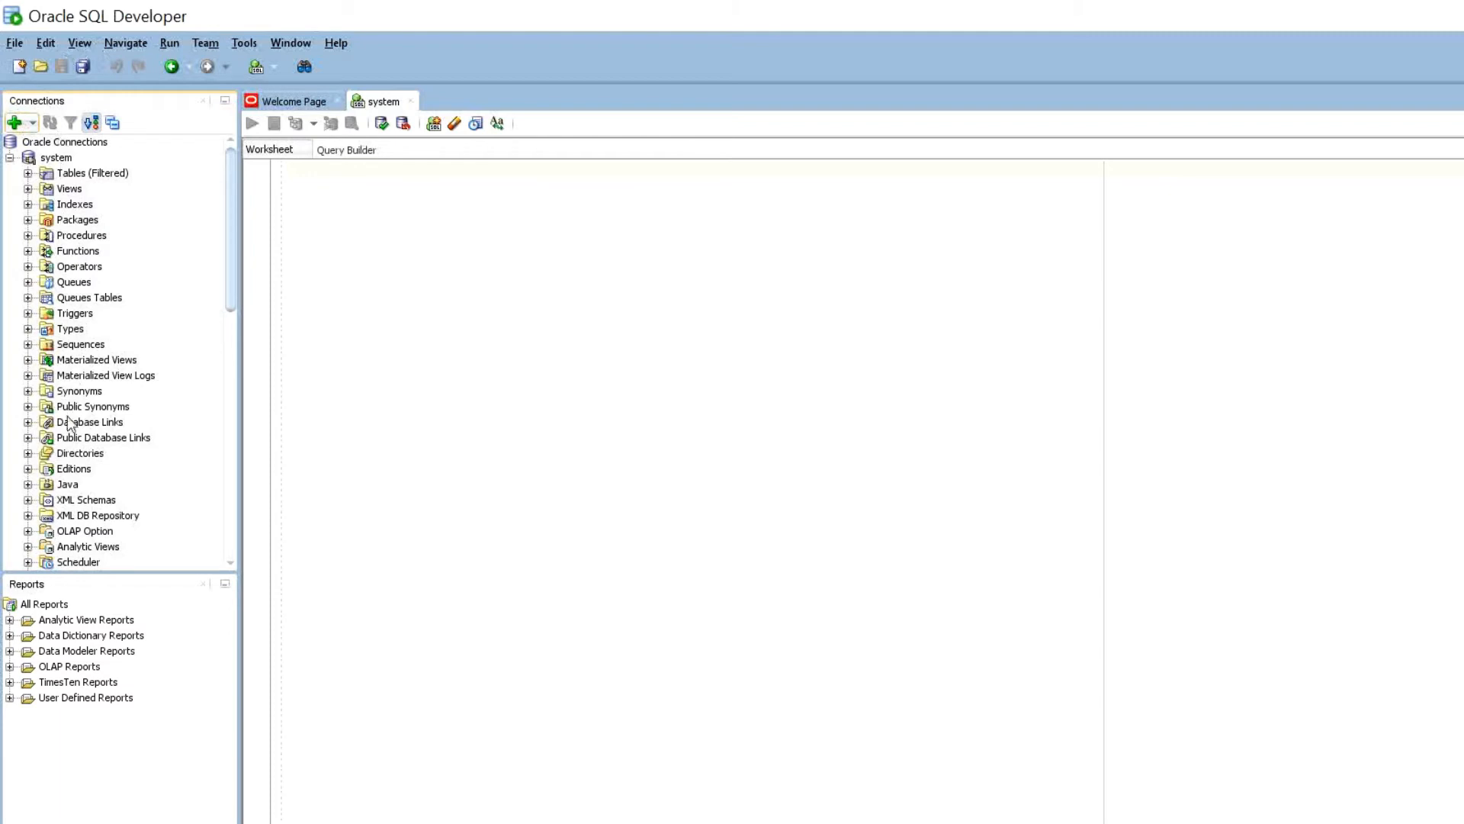
- Open Edit User for the HR account
scroll(80, 440, down, 3)
scroll(79, 440, down, 4)
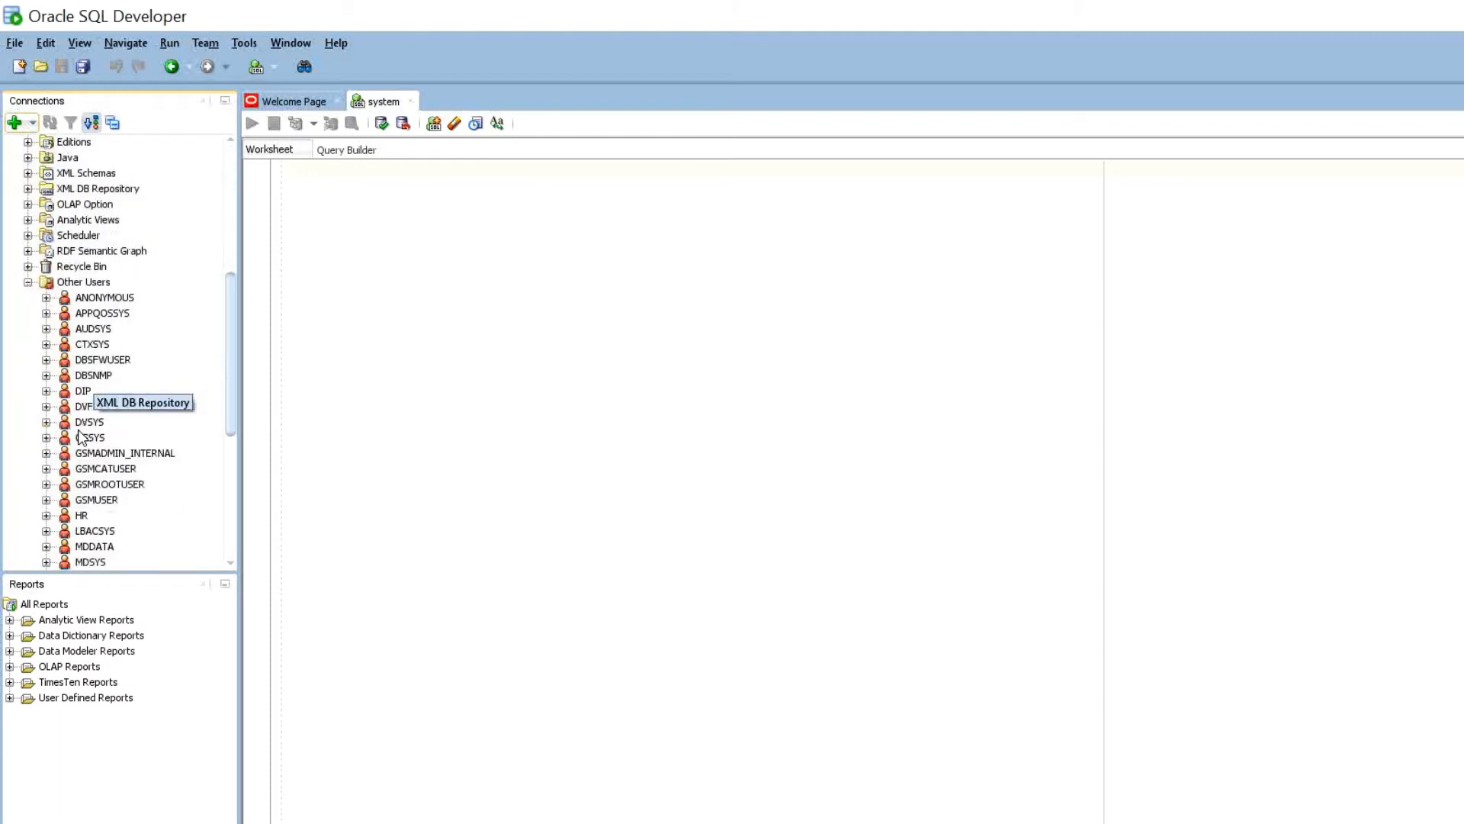
right_click(64, 437)
key(Down)
key(Down)
key(Return)
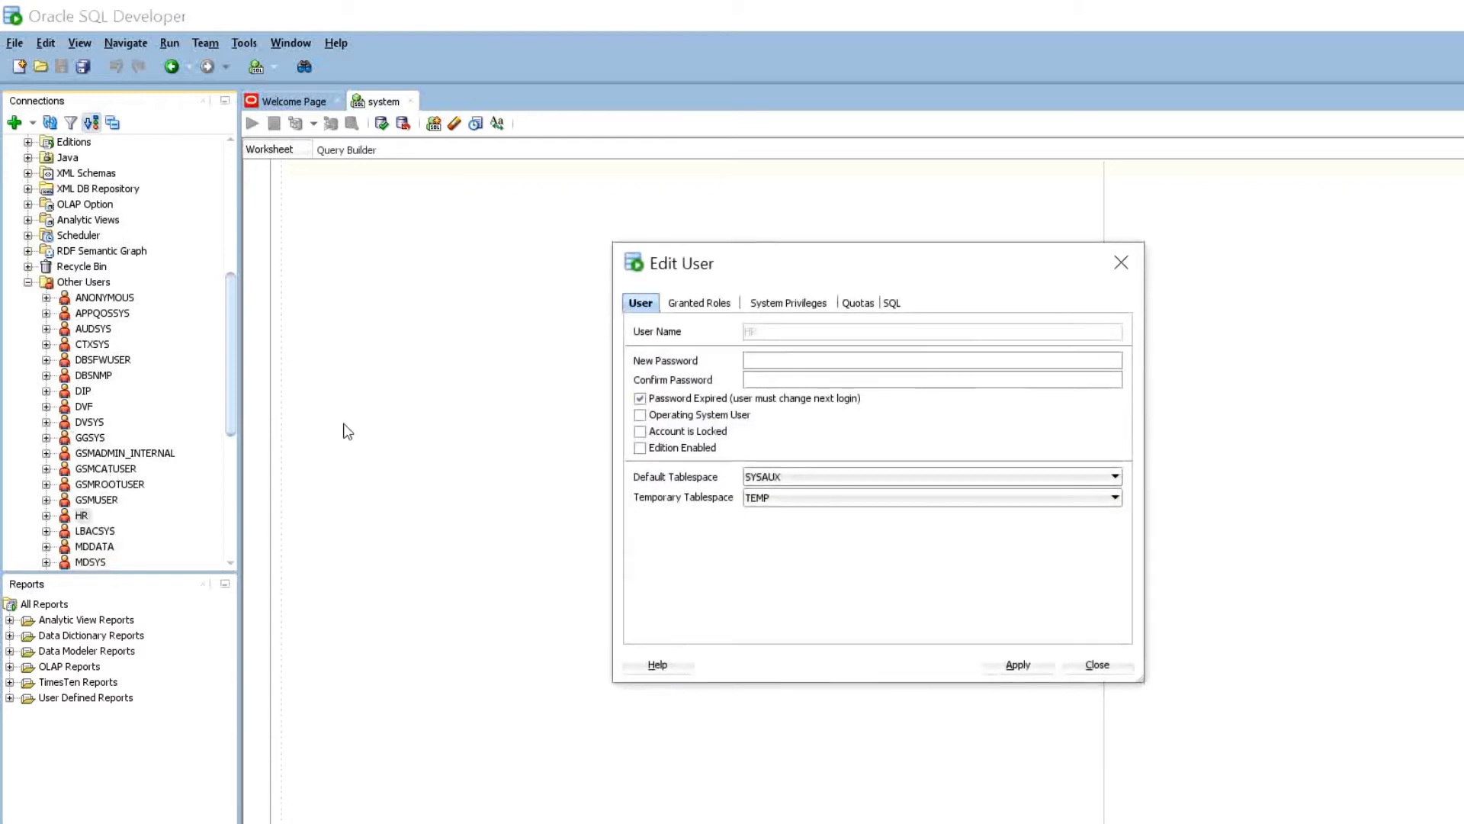
- Copy the stored password from the database-details sticky note
click(888, 812)
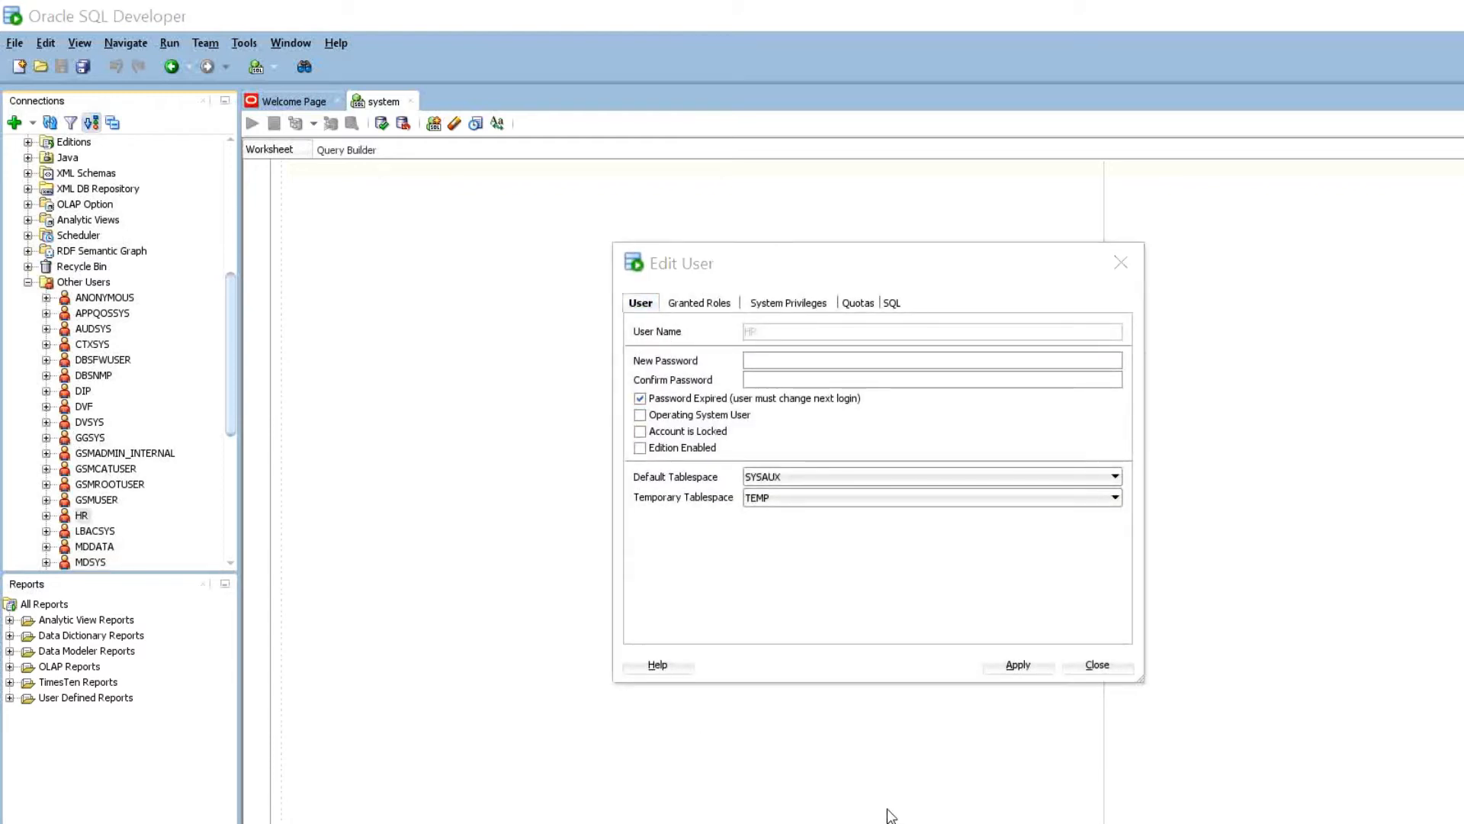
click(1018, 688)
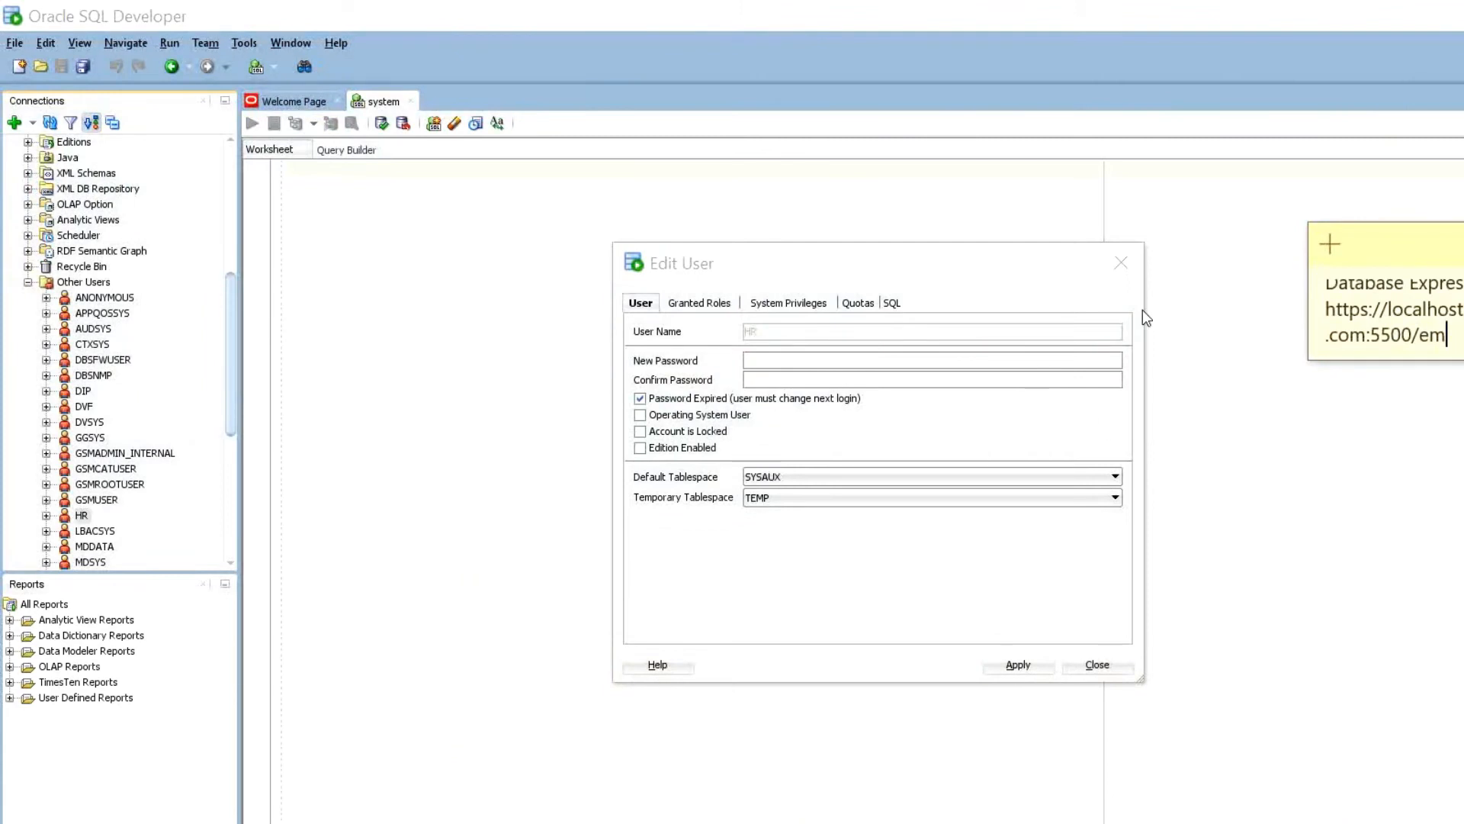
scroll(1150, 296, up, 2)
double_click(1219, 268)
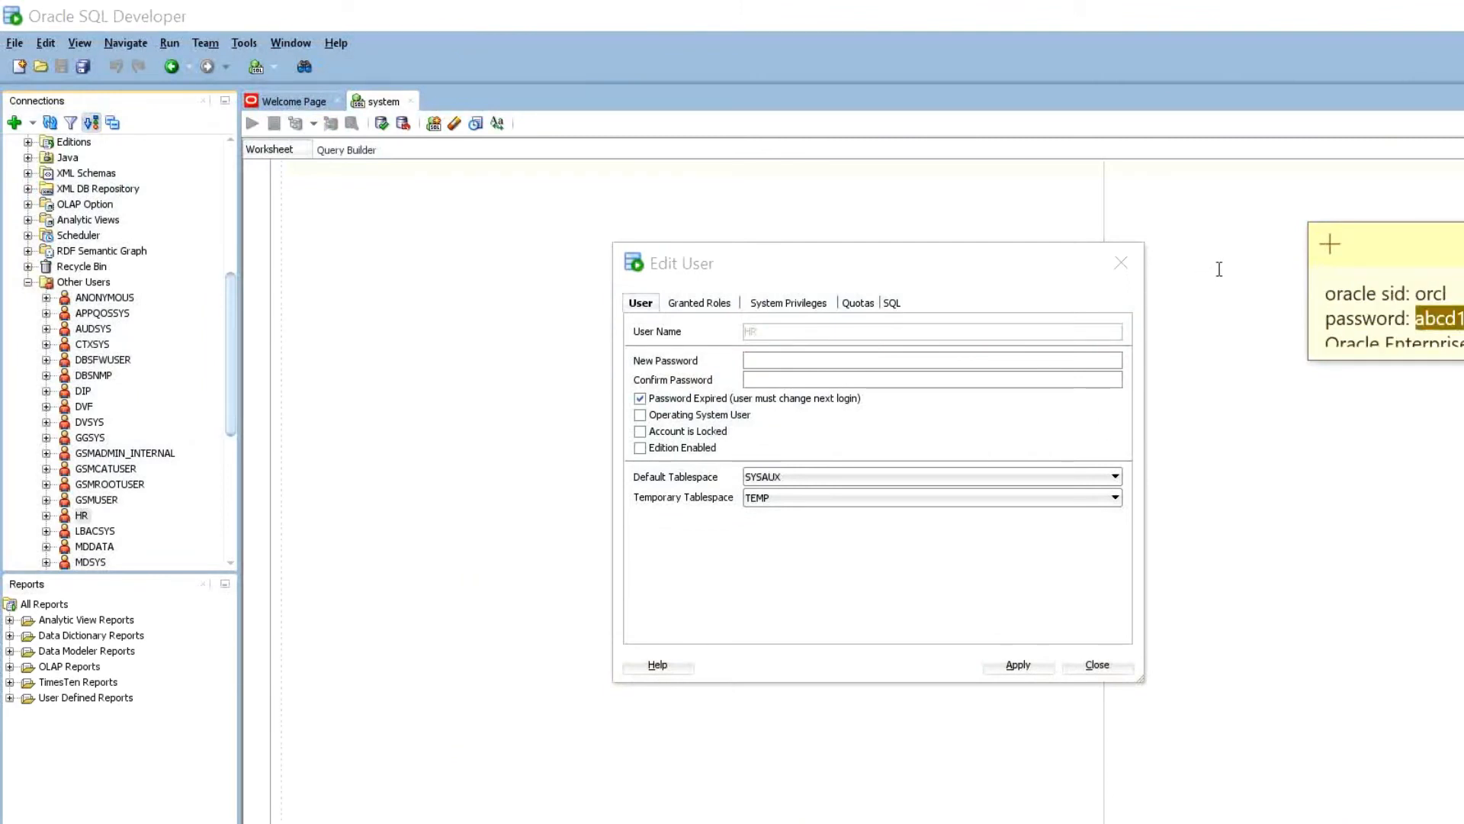
right_click(1218, 268)
click(1278, 289)
- Paste it into New and Confirm Password, clear Password Expired, and apply
click(640, 298)
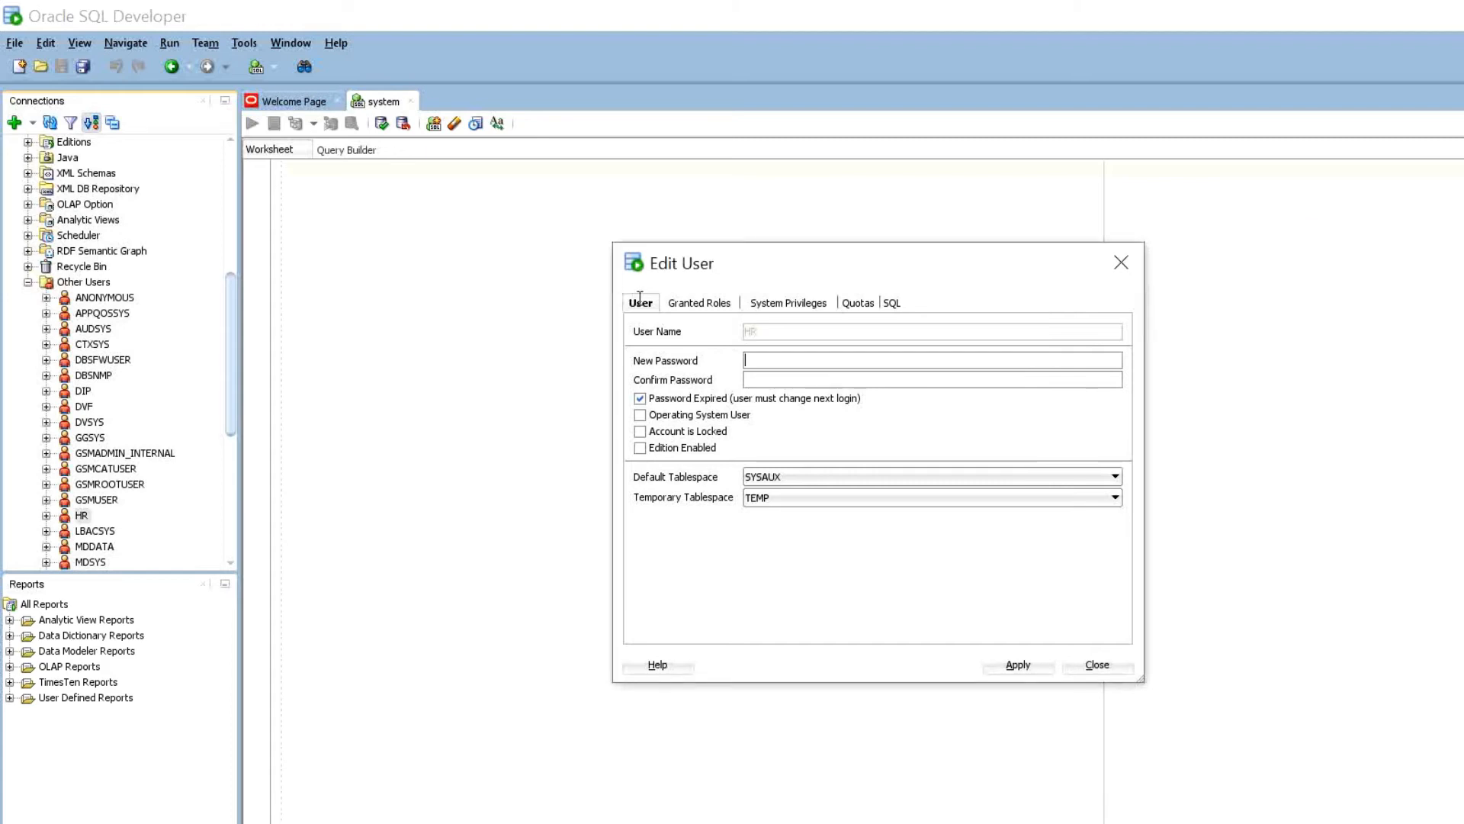
key(ctrl+v)
key(Tab)
key(ctrl+v)
key(Tab)
key(space)
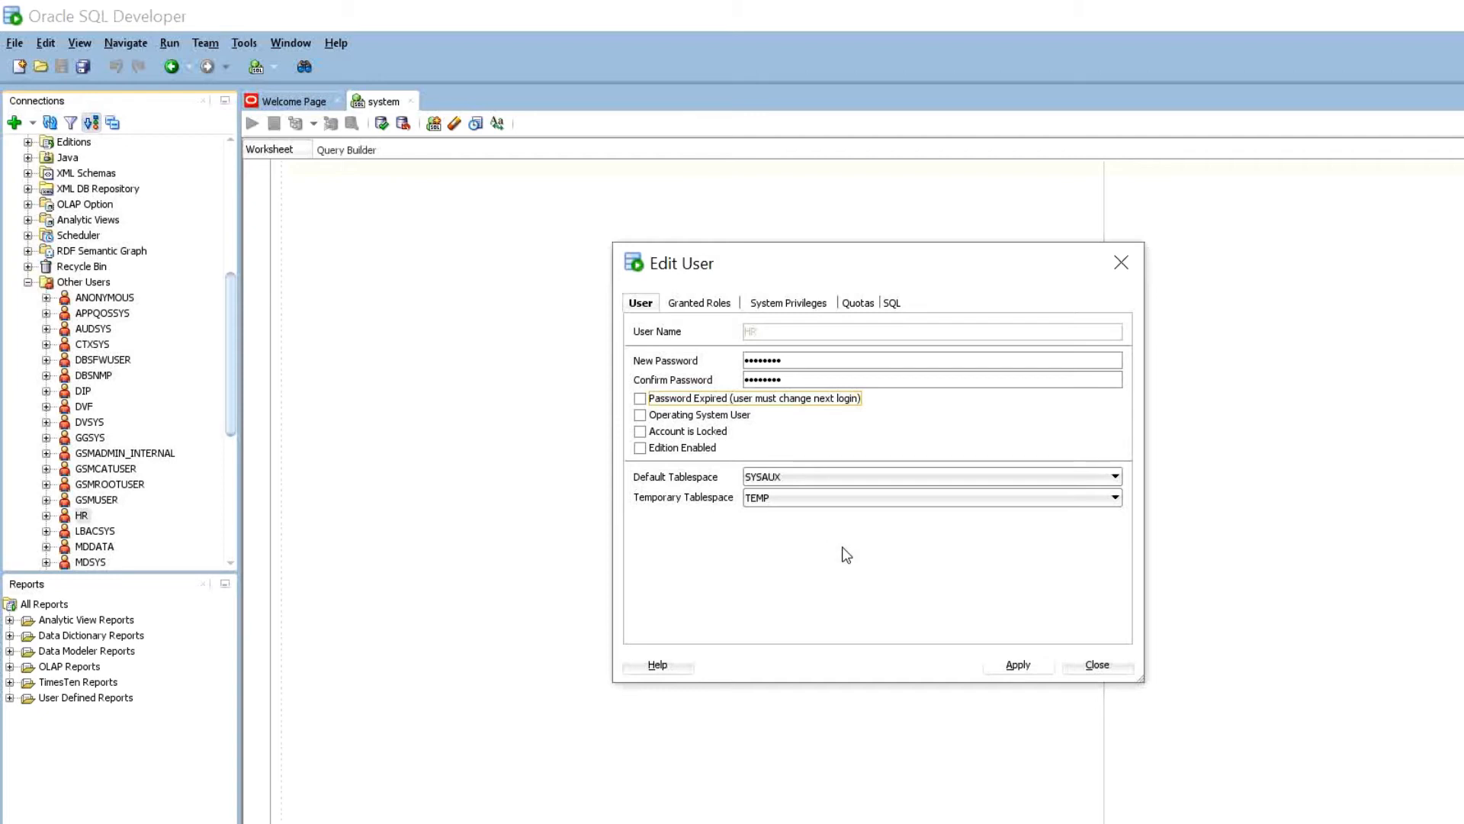
key(alt+a)
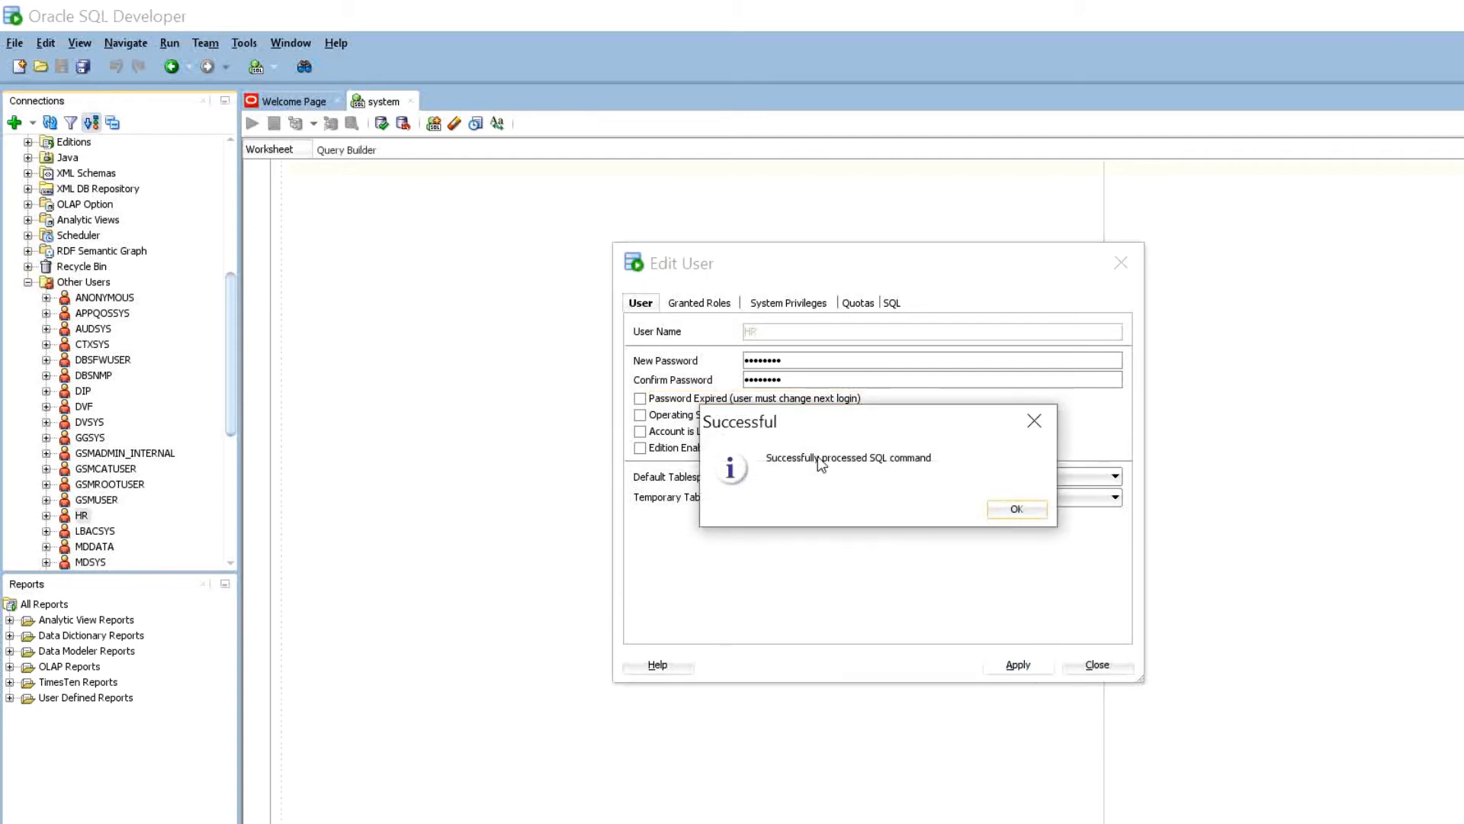
key(Return)
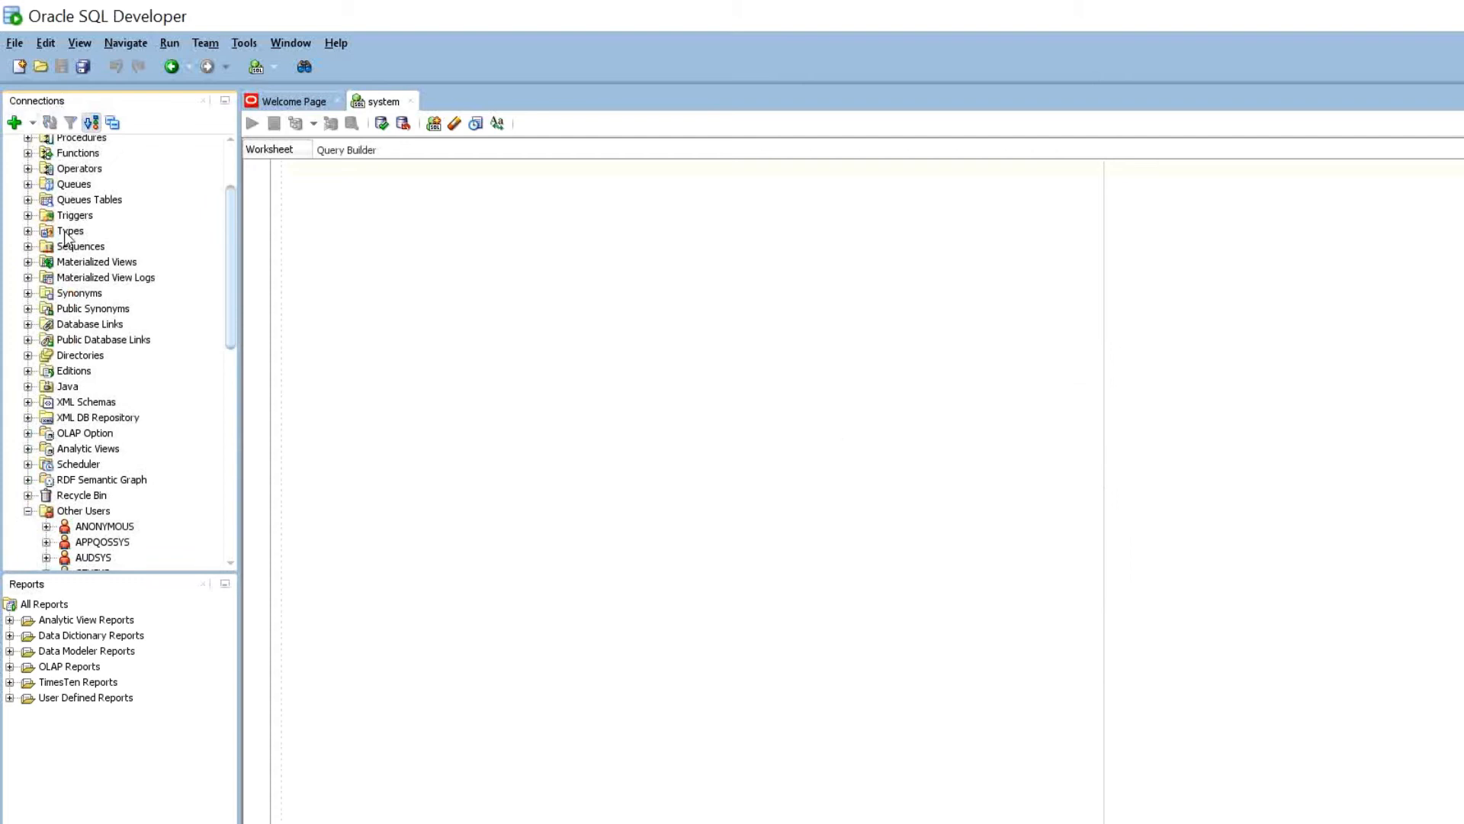
scroll(64, 234, up, 2)
- Create a new connection named HR with username HR, its password, and SID ORCL
click(14, 122)
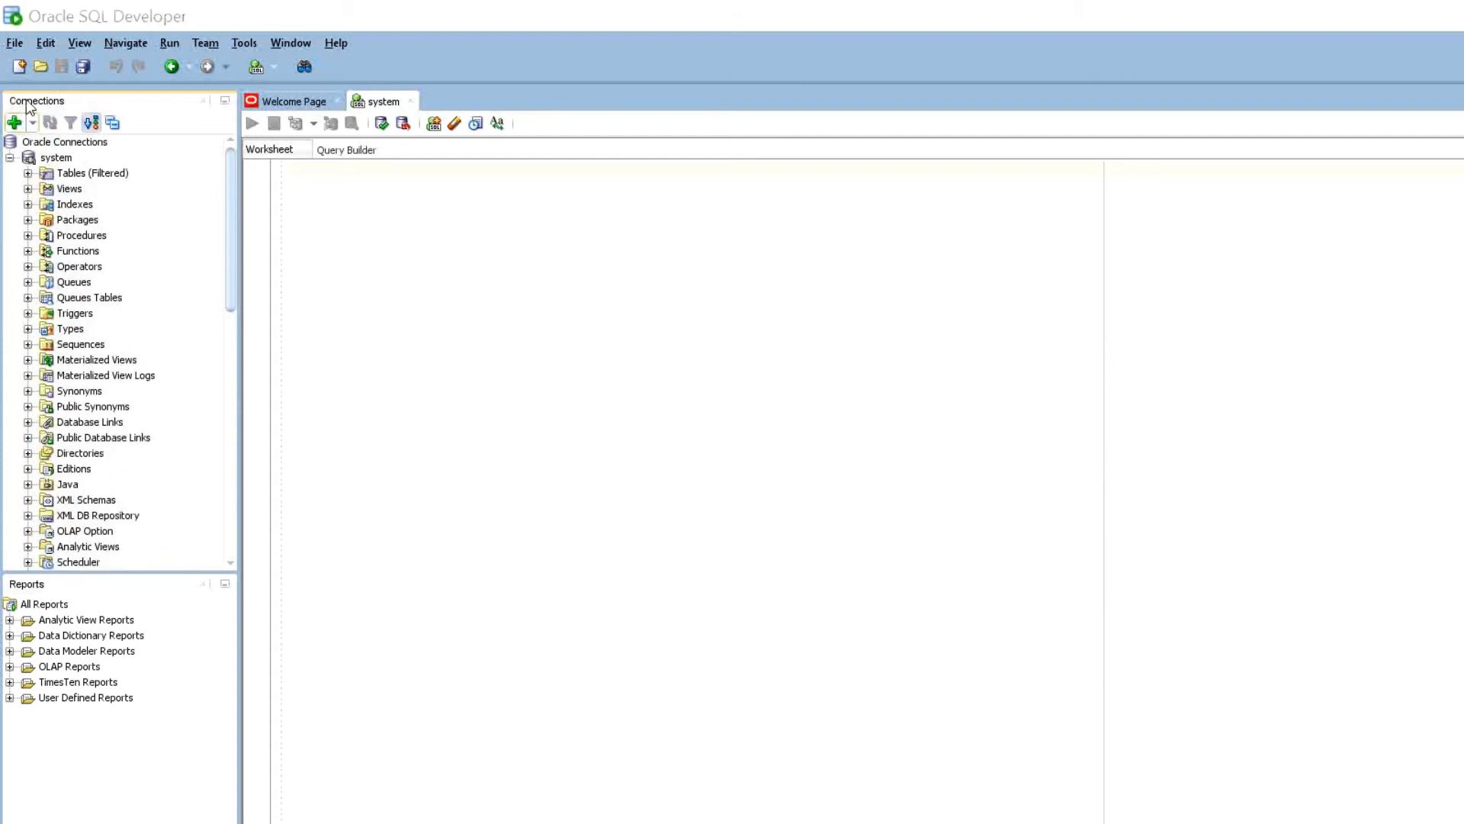
text(host)
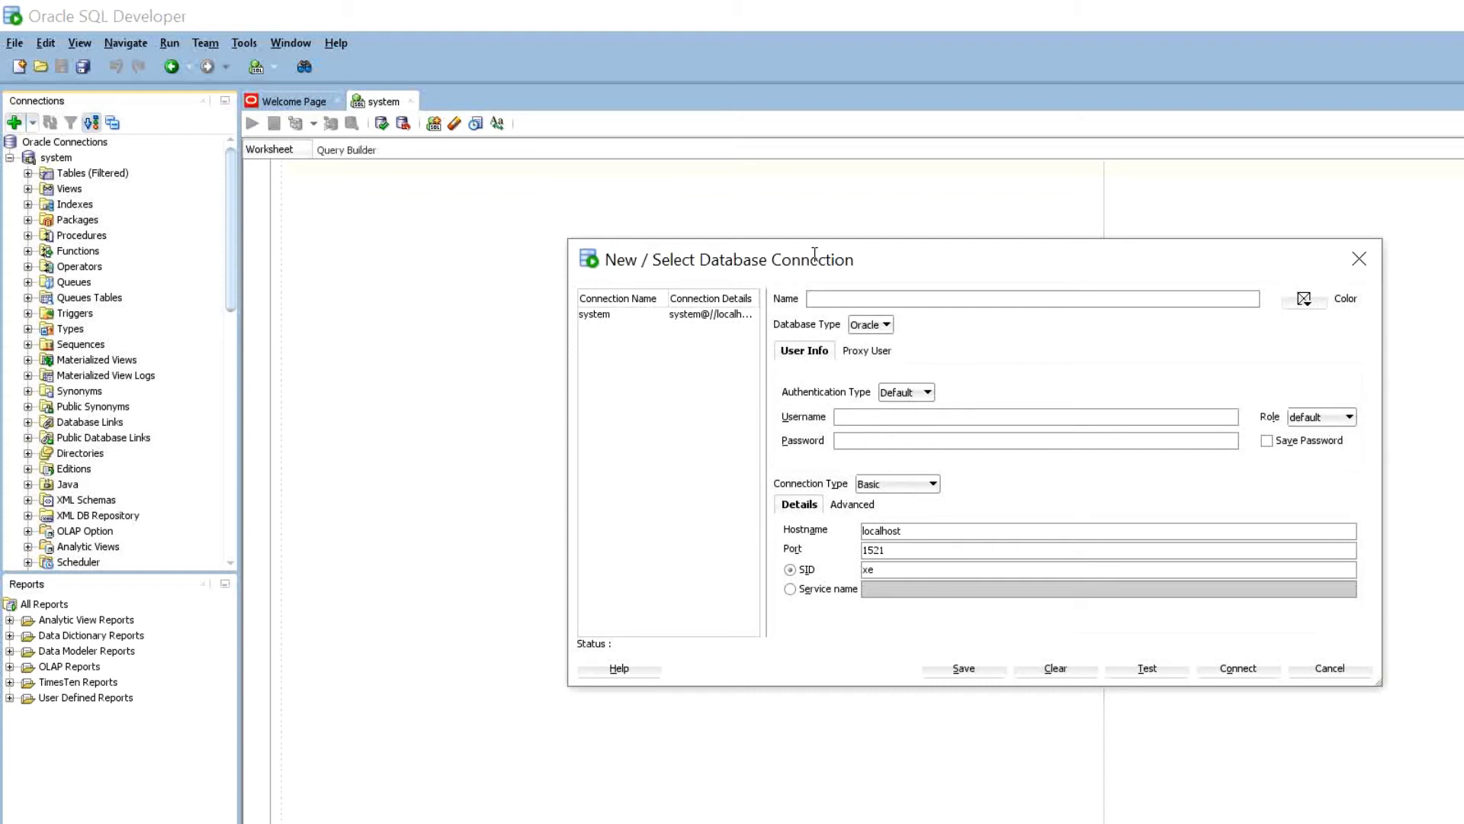
text(HR)
key(Tab)
text(HR••••••••)
key(BackSpace)
key(BackSpace)
text(ORCL)
- Enable Save Password, test (logon denied, ORA-01017), and save the HR connection
key(alt+v)
key(alt+t)
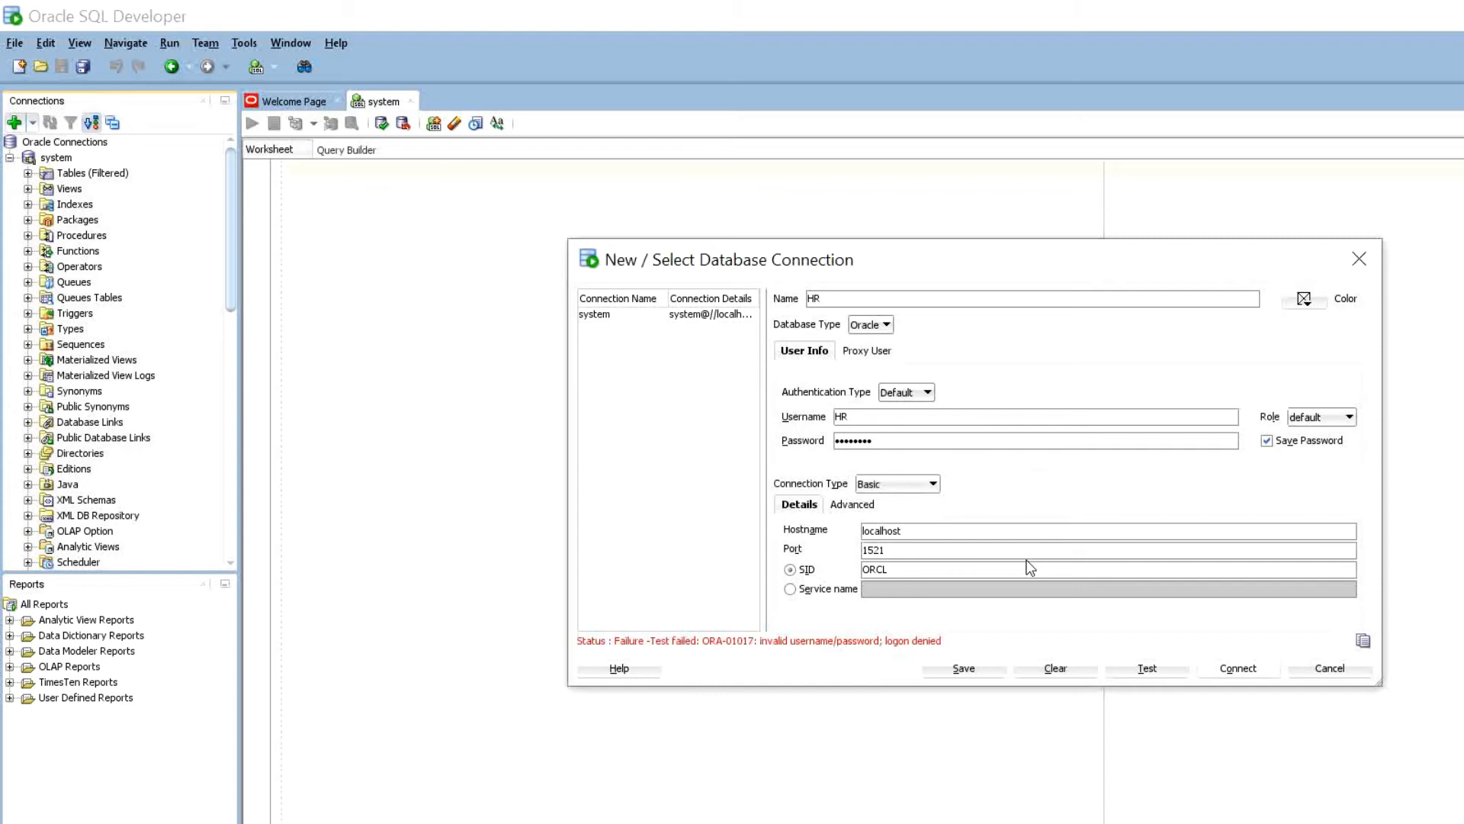
key(BackSpace)
key(BackSpace)
key(BackSpace)
key(BackSpace)
key(BackSpace)
key(BackSpace)
key(BackSpace)
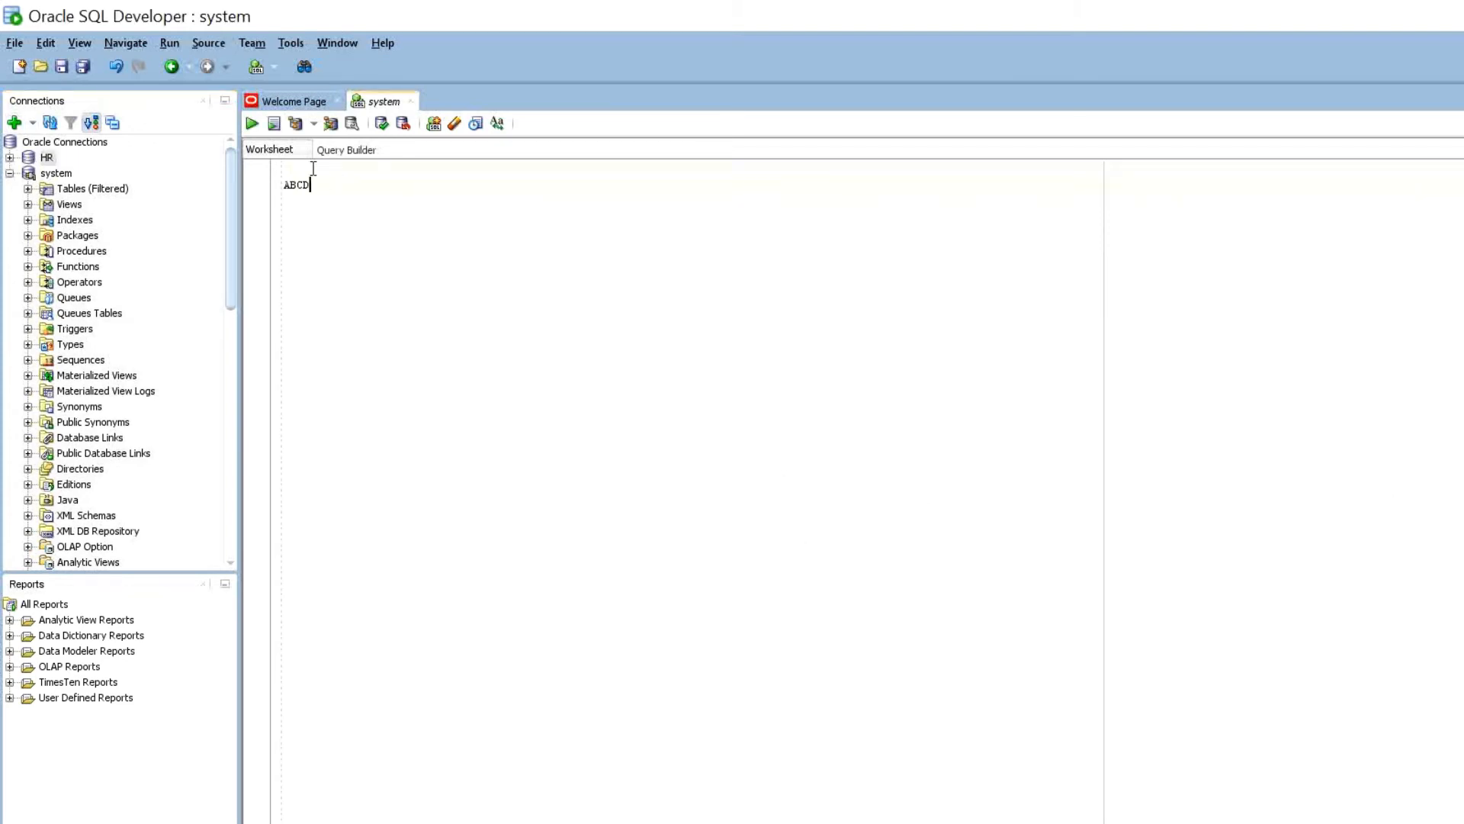
- Type the new HR password on a fresh worksheet line and copy it to the clipboard
key(BackSpace)
key(BackSpace)
key(Return)
text(pASSWOR)
key(BackSpace)
key(BackSpace)
key(BackSpace)
key(BackSpace)
key(BackSpace)
key(BackSpace)
key(BackSpace)
text(Passwo)
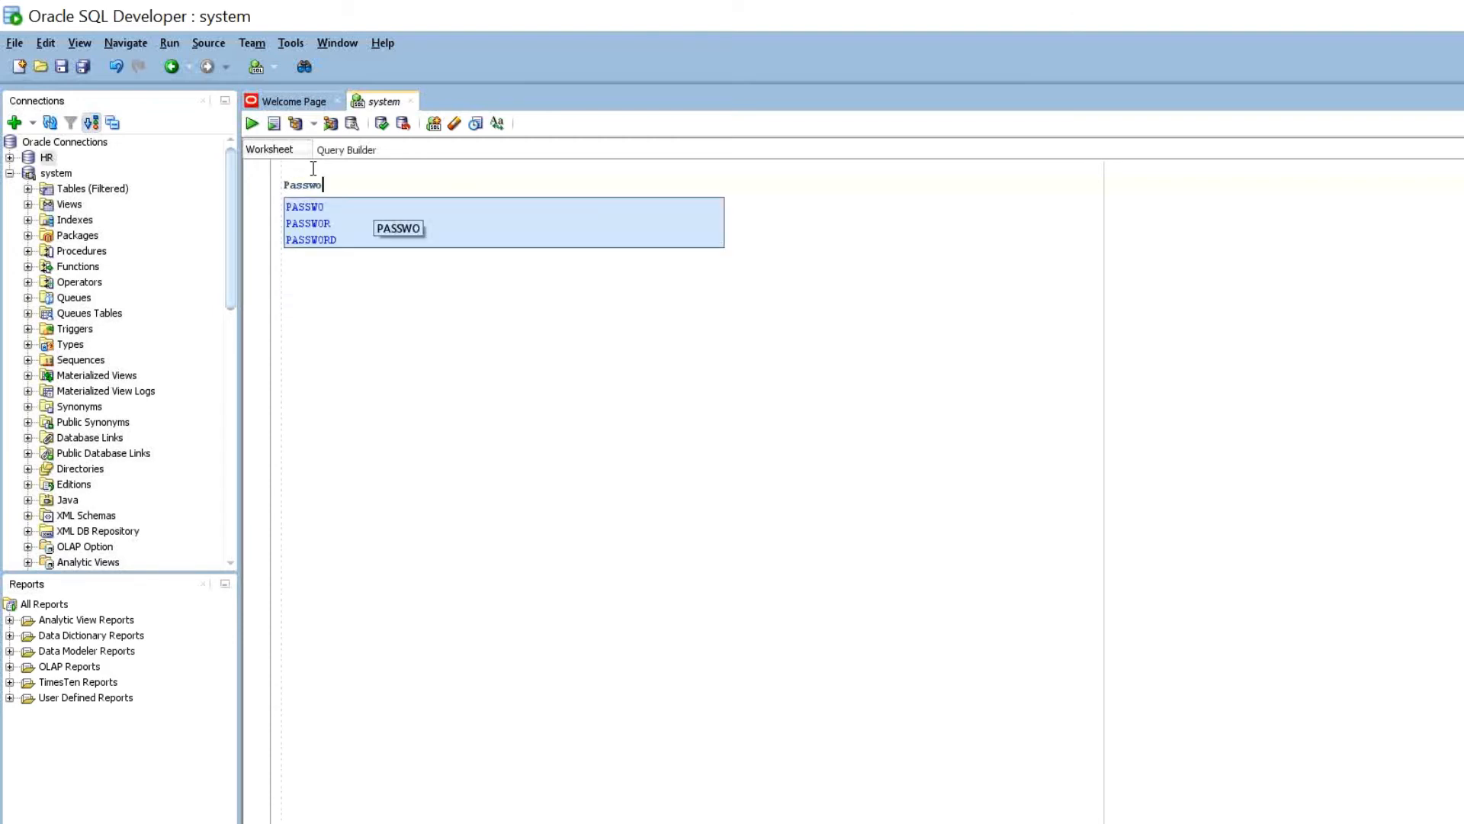
text(rd123)
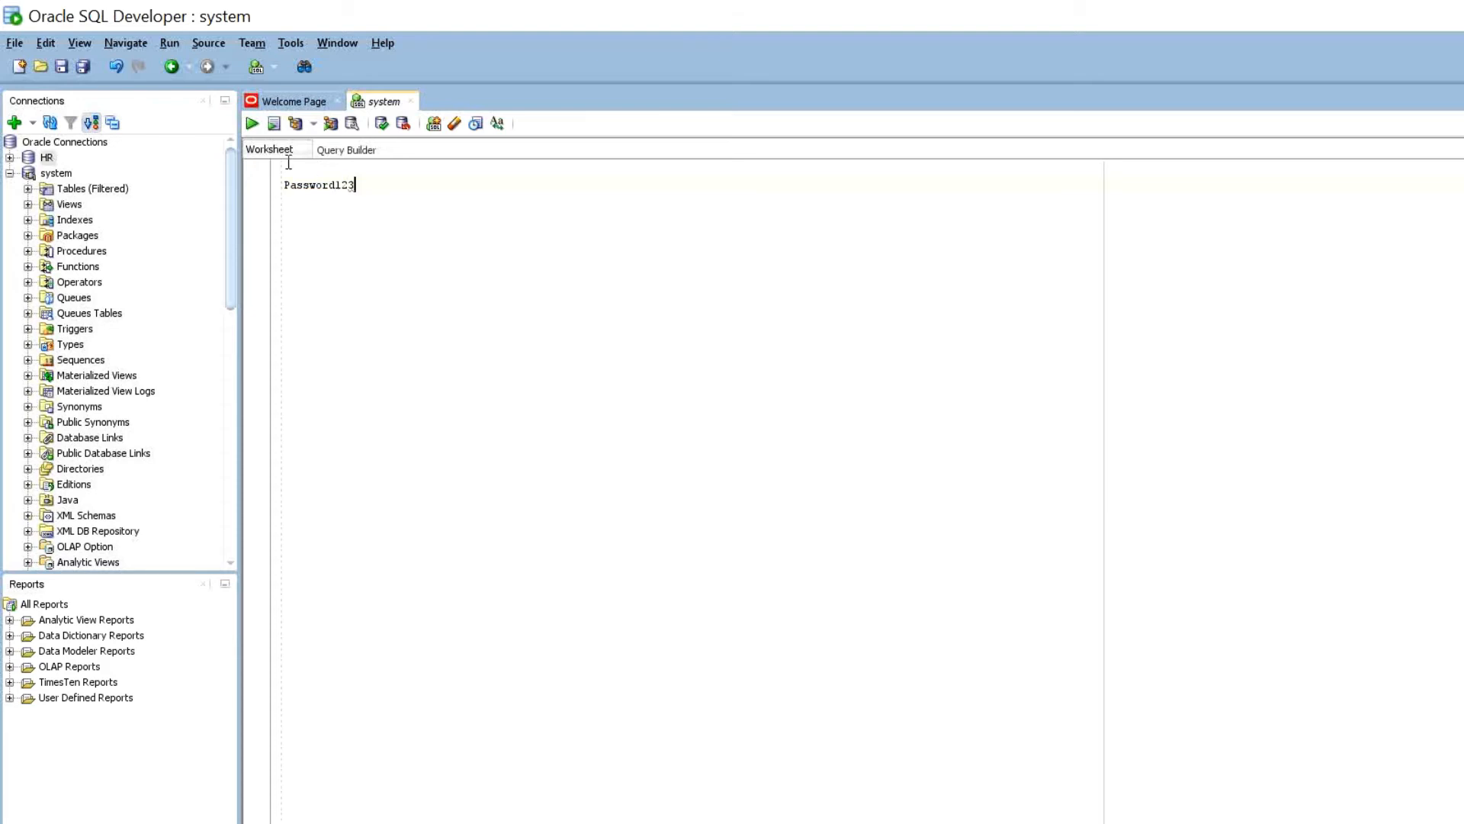
key(shift+Home)
right_click(323, 187)
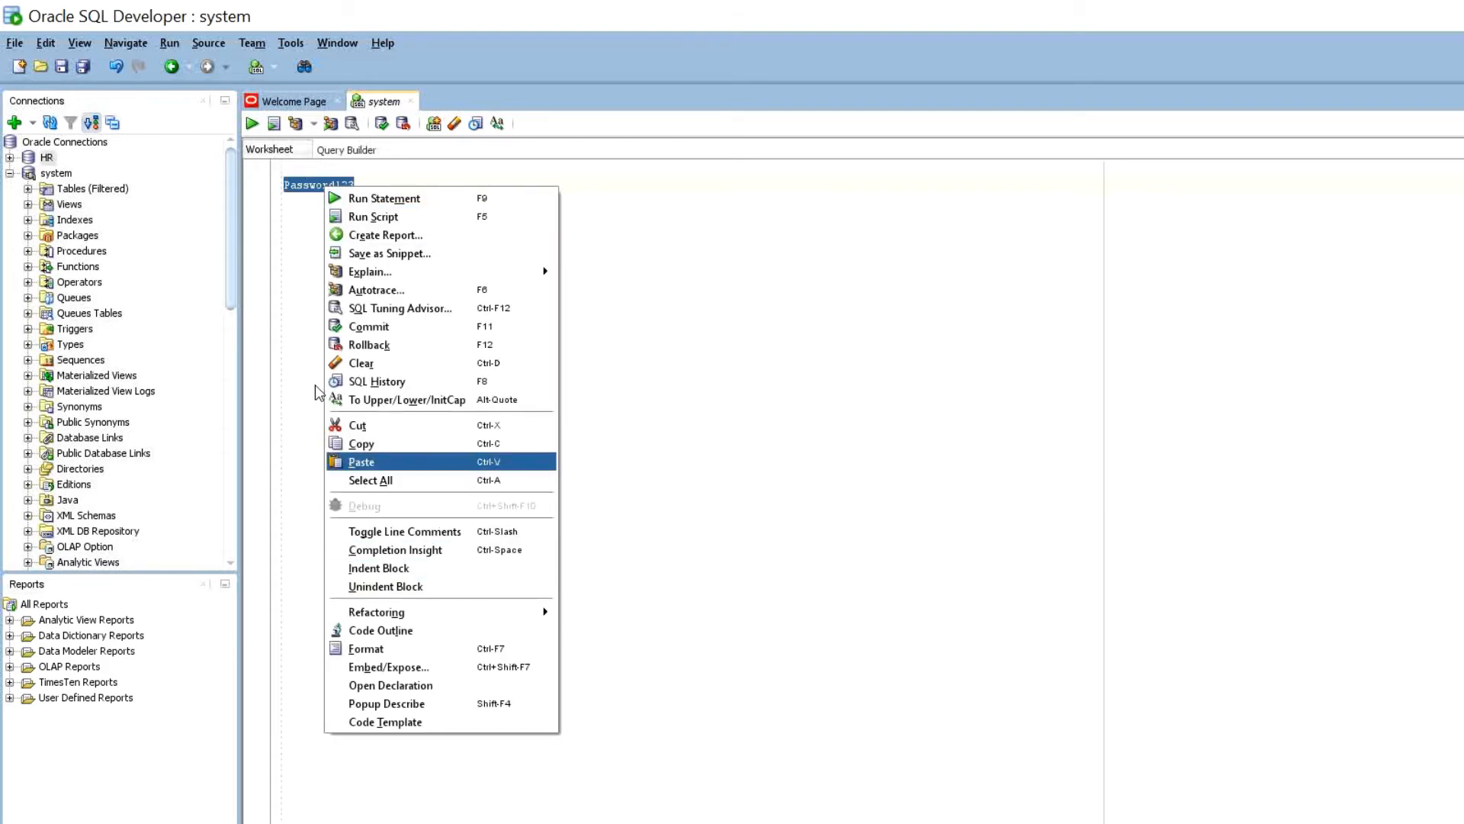
click(372, 443)
scroll(119, 409, down, 14)
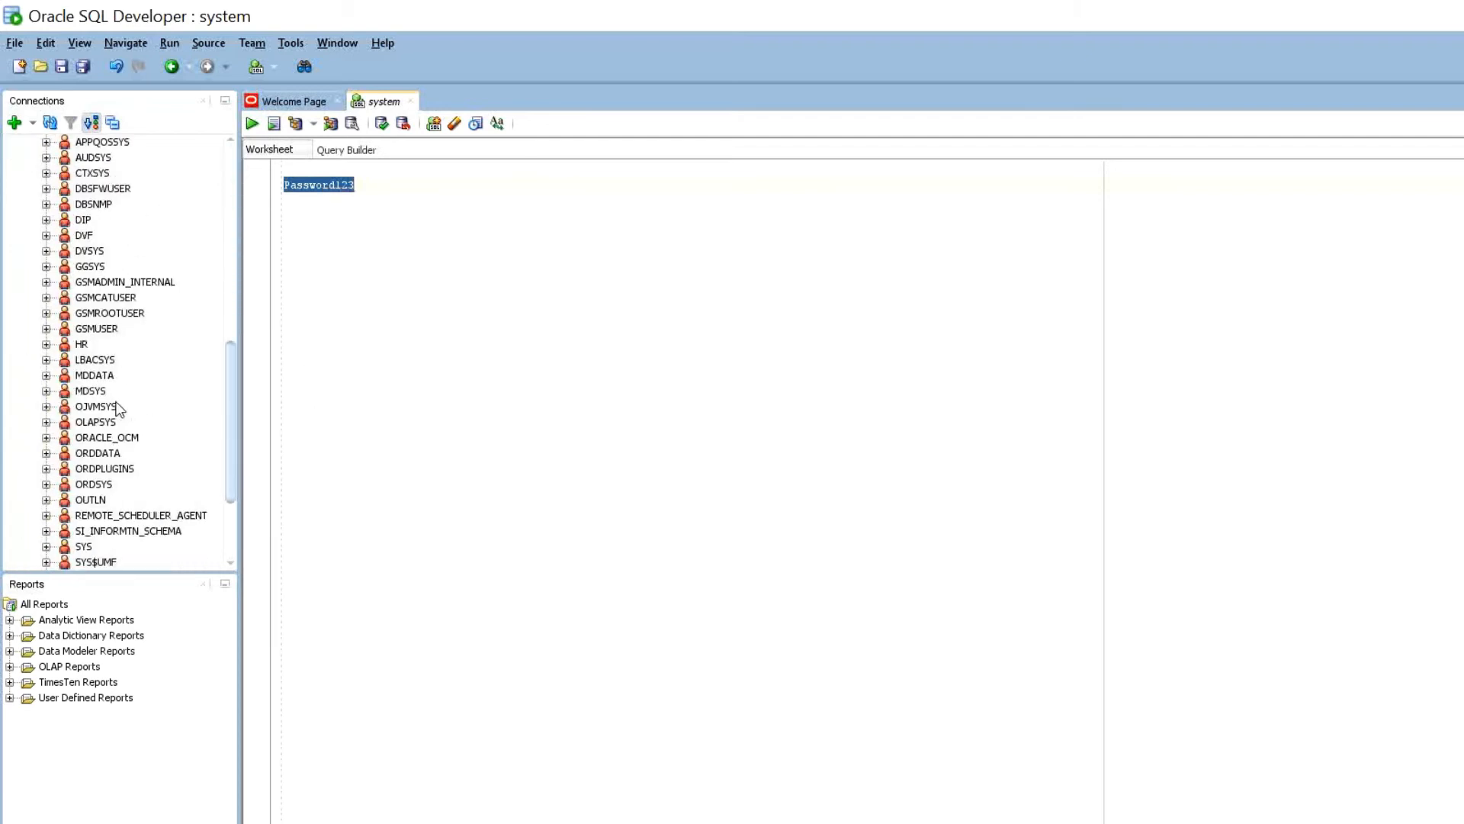
- Open Edit User for HR and paste the new password into both password fields
right_click(81, 344)
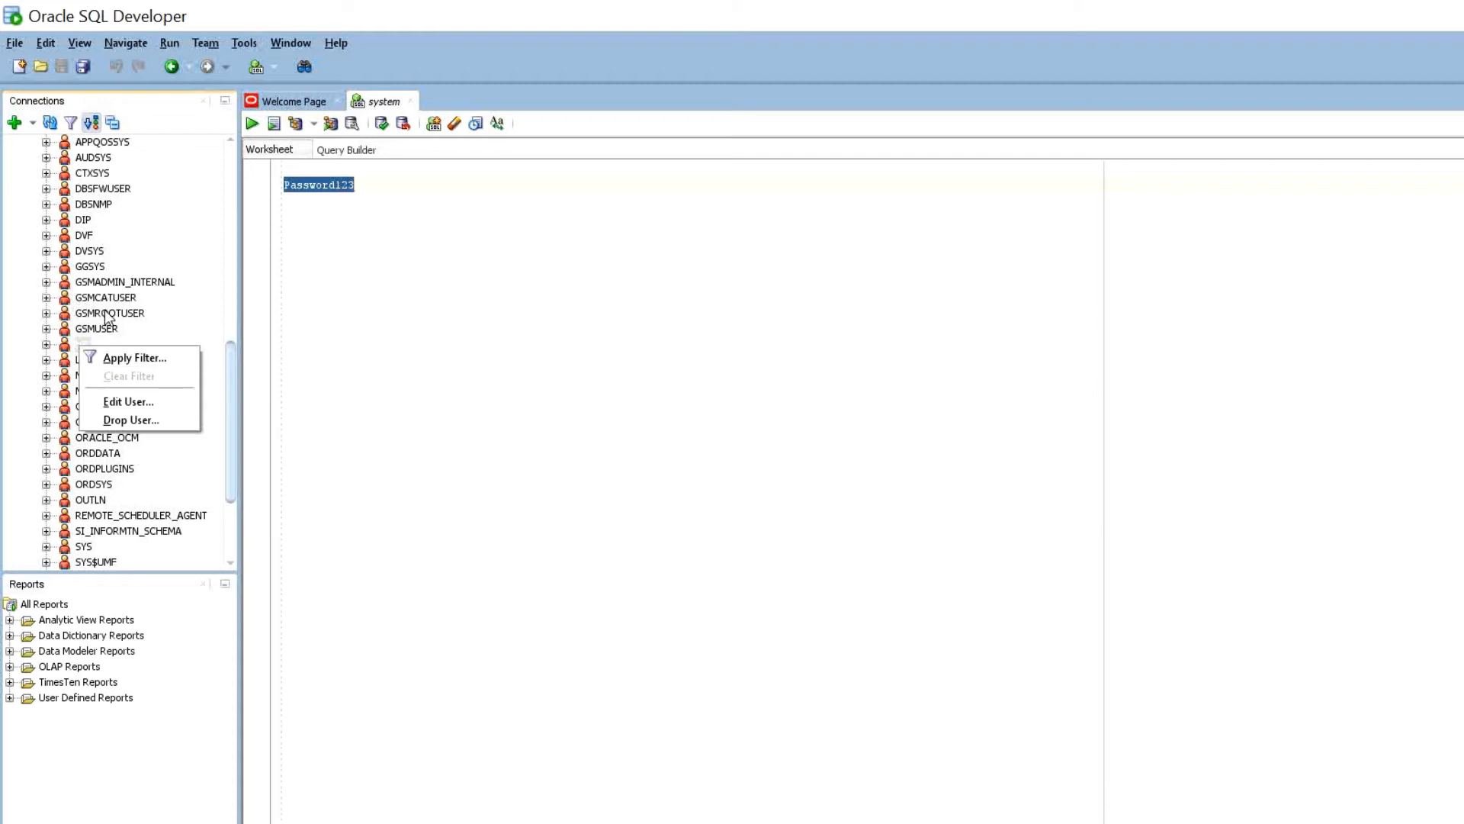
click(129, 401)
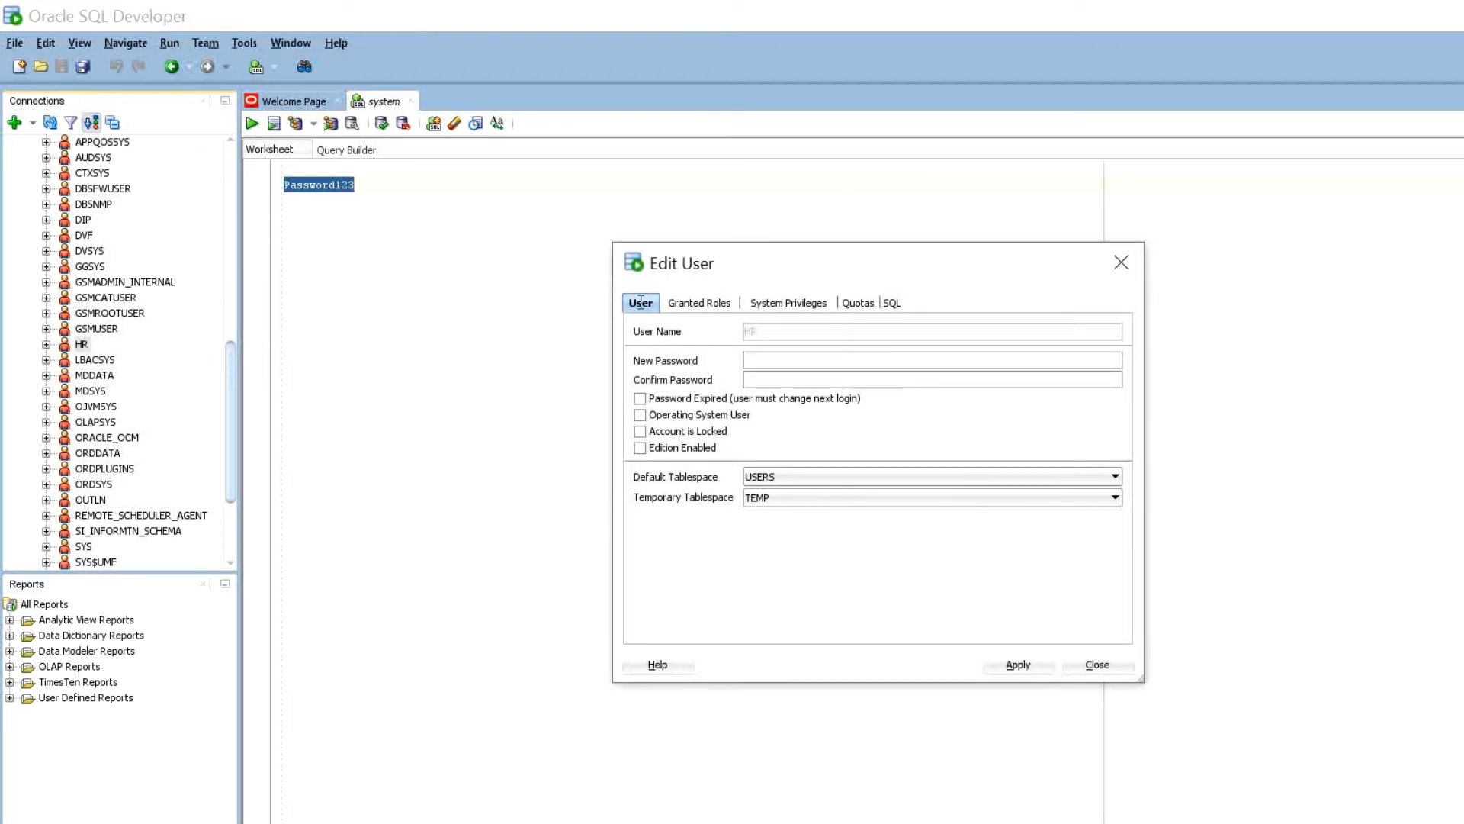
key(ctrl+v)
key(Tab)
key(ctrl+v)
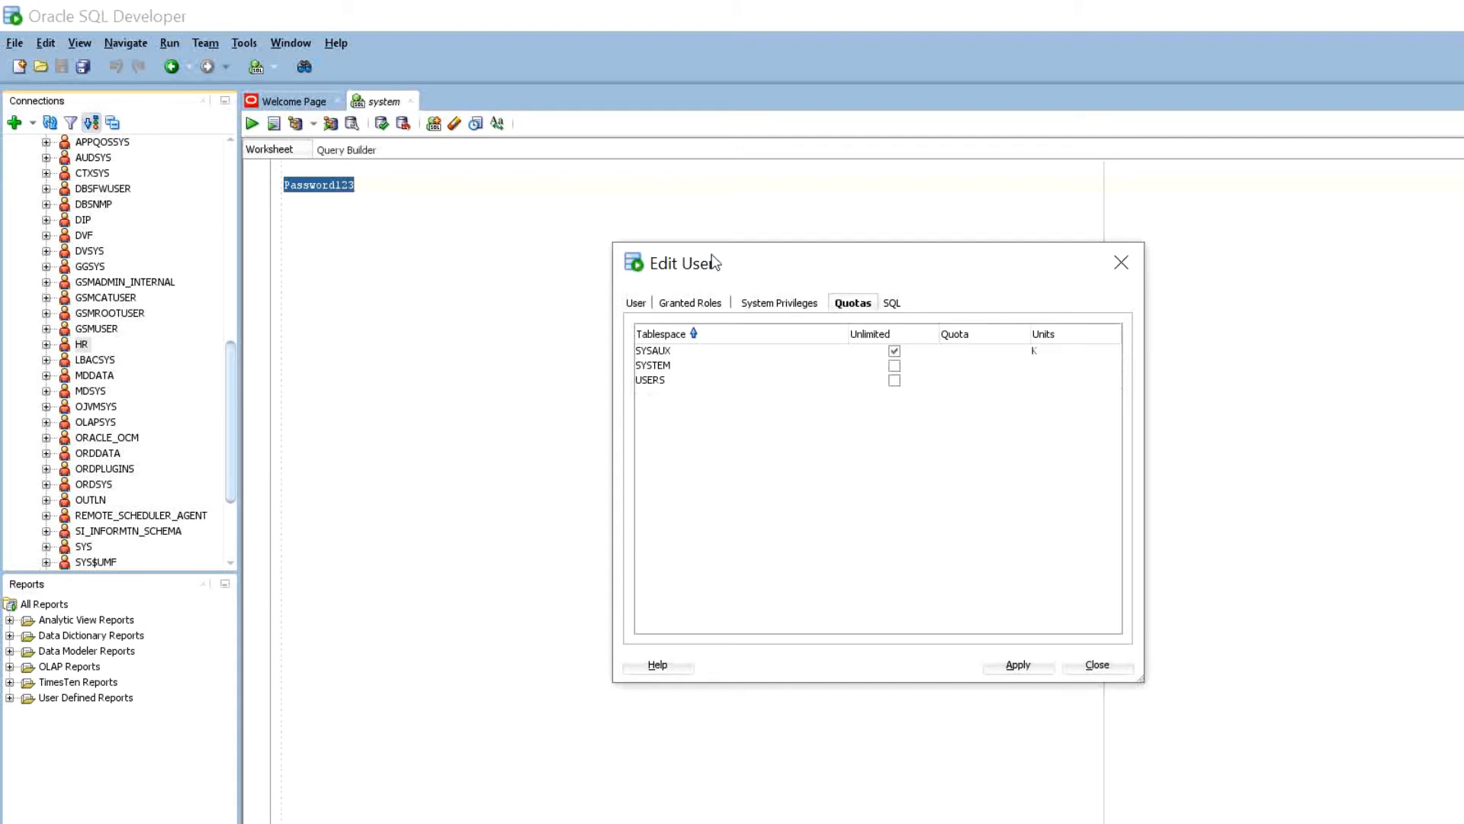
- Give HR unlimited quota on the USERS and SYSTEM tablespaces and apply the changes
click(894, 381)
click(894, 365)
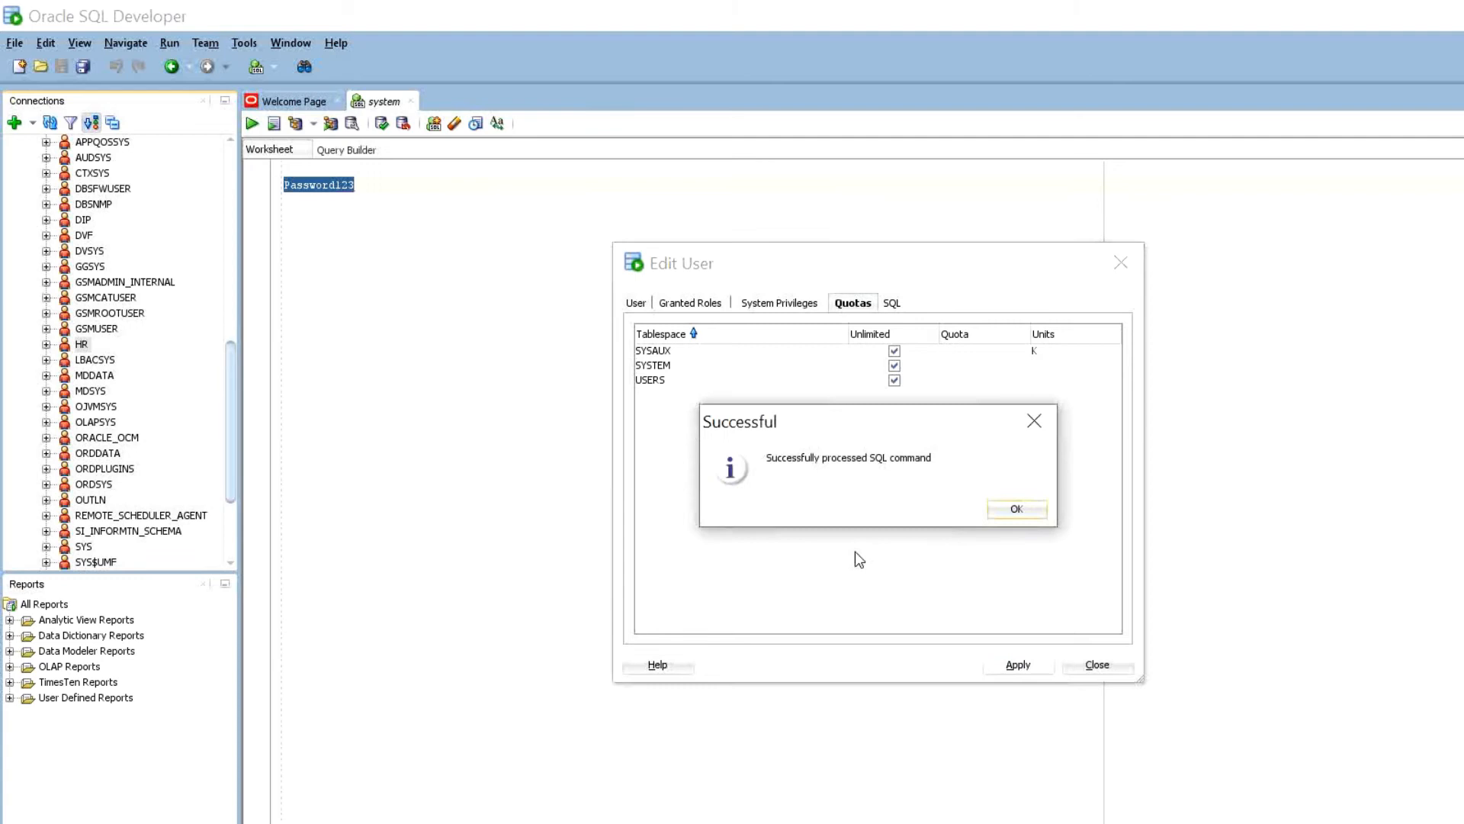
key(Return)
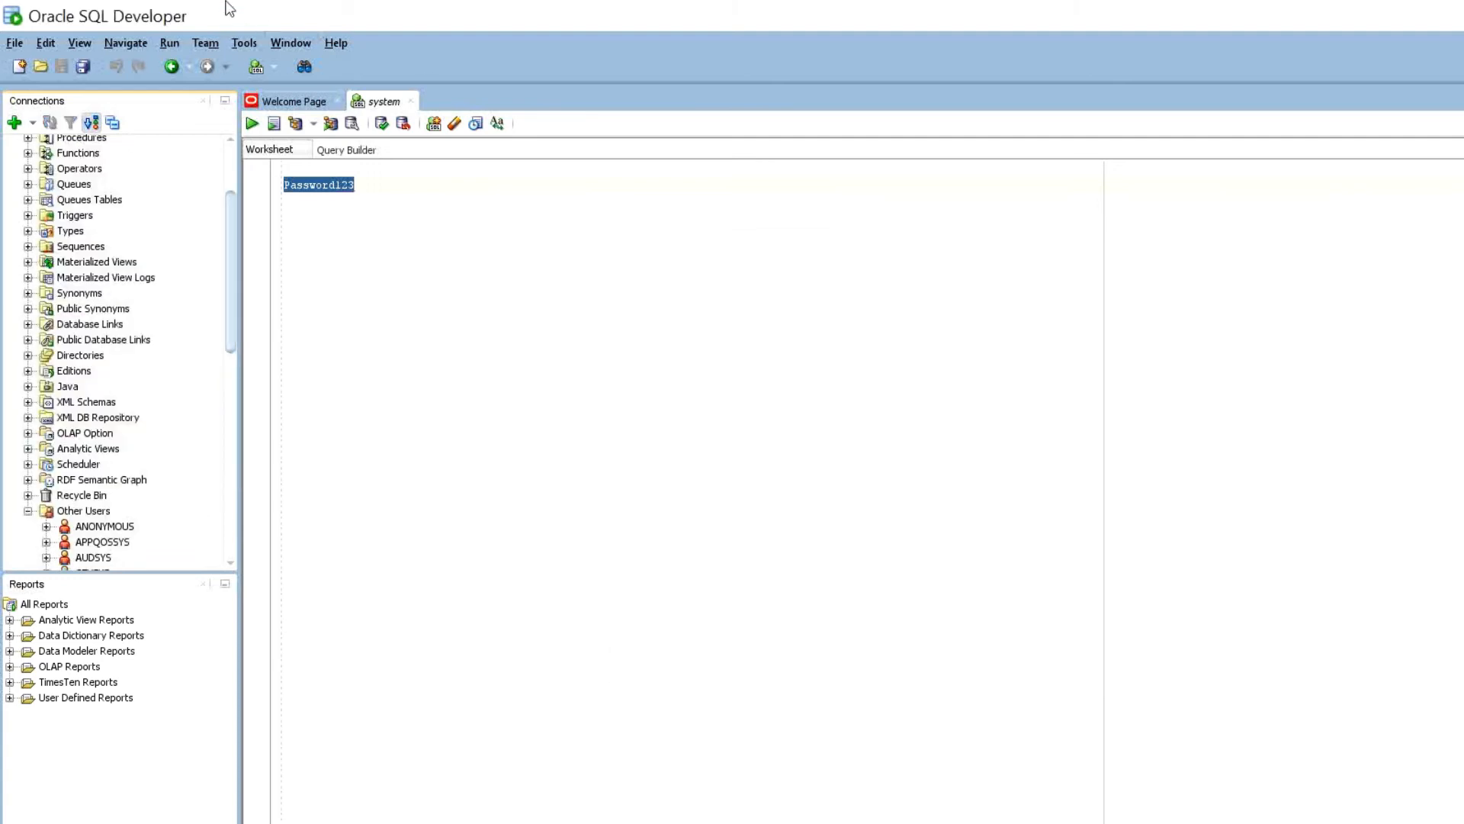
scroll(116, 145, up, 3)
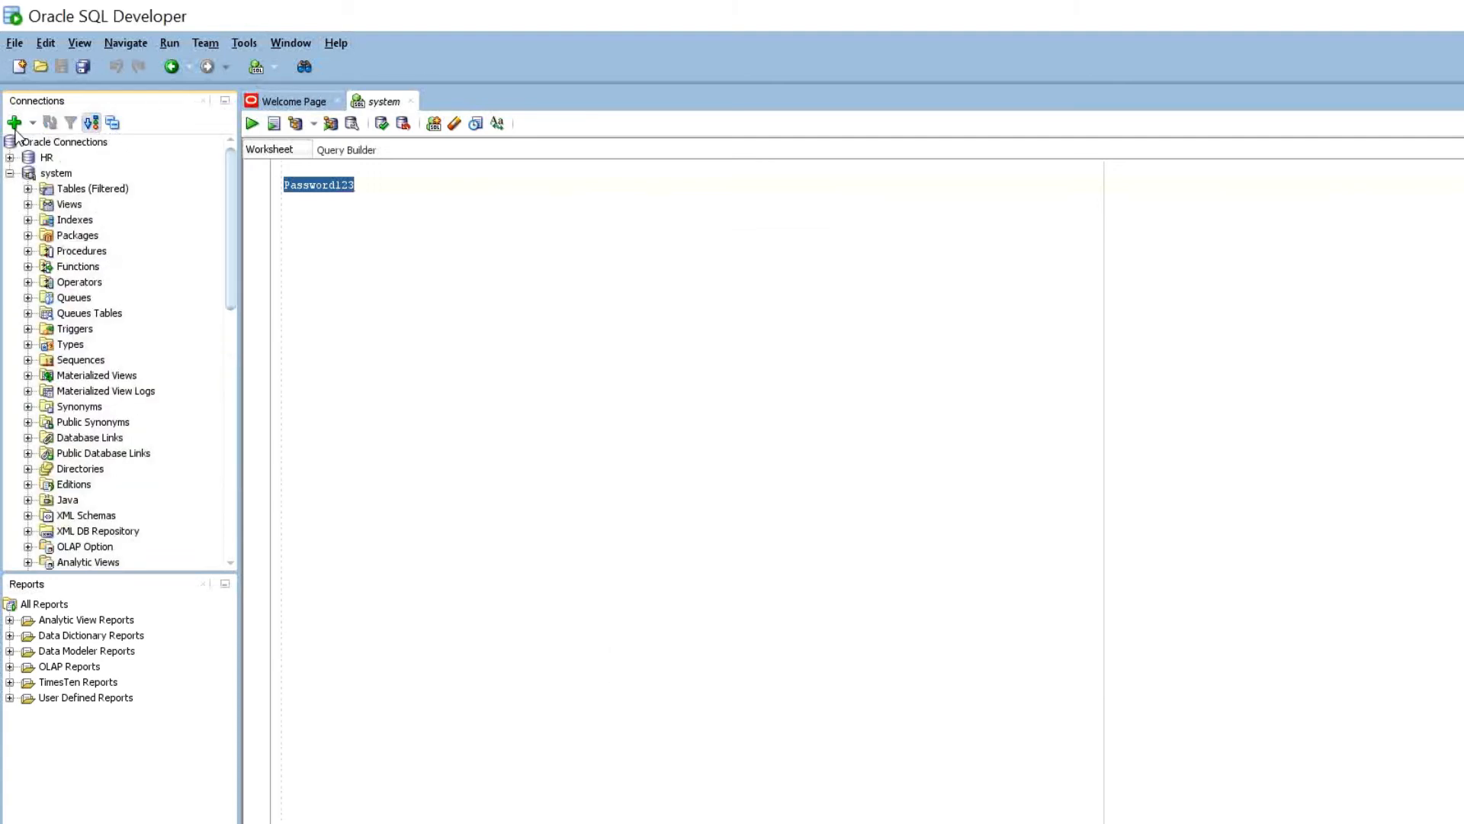
- After the ORA-01017 logon error, paste the new password into the HR connection's properties
click(10, 157)
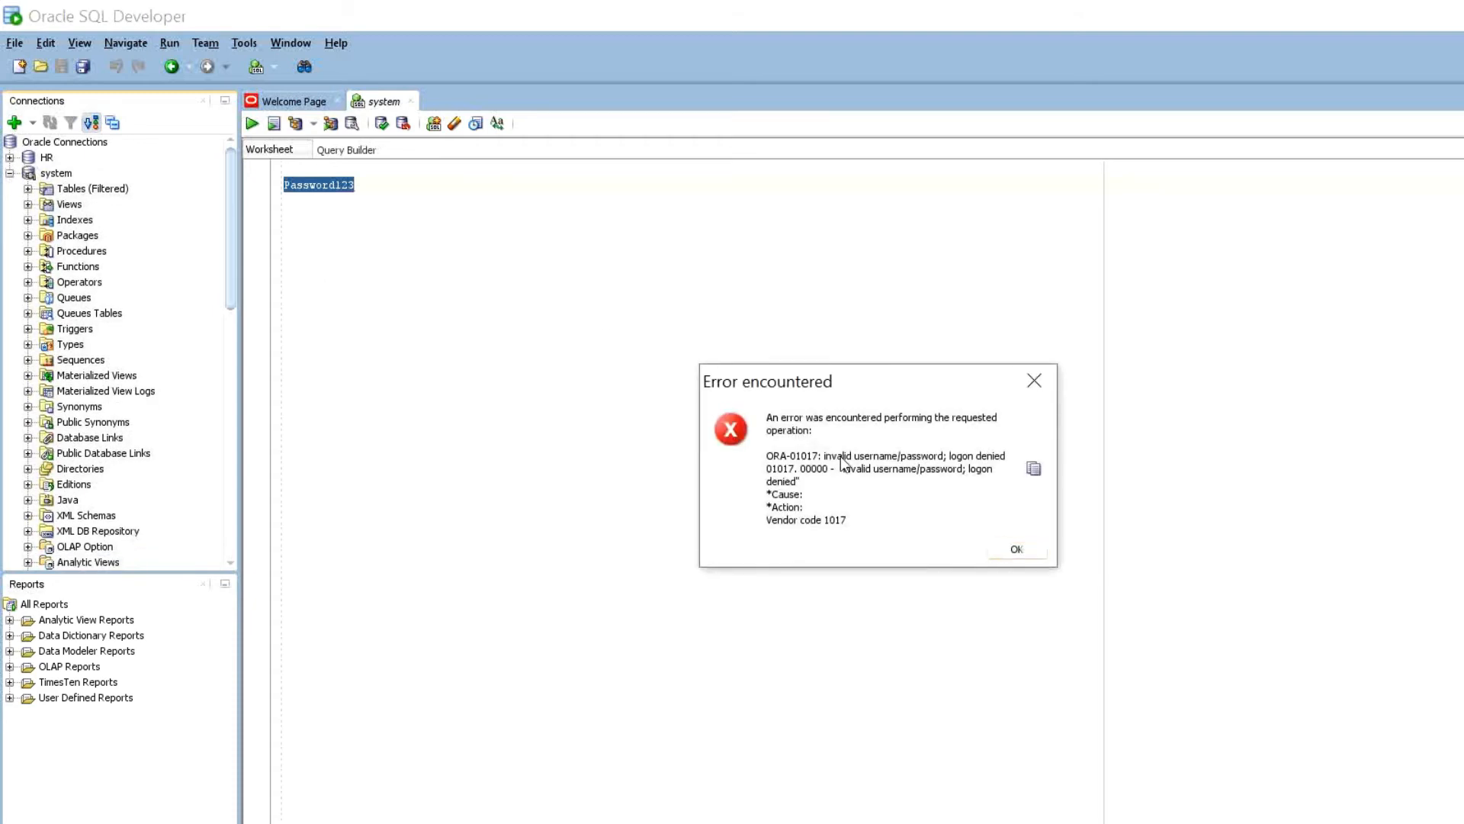
click(1016, 549)
right_click(32, 154)
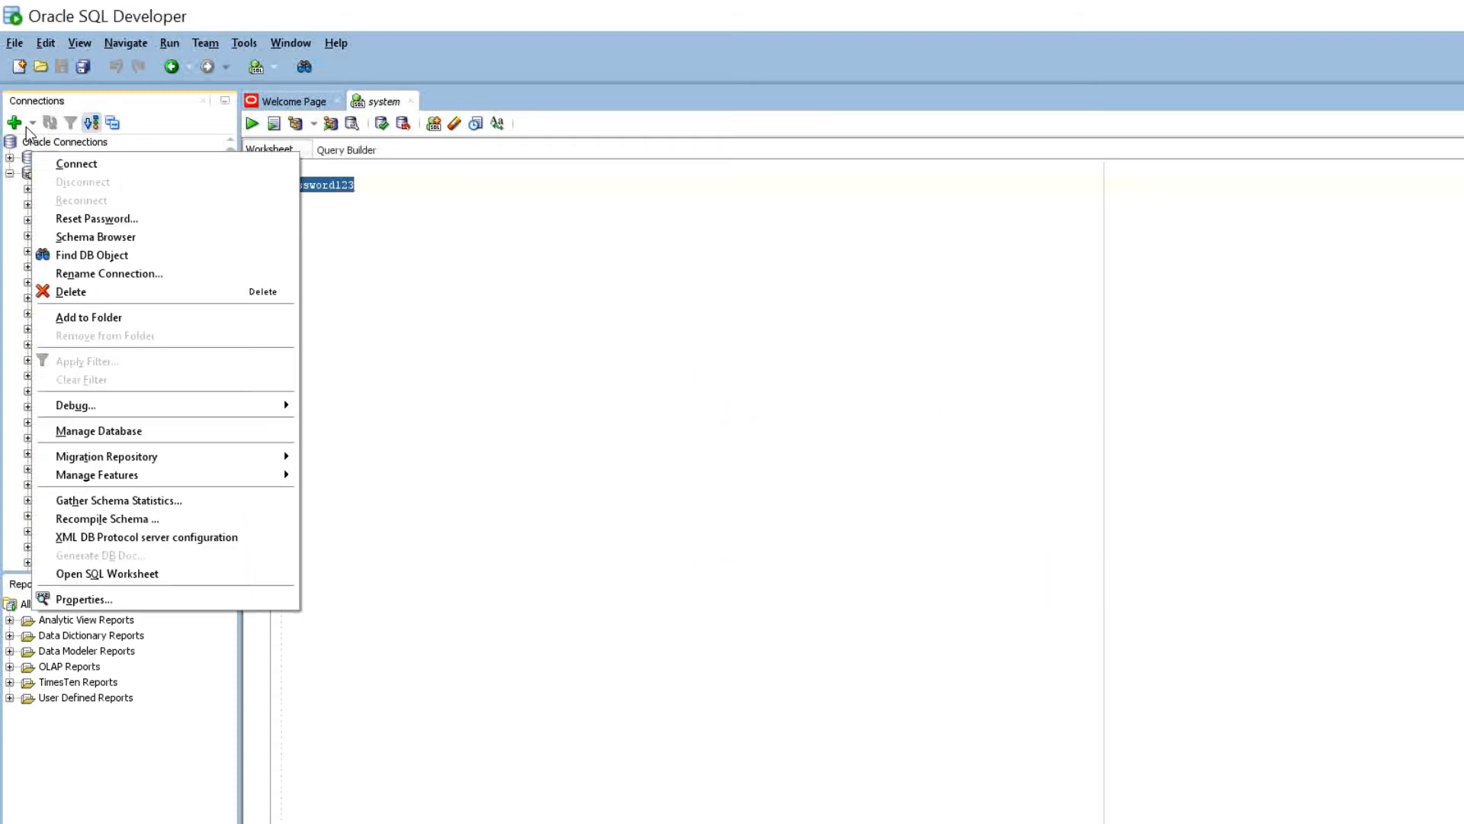
key(Return)
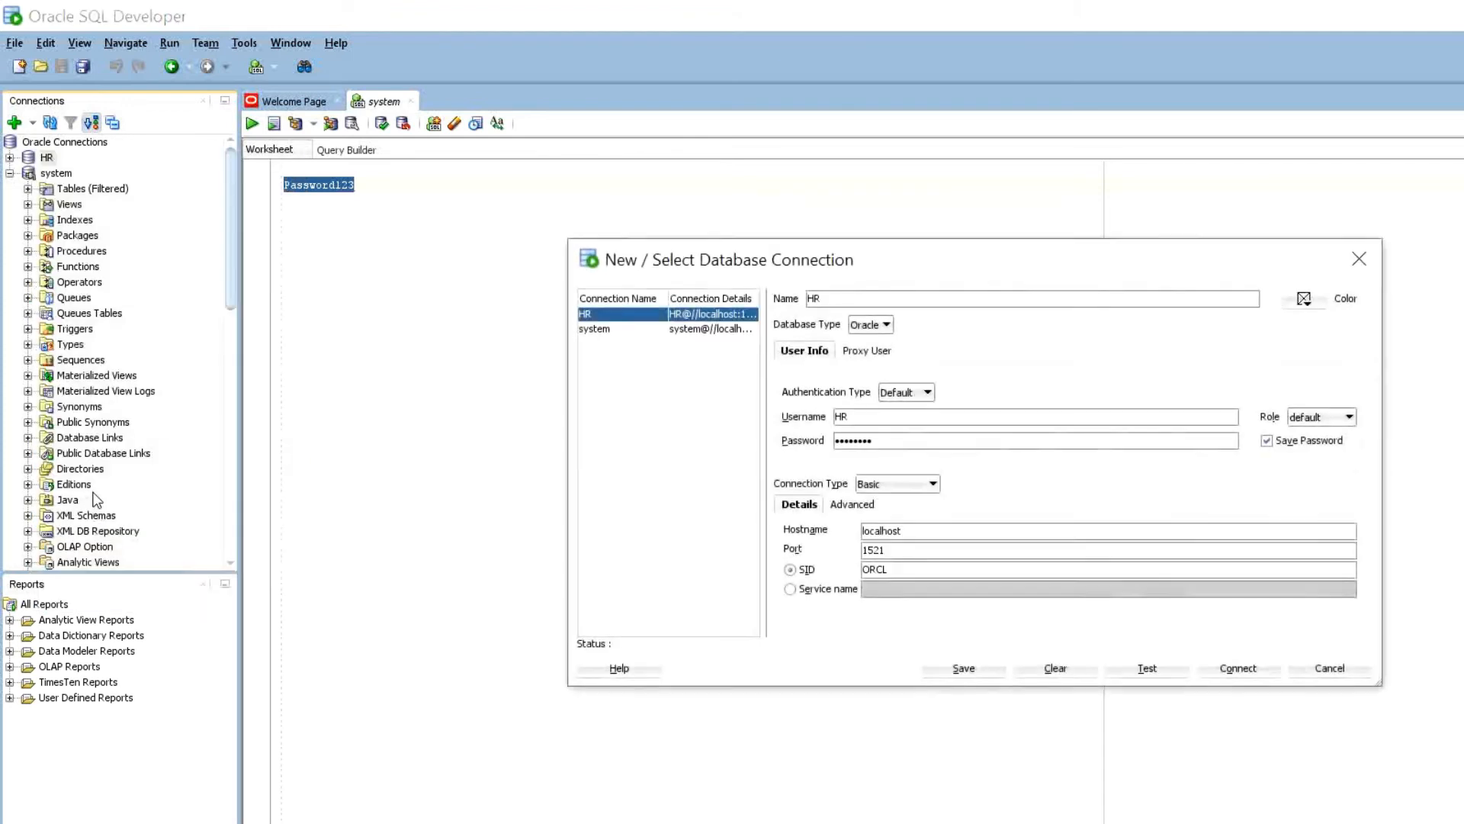
key(alt+p)
key(ctrl+v)
- Test the HR connection successfully and connect, opening an HR worksheet
key(alt+t)
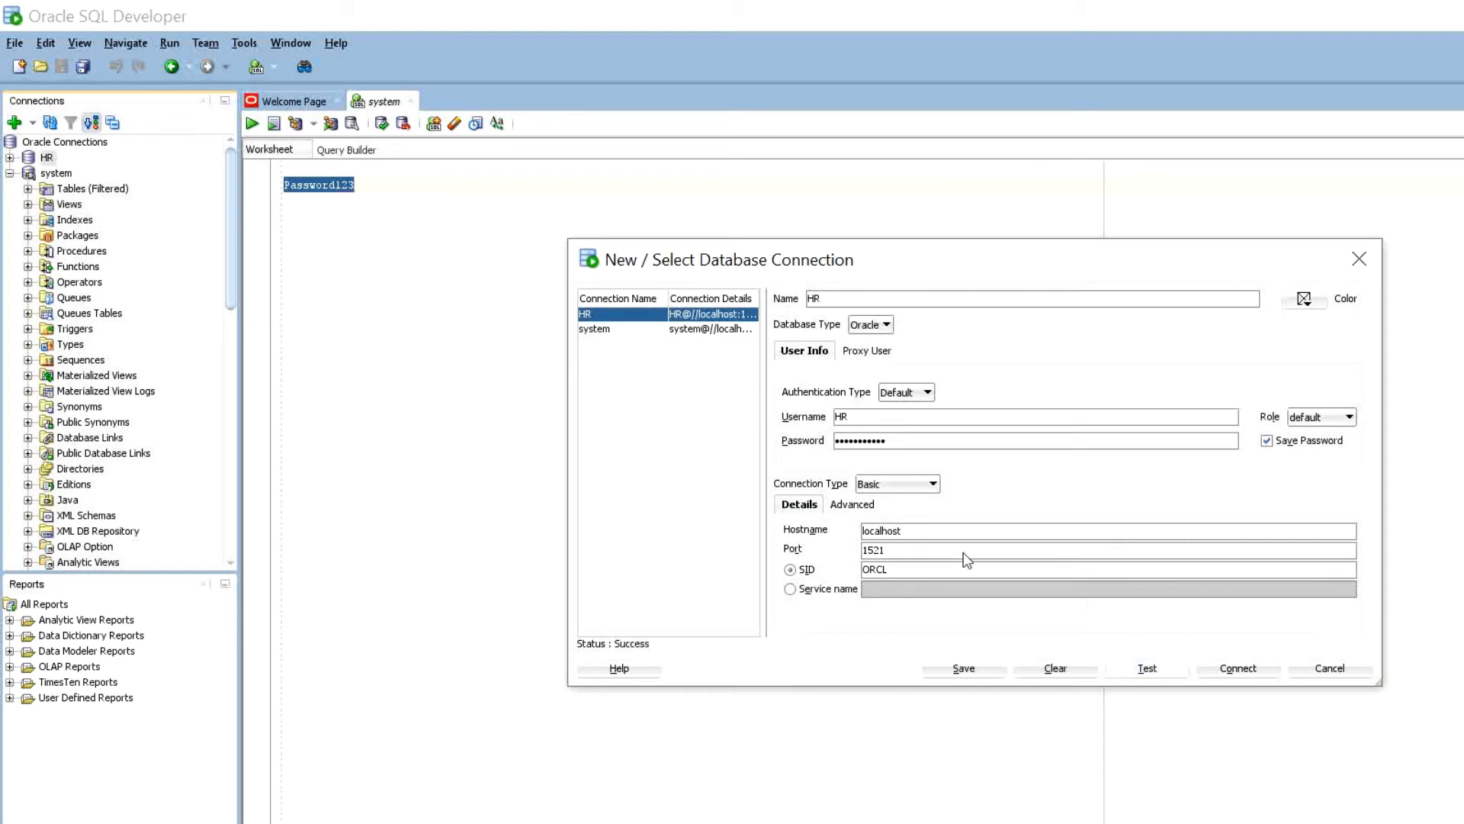
key(alt+t)
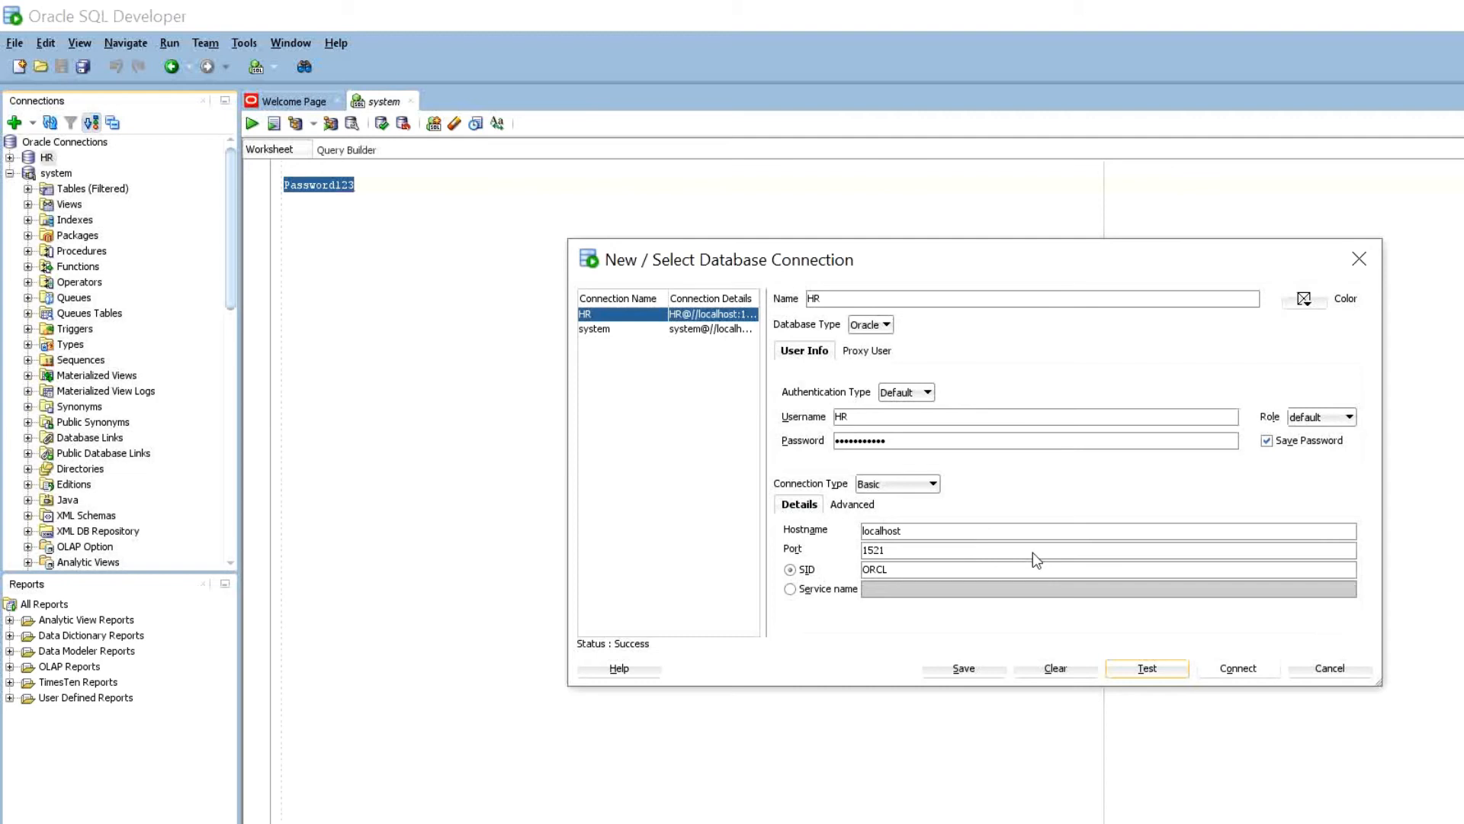
key(Tab)
key(Return)
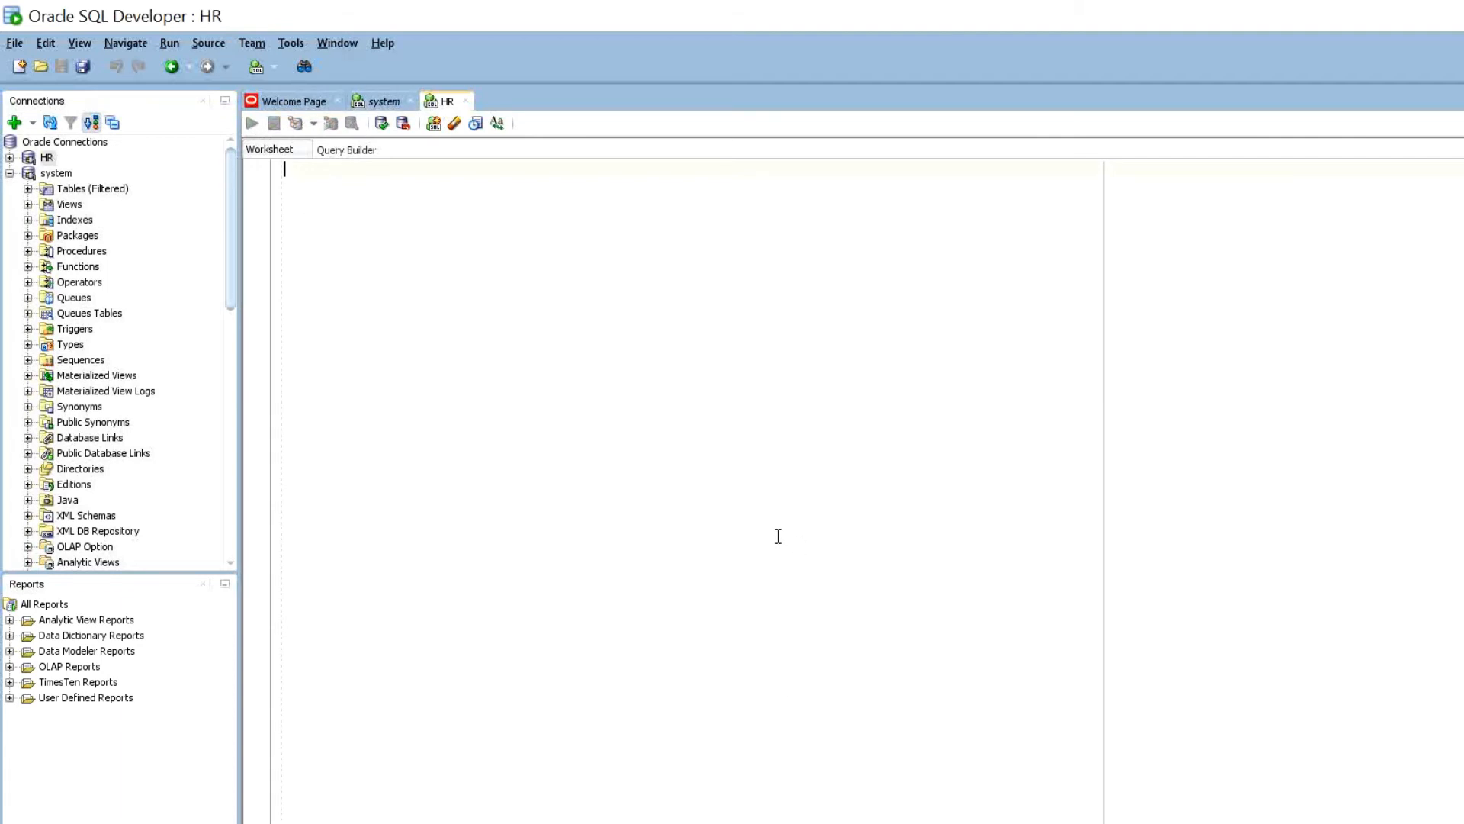
- Add an 'HR:' line with the HR account's new password to the sticky note
click(1083, 778)
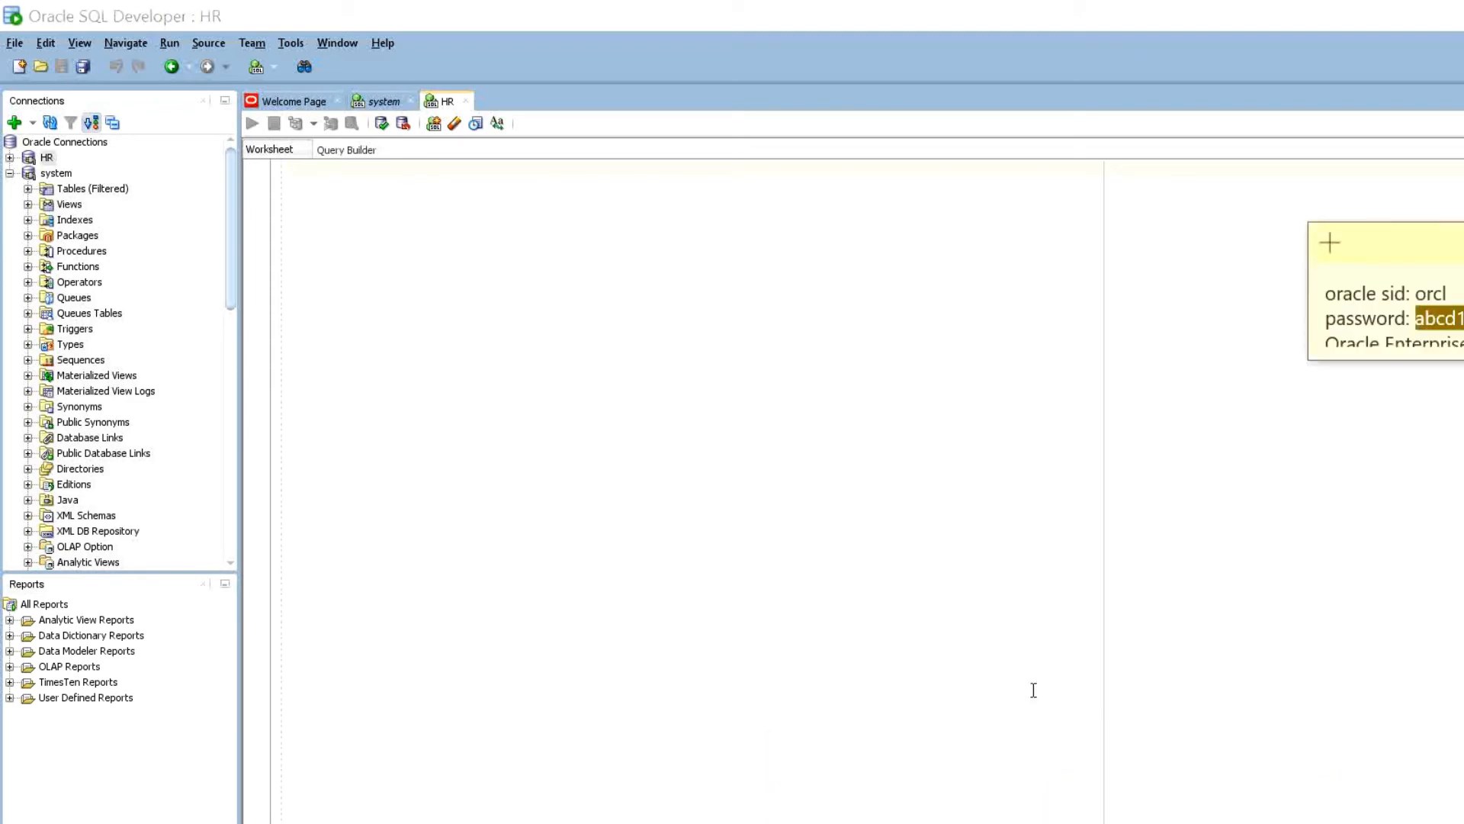
click(1260, 265)
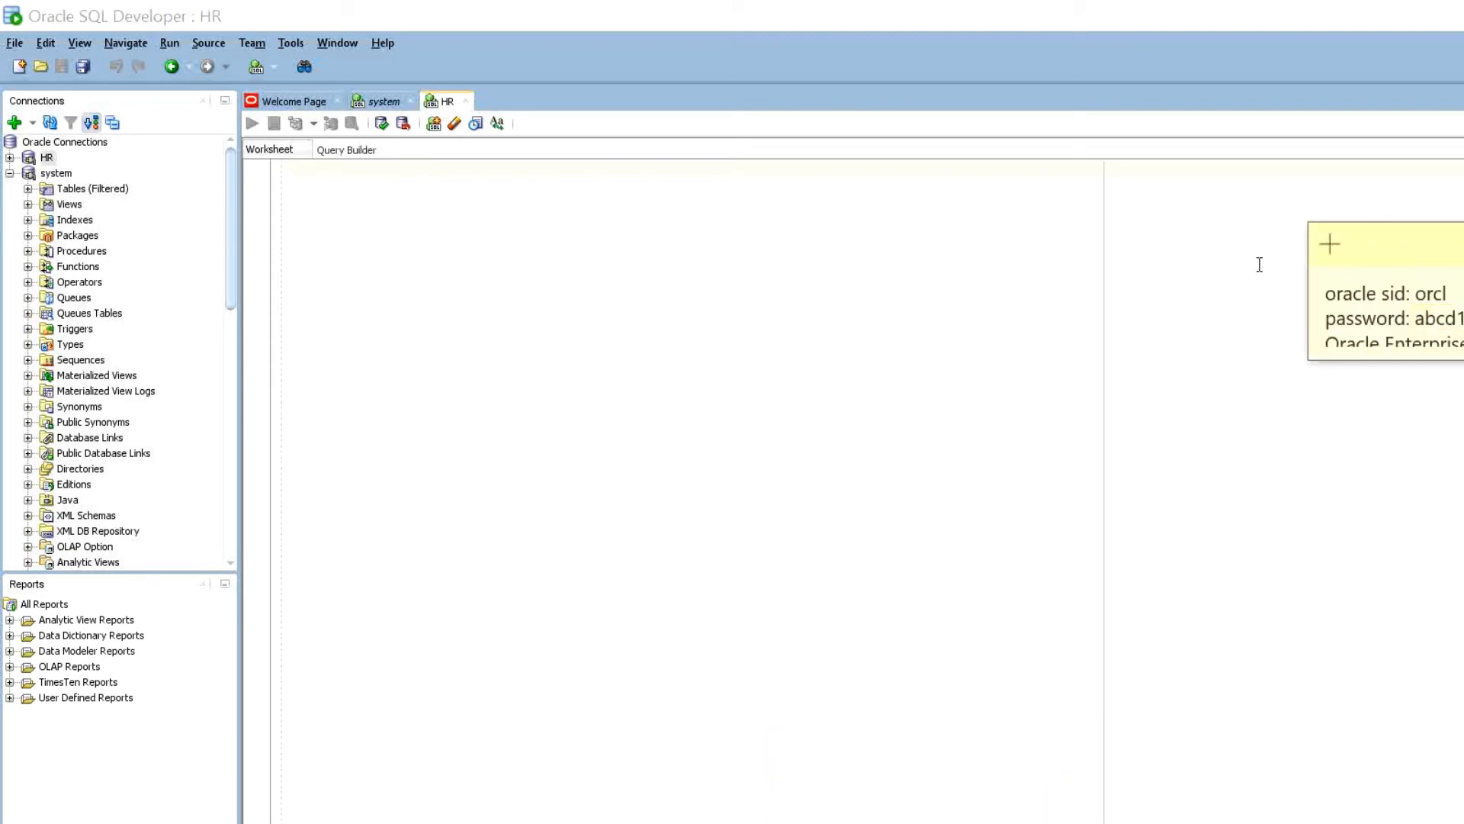
key(Return)
text(HR)
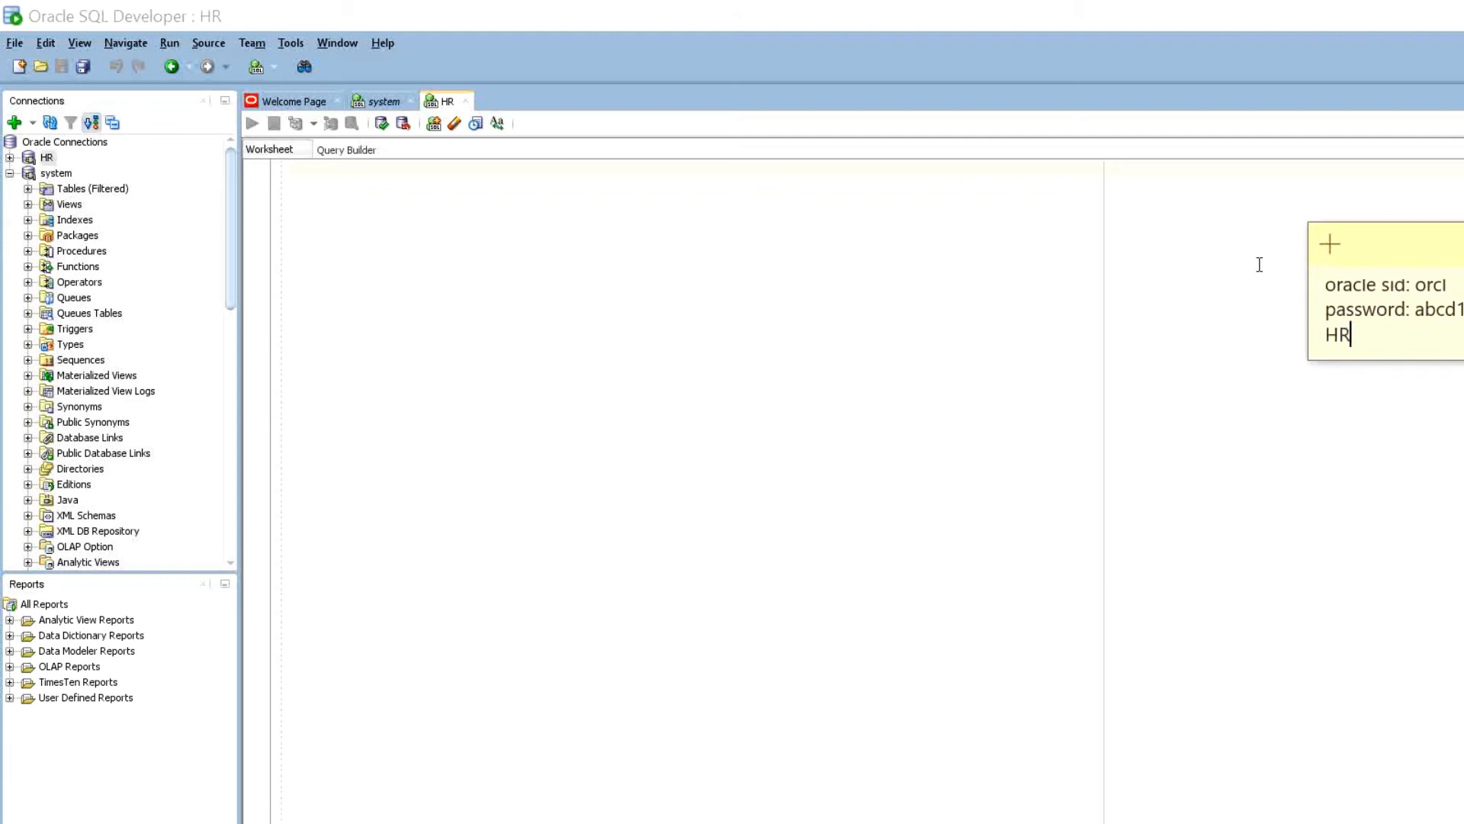
text(: Password123)
click(10, 173)
- Expand HR > Tables > EMPLOYEES to show its columns and begin 'select * from' in the worksheet
click(10, 160)
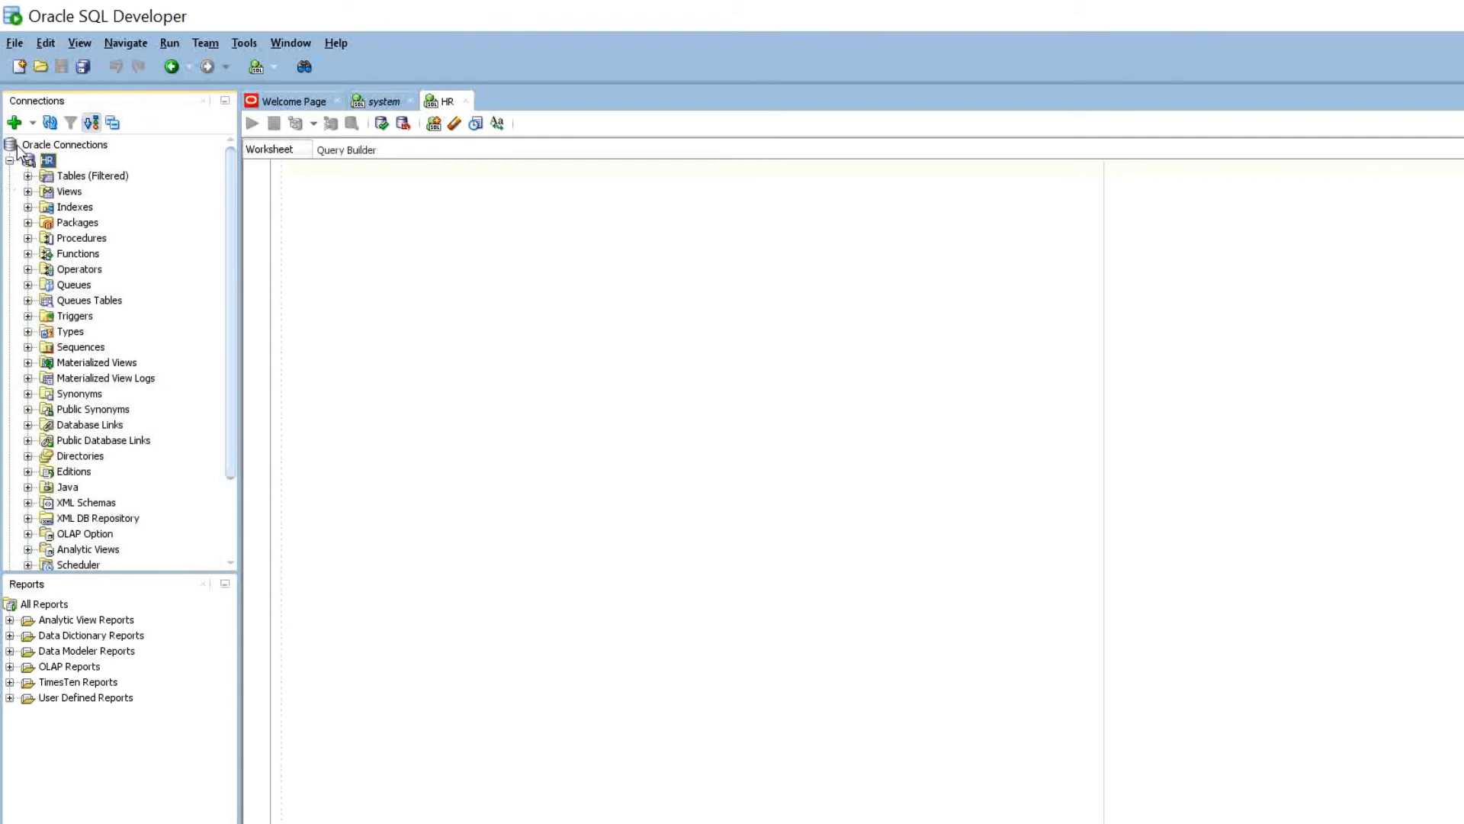
click(27, 176)
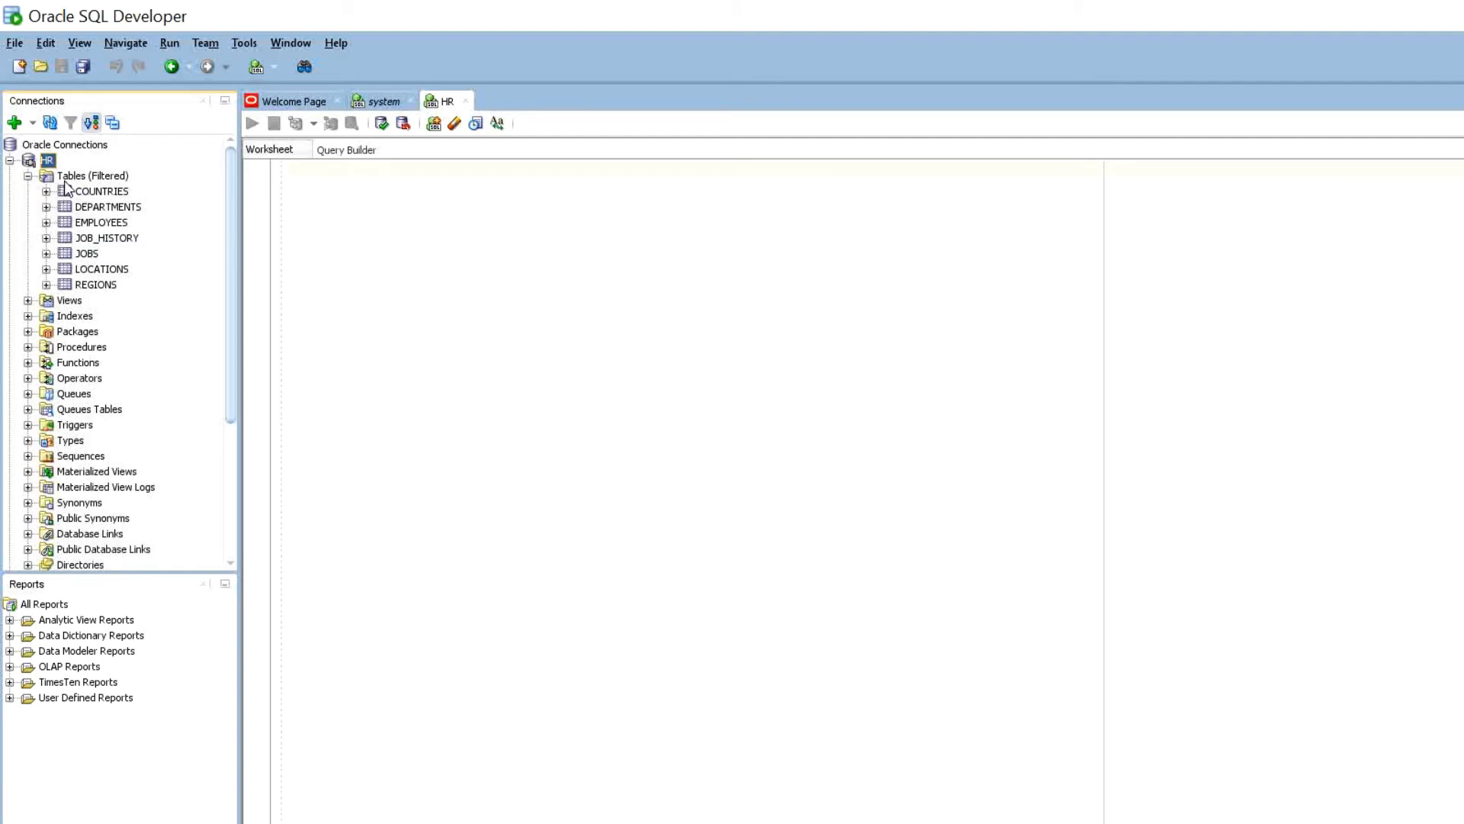
right_click(67, 188)
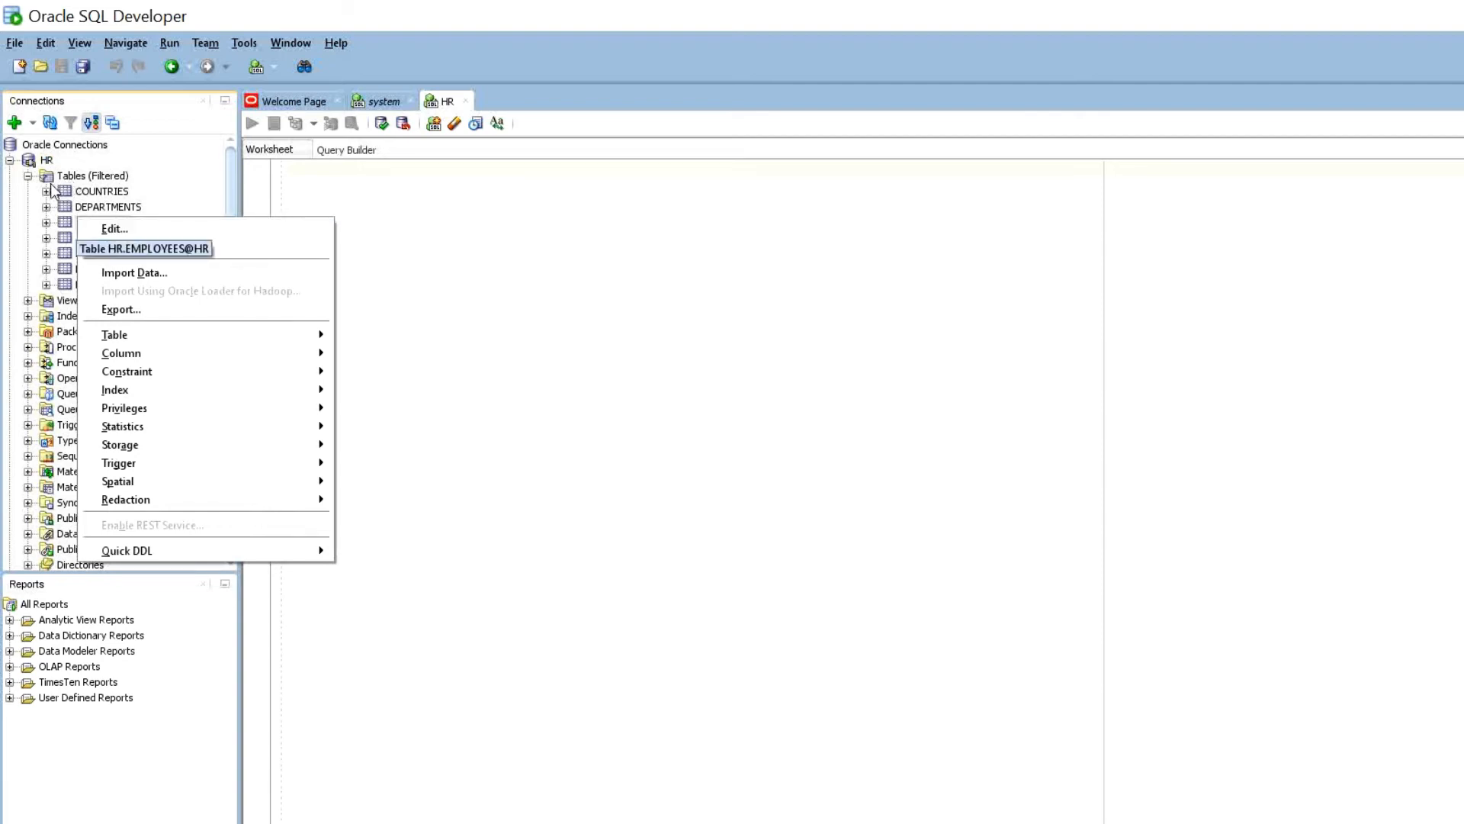
click(39, 189)
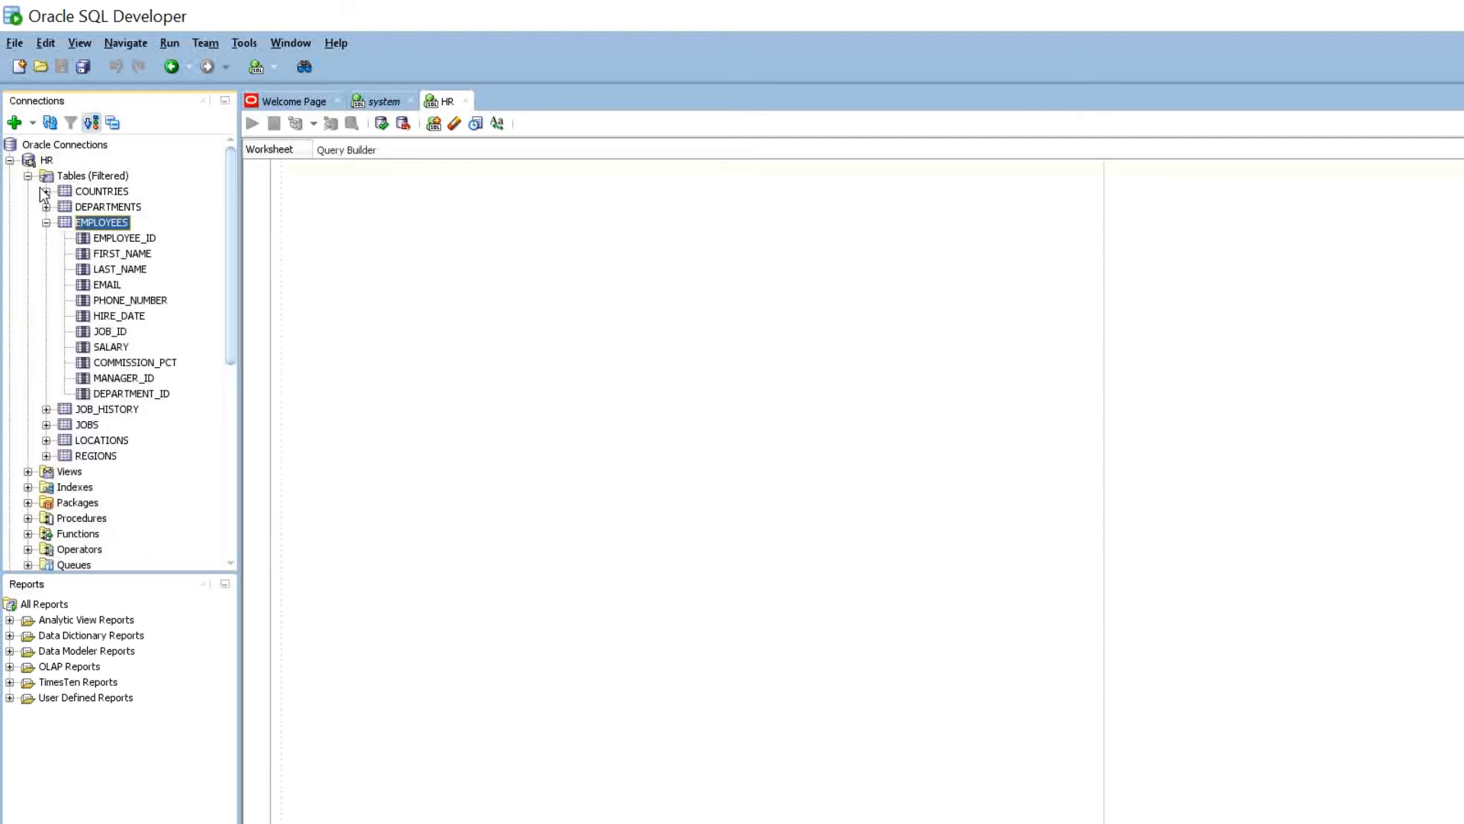
click(344, 162)
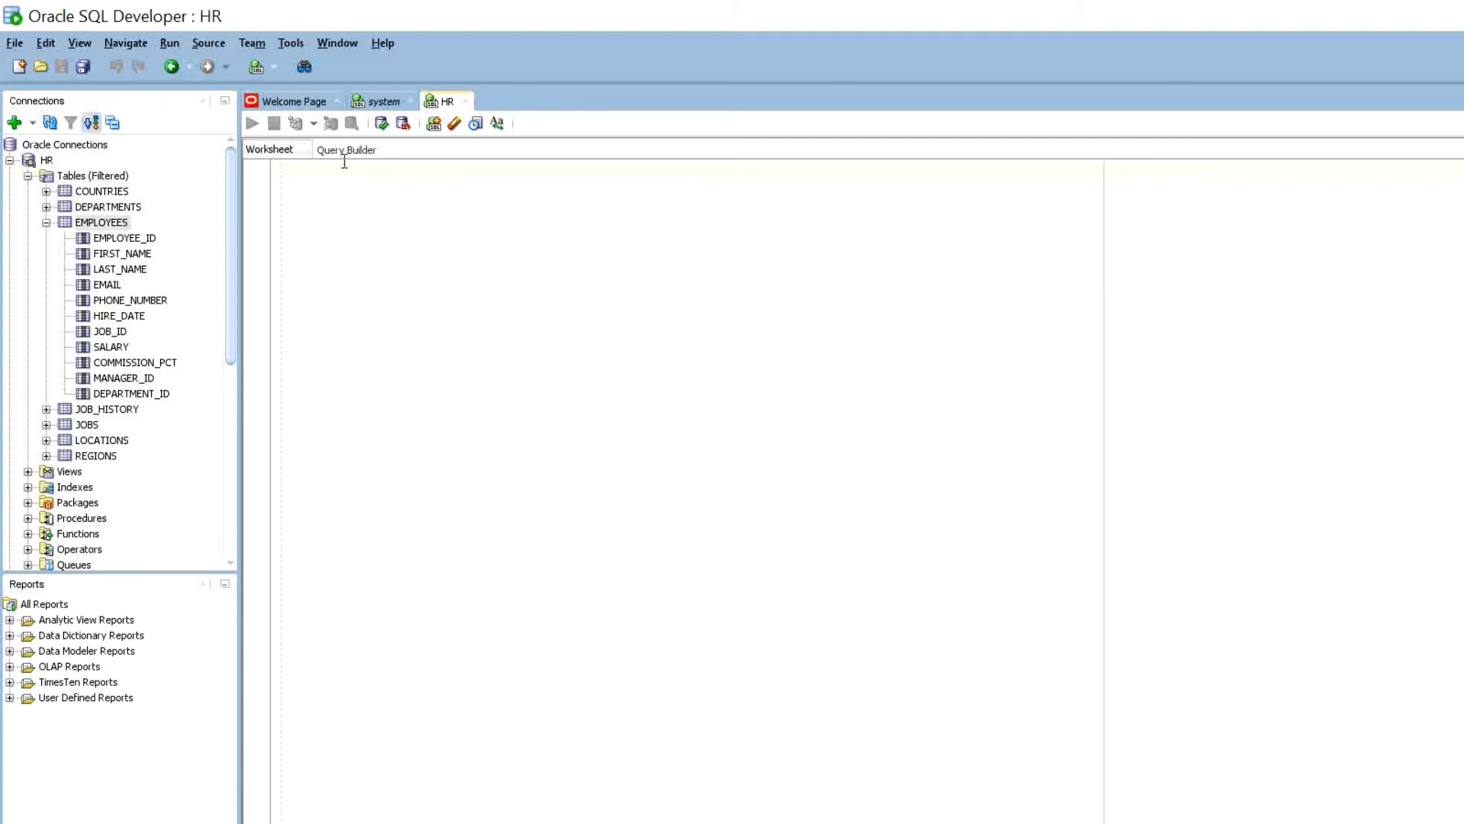
text(s)
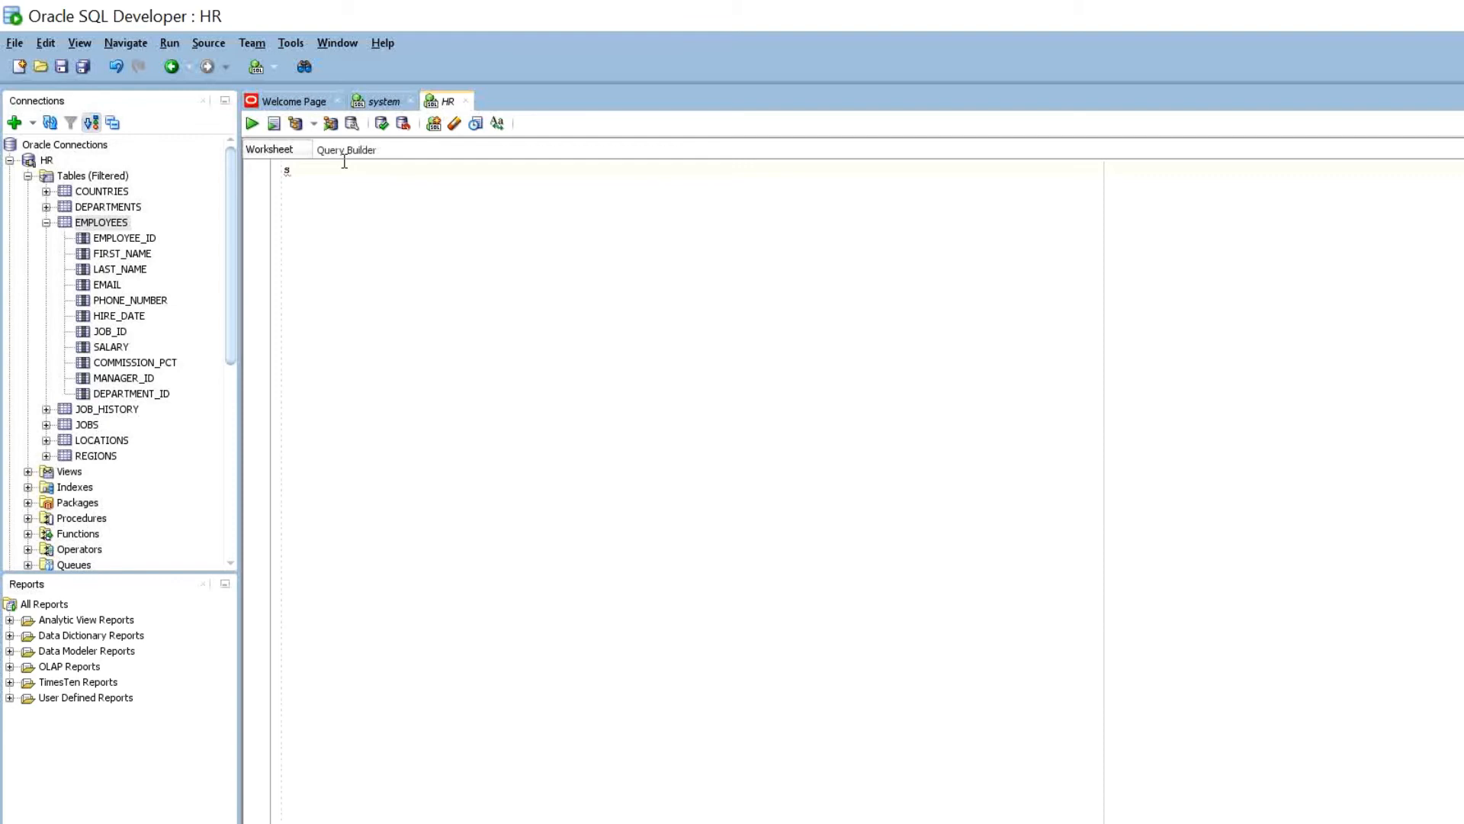
text(elect * from)
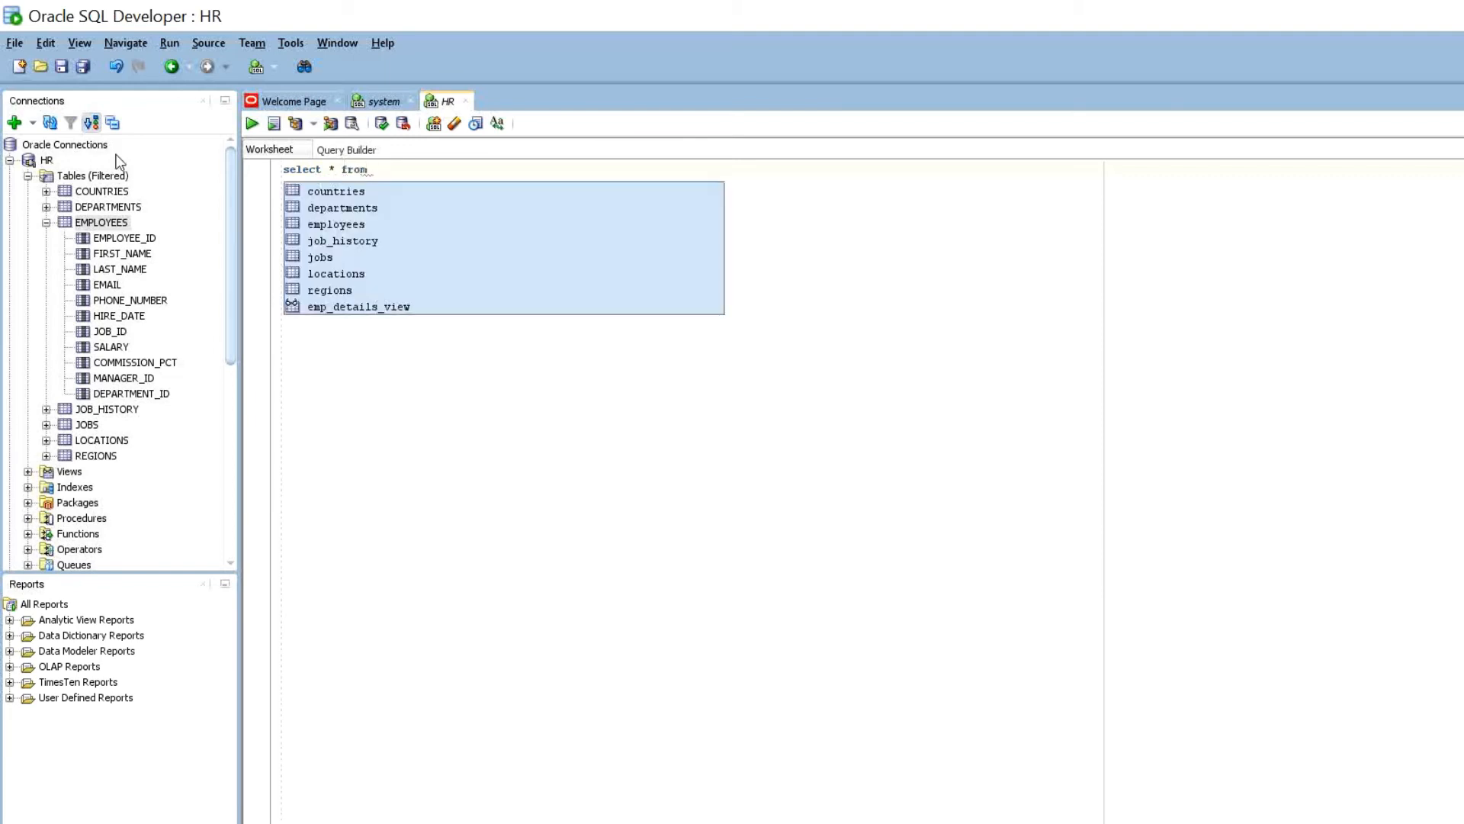
- Complete the query as 'select * from employees;' and run it as a script
double_click(105, 221)
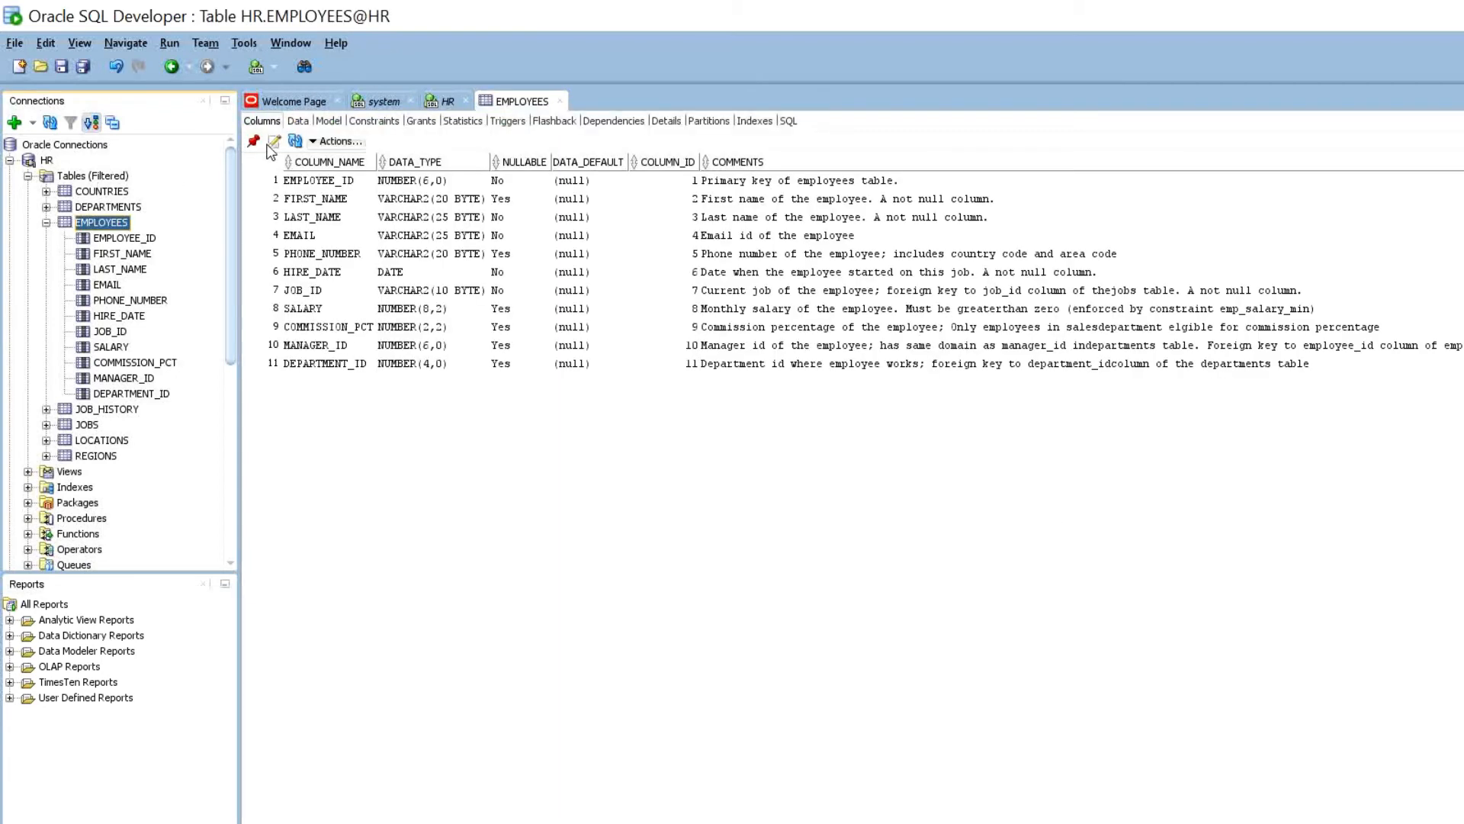
click(446, 102)
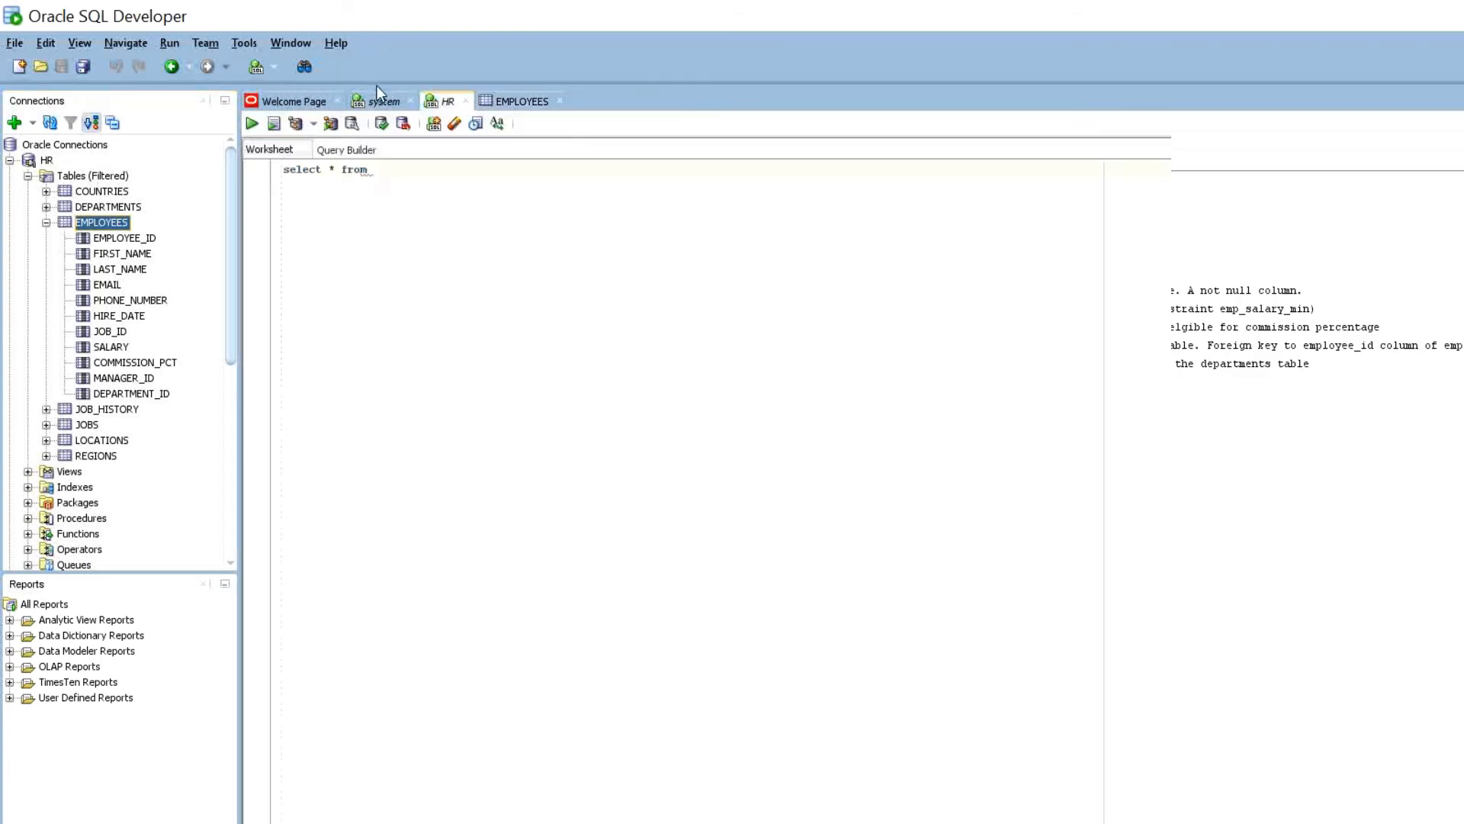
drag(102, 222, 406, 191)
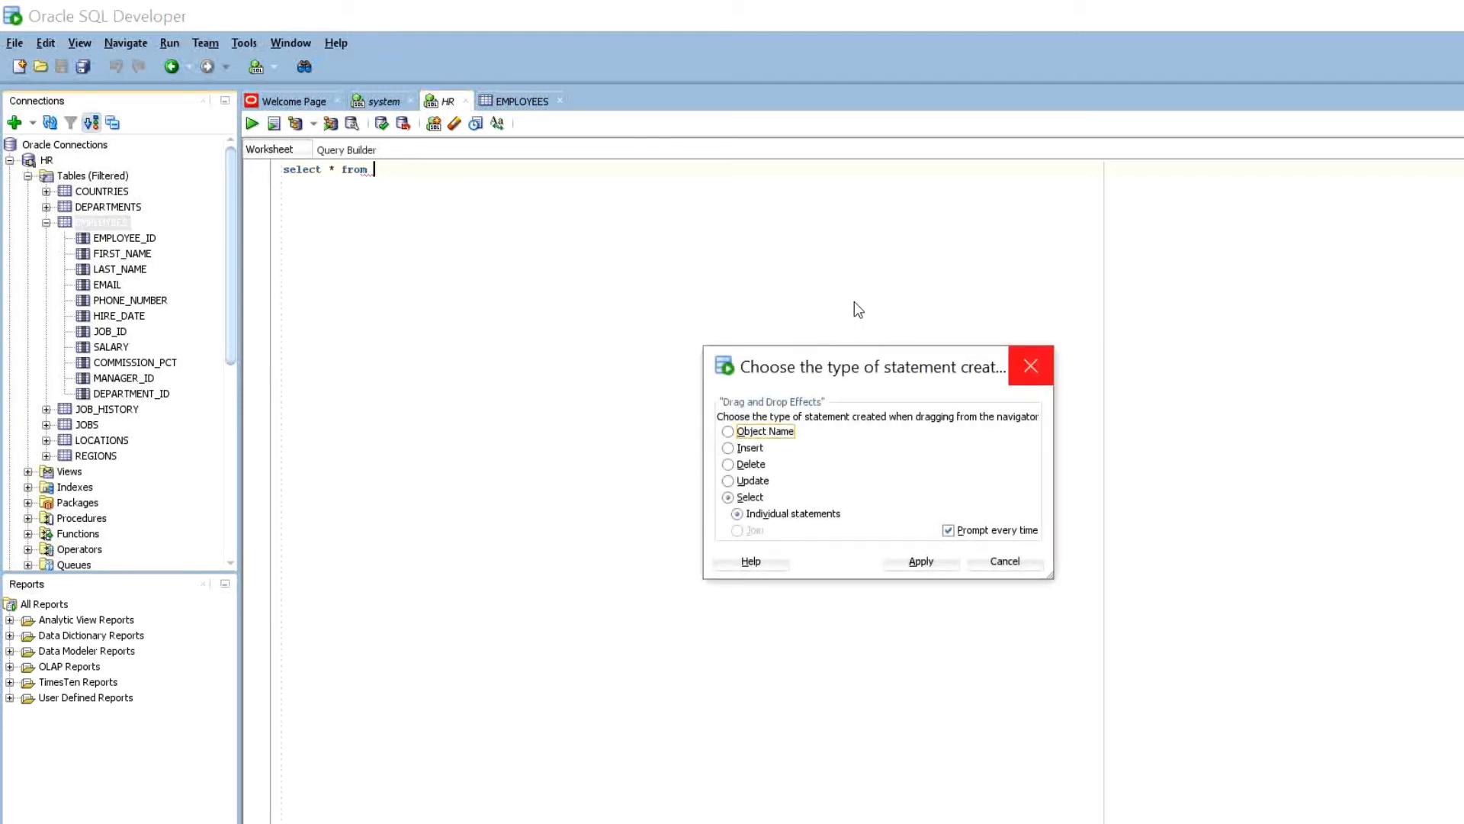
key(Escape)
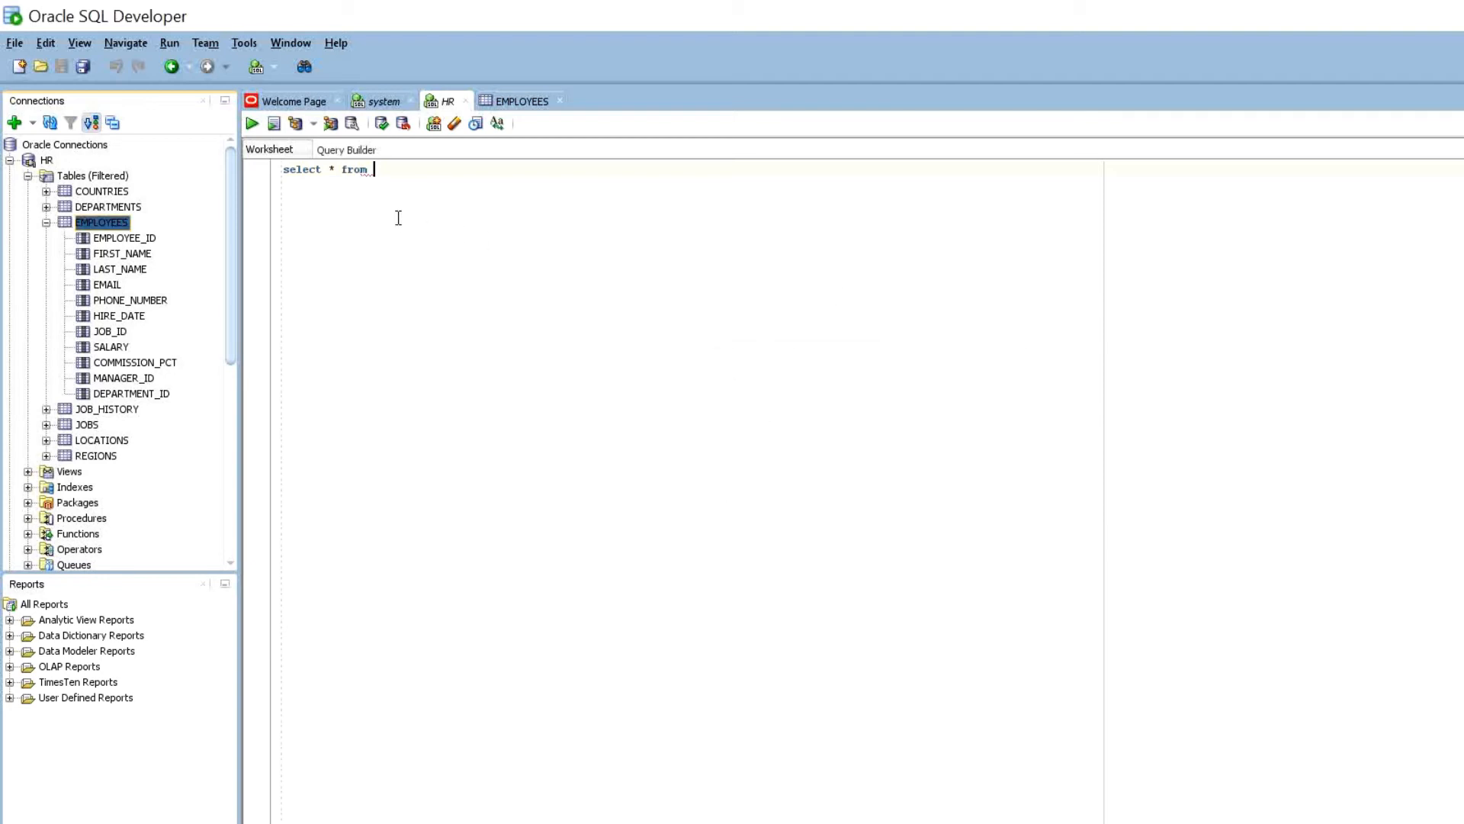
text(em)
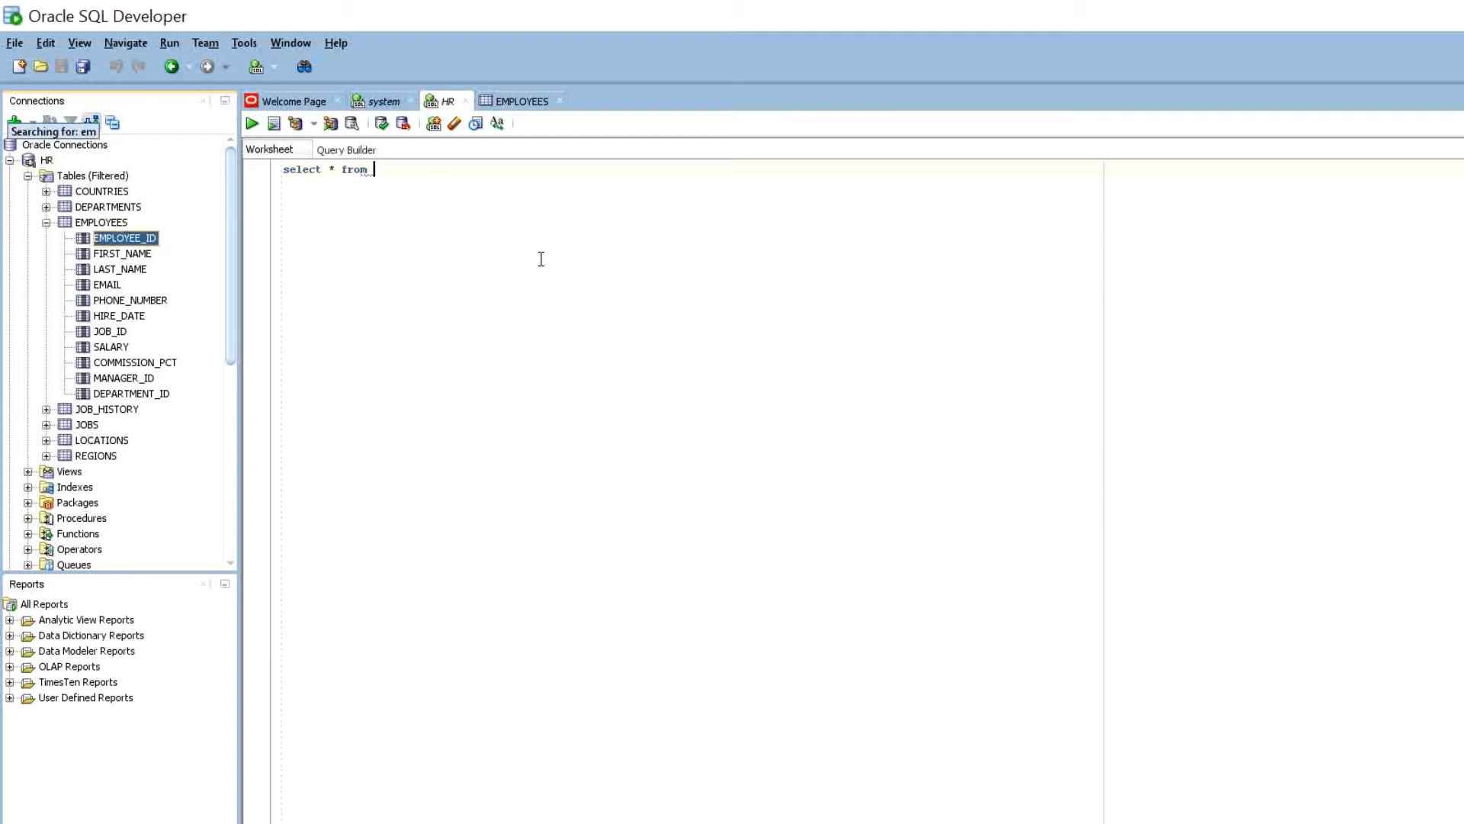
click(387, 165)
text(empl)
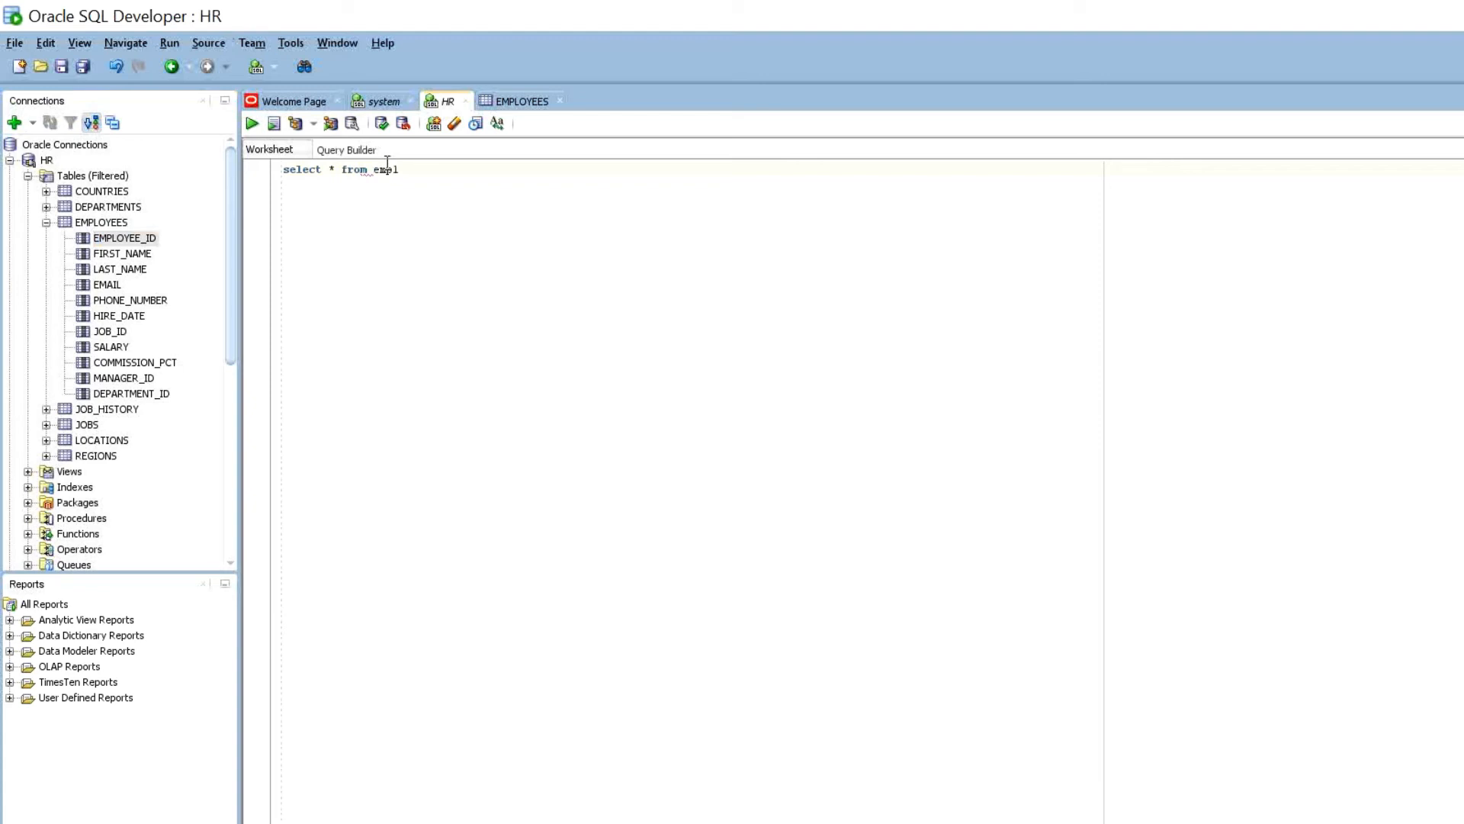
text(oyees)
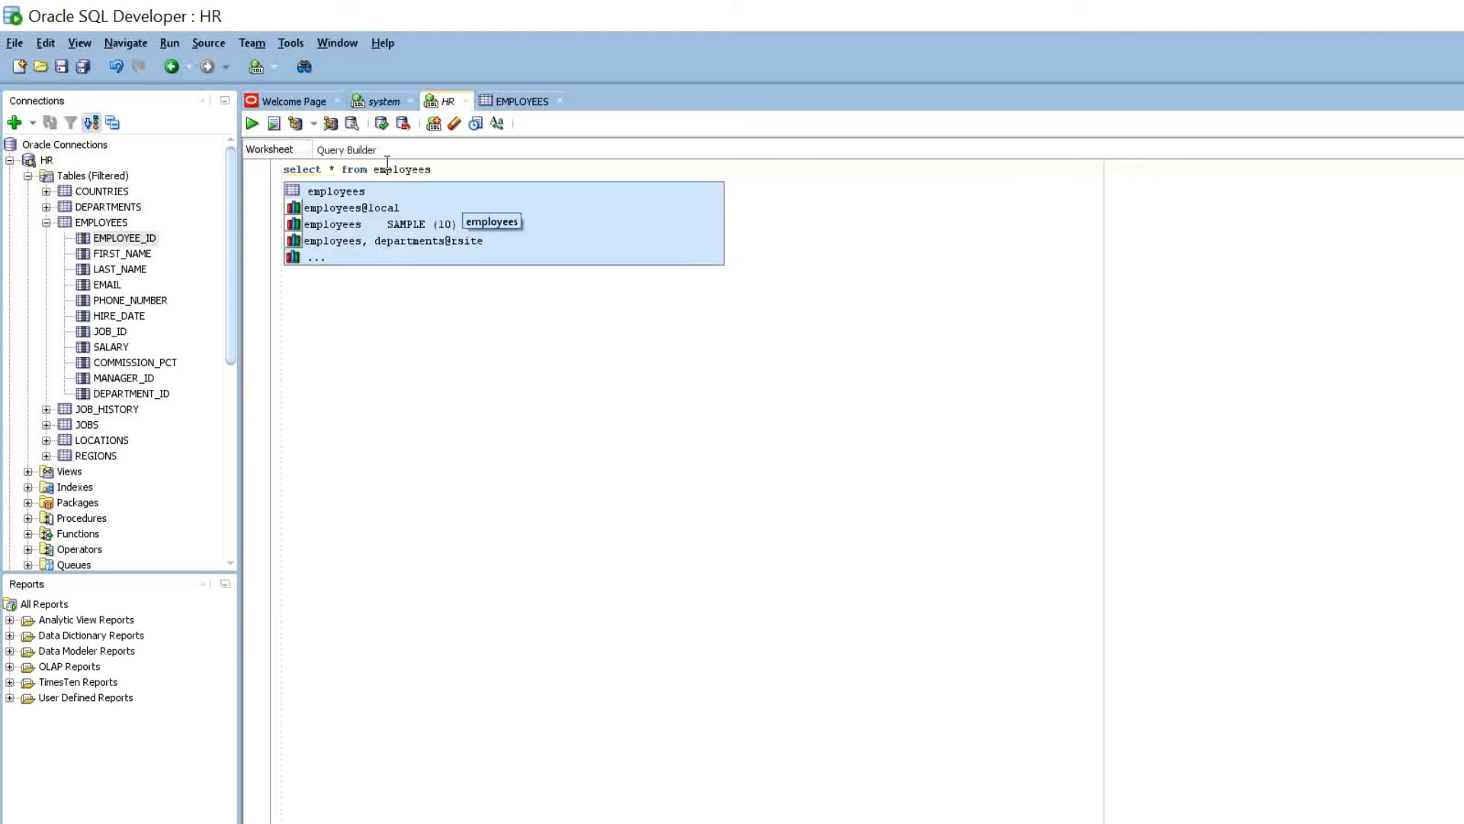
text(;)
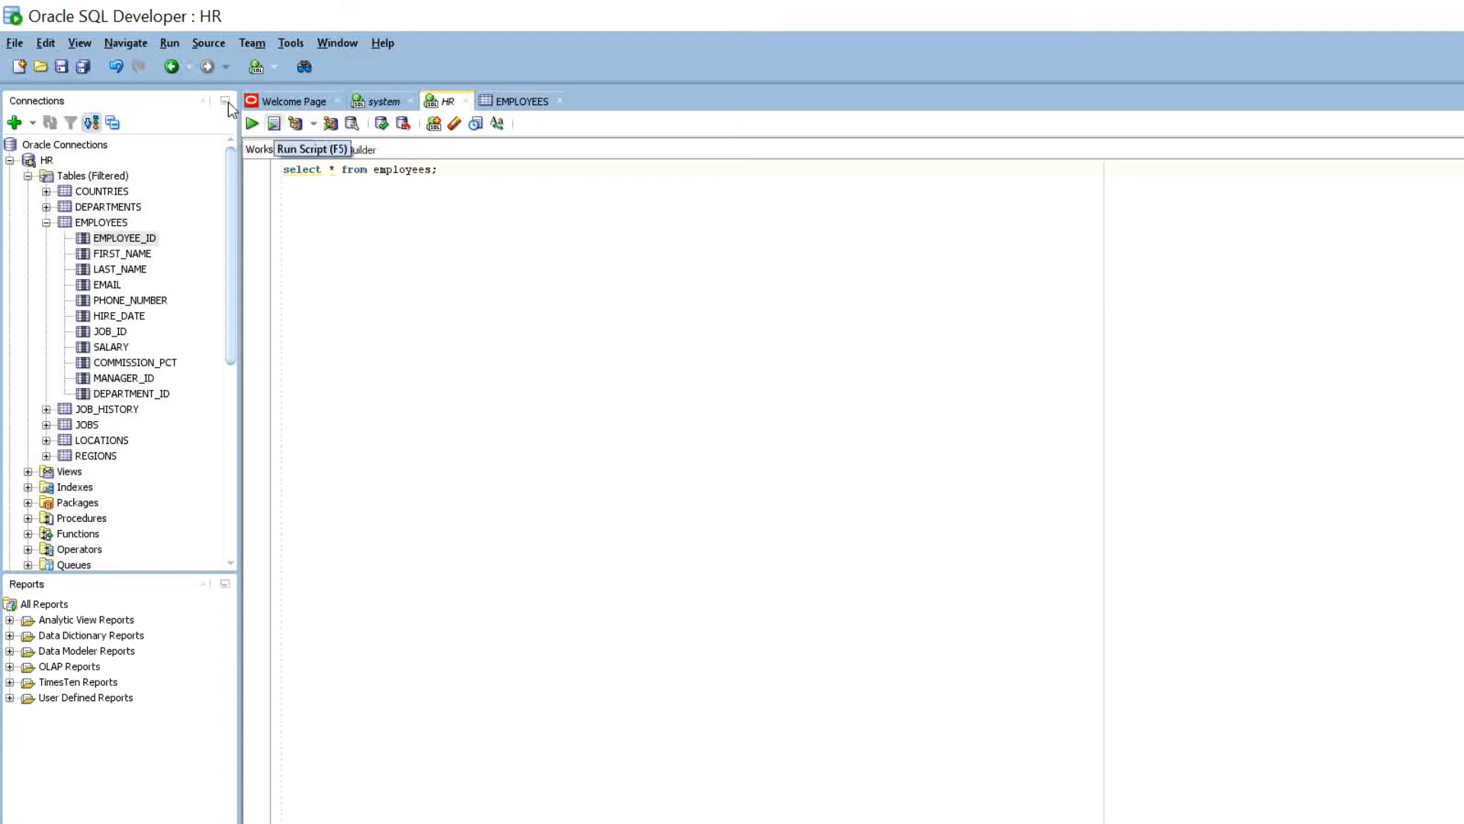
key(F5)
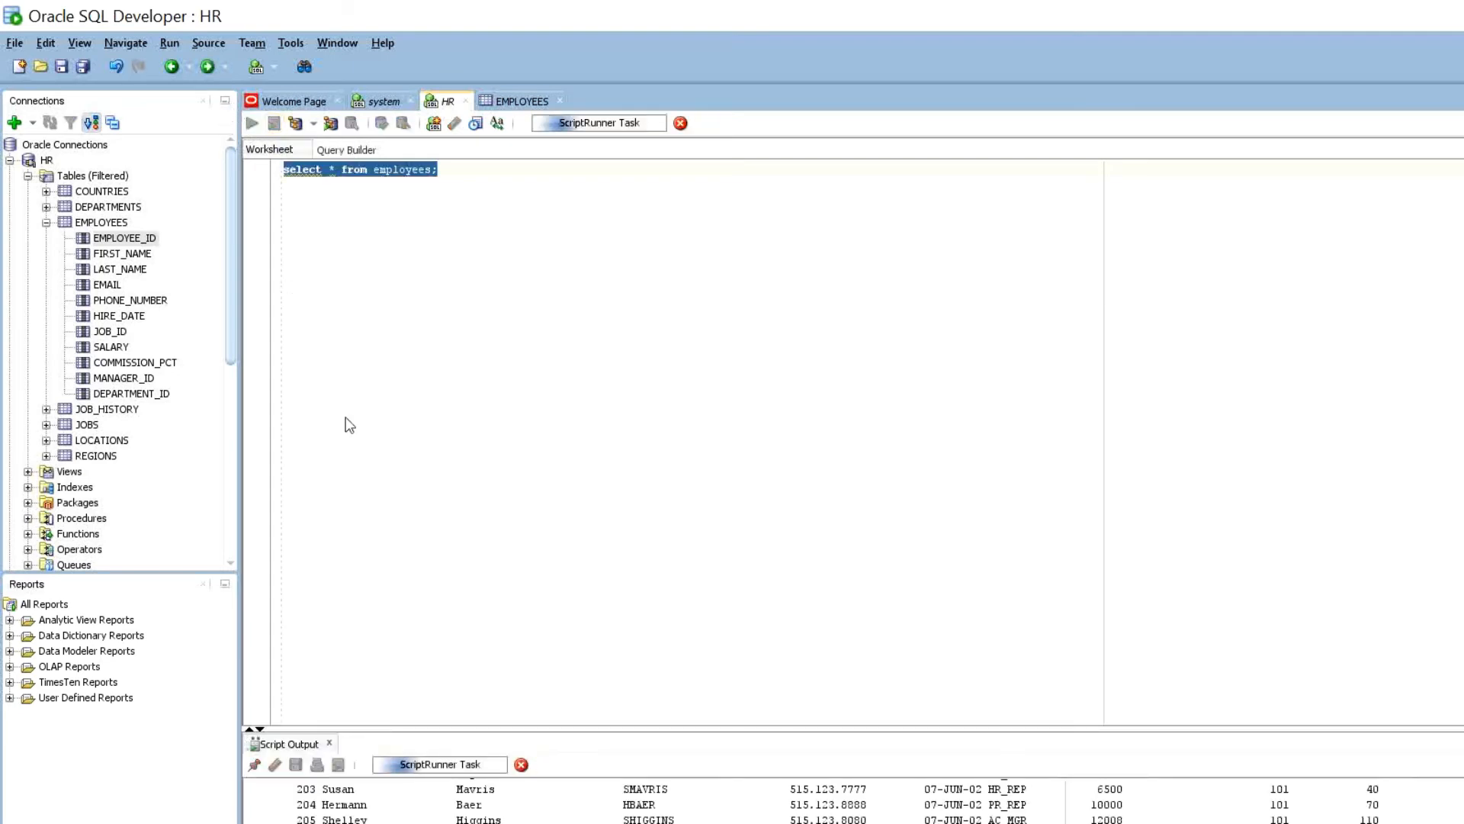
- Enlarge the output pane and run the employees query as a single statement
drag(521, 728, 510, 356)
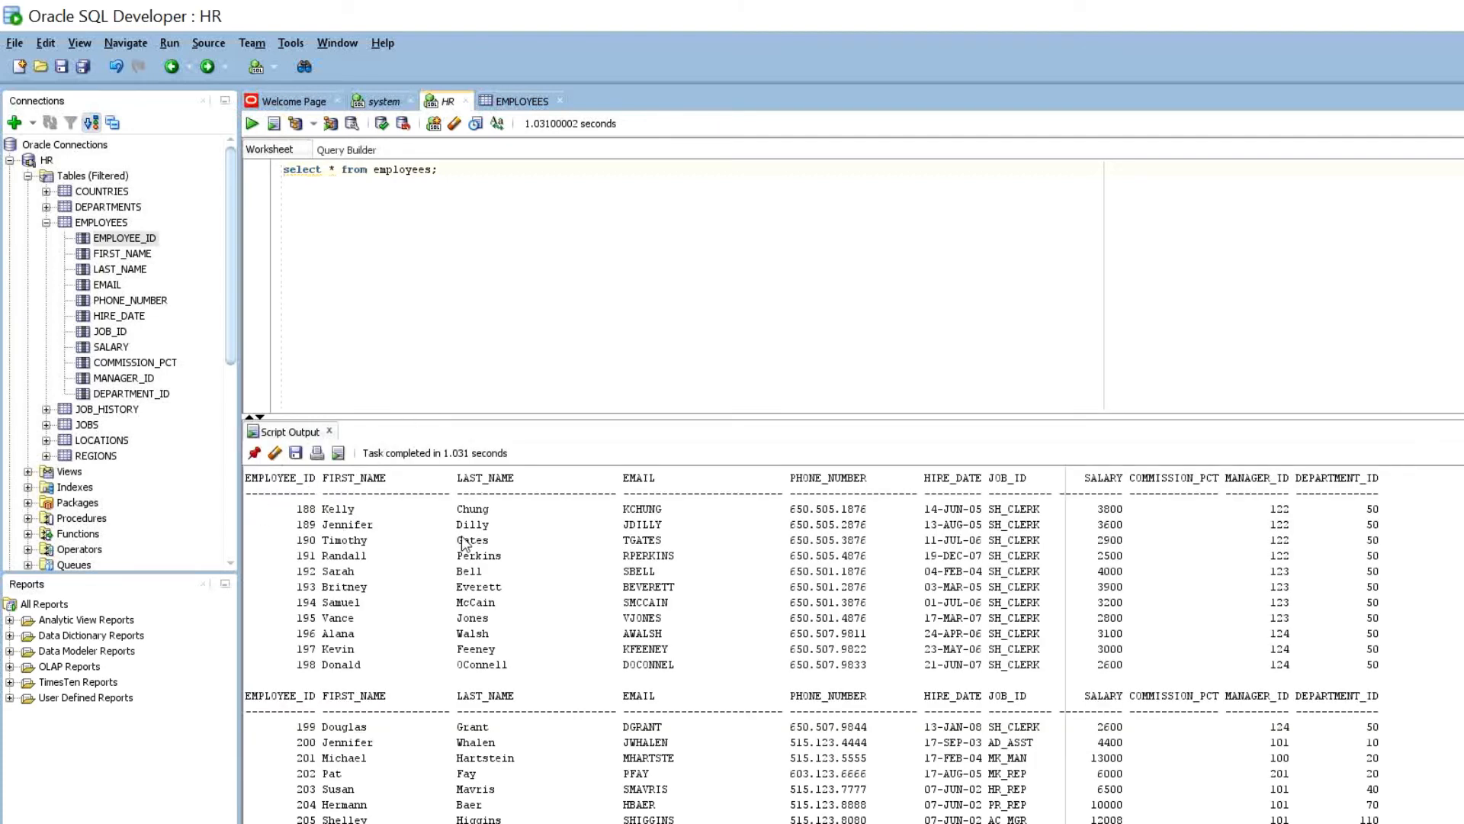
scroll(254, 515, up, 4)
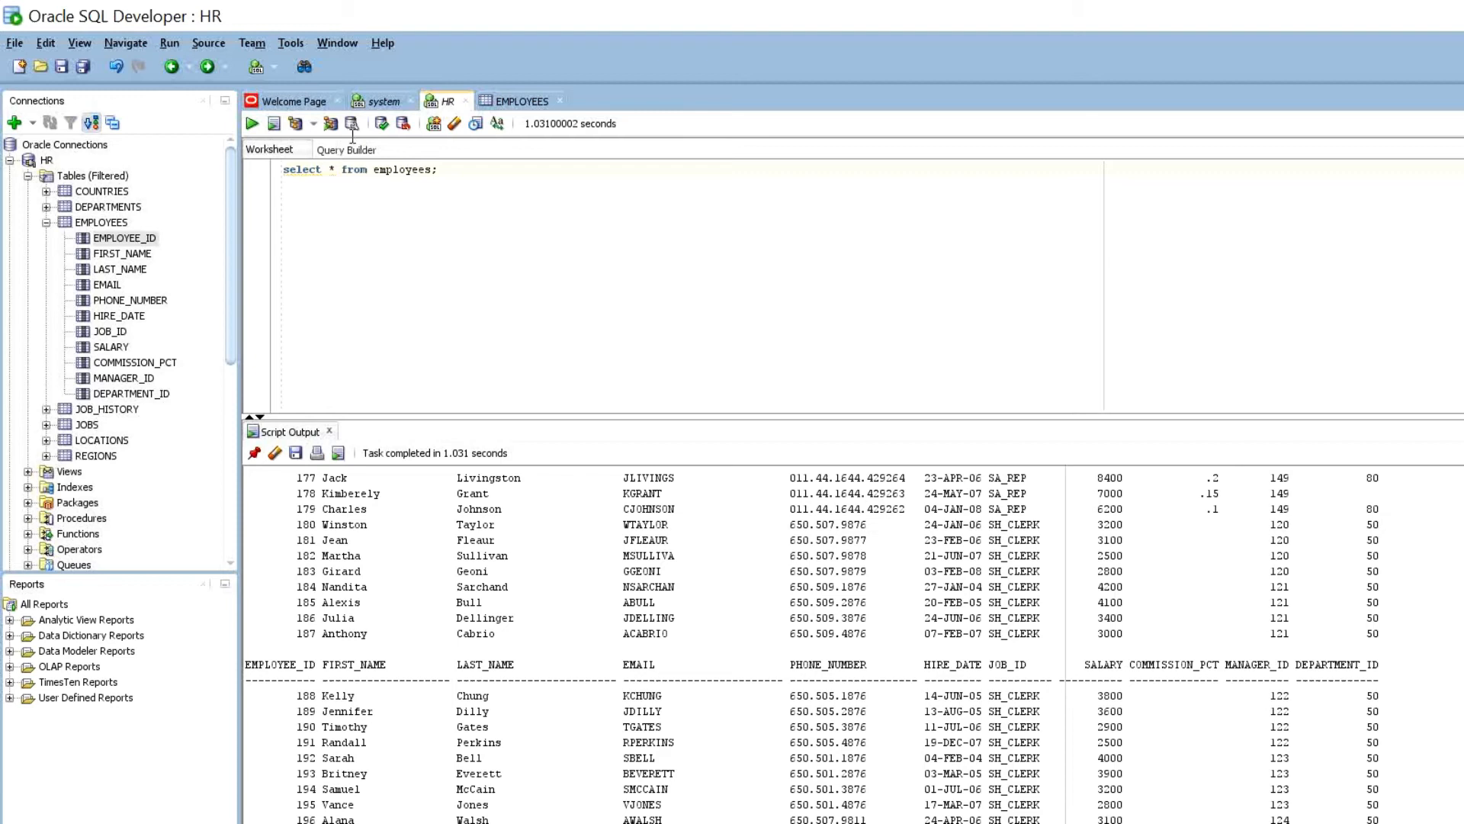
drag(438, 169, 235, 144)
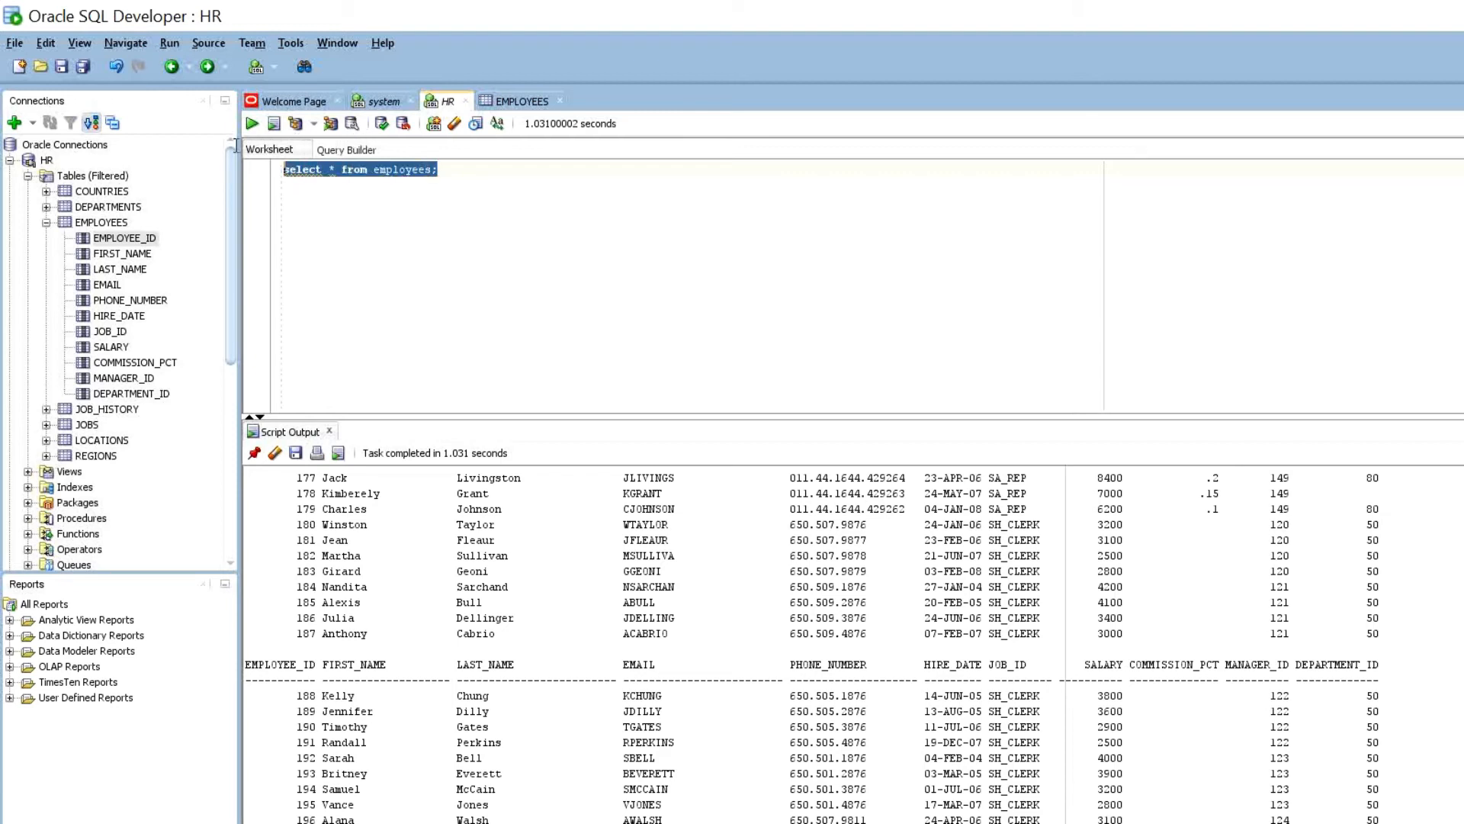
key(ctrl+Return)
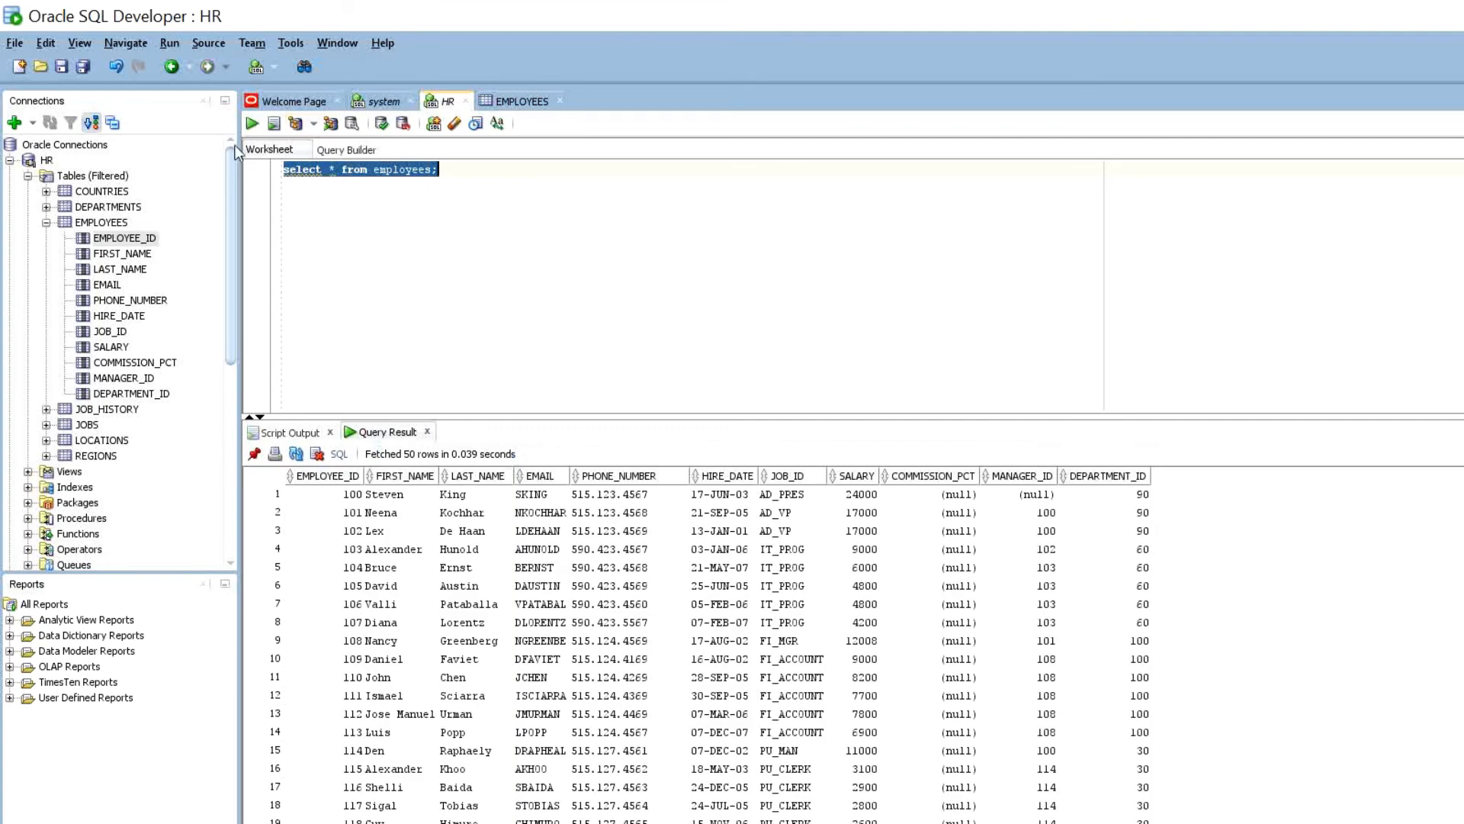
- Duplicate 'select * from employees;' so the worksheet holds four copies on separate lines
key(Right)
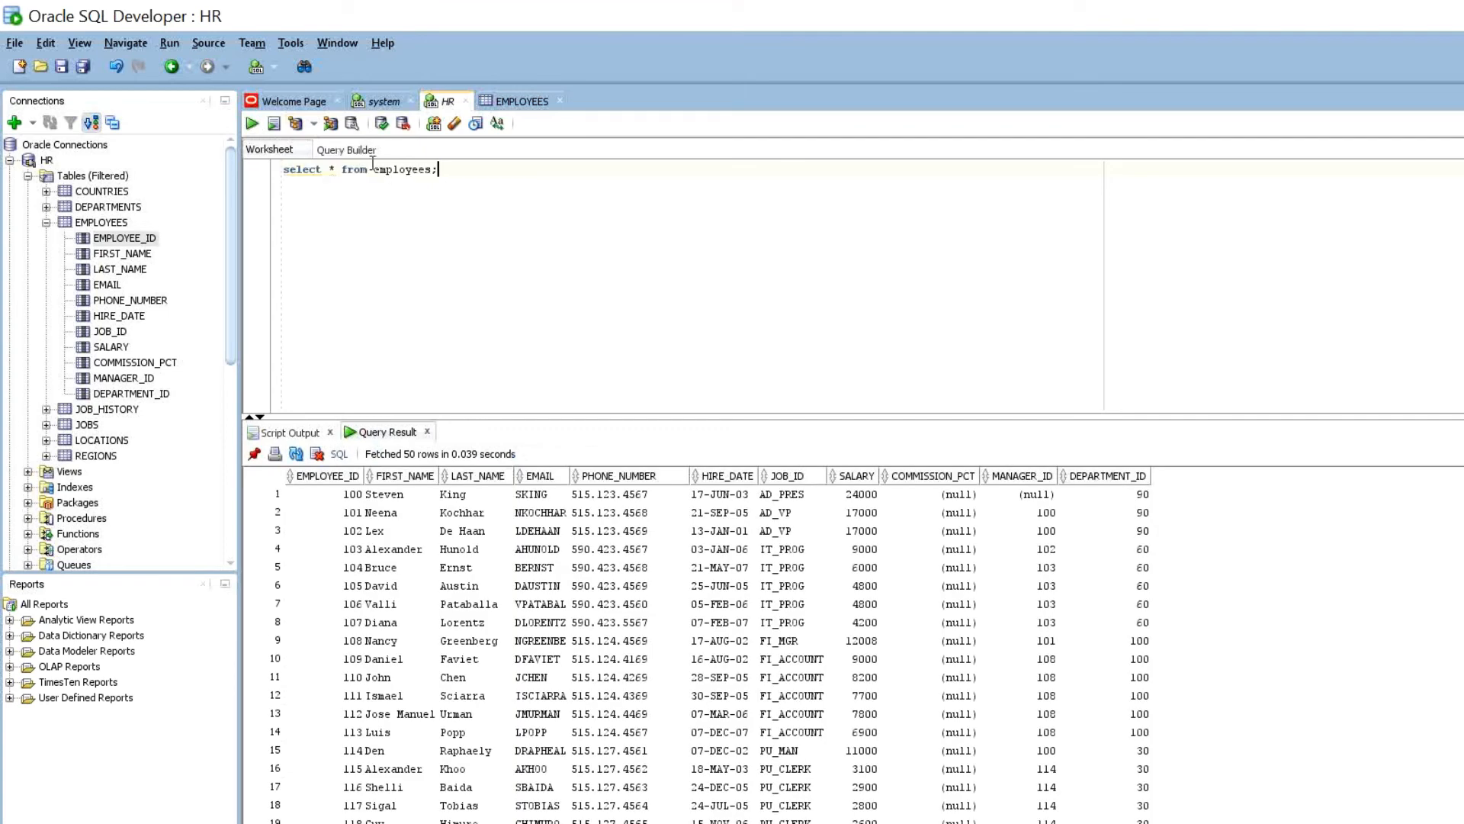
key(ctrl+a)
key(ctrl+c)
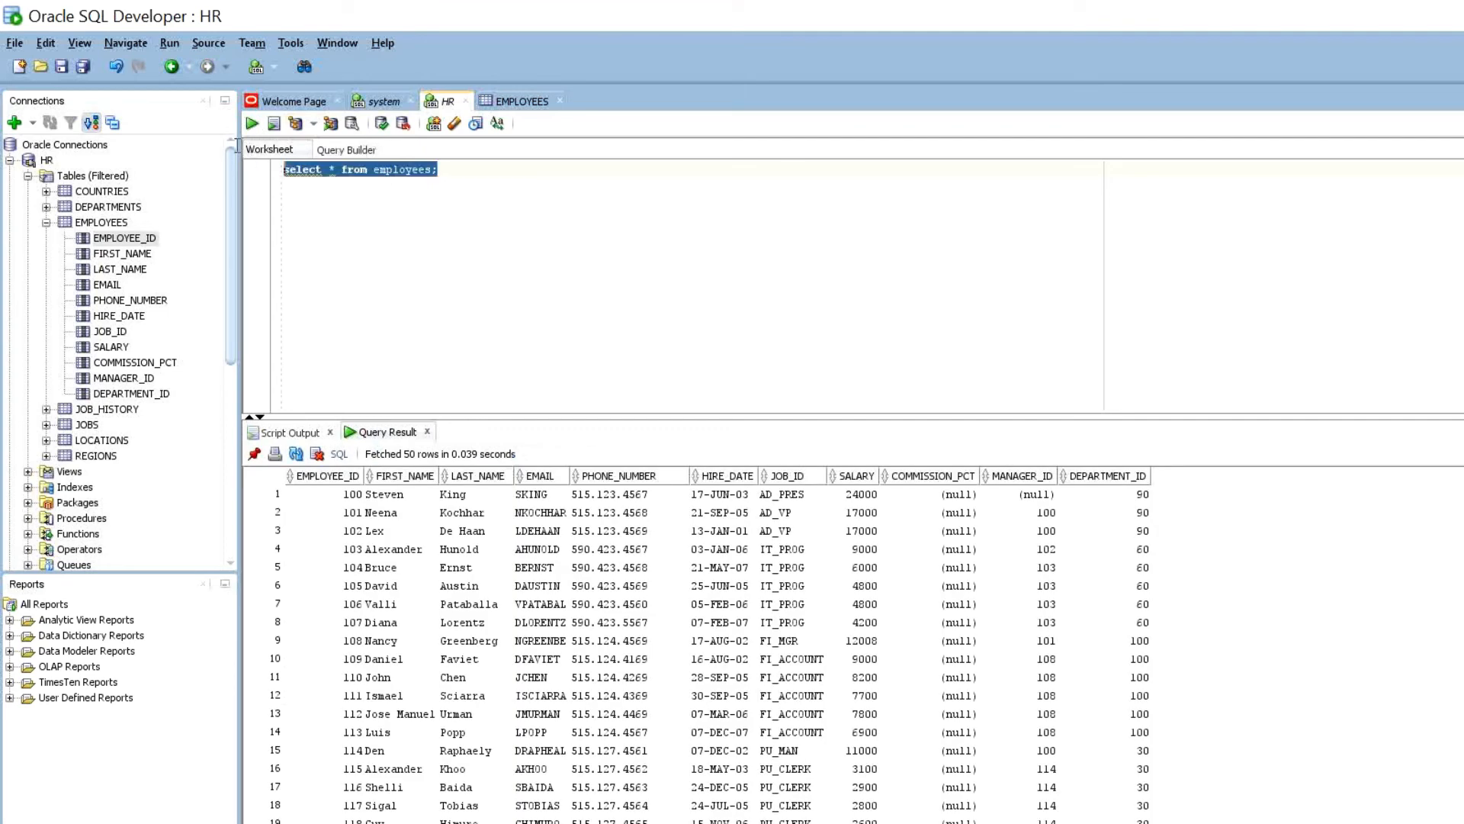
key(Right)
key(ctrl+v)
key(ctrl+Return)
key(ctrl+v)
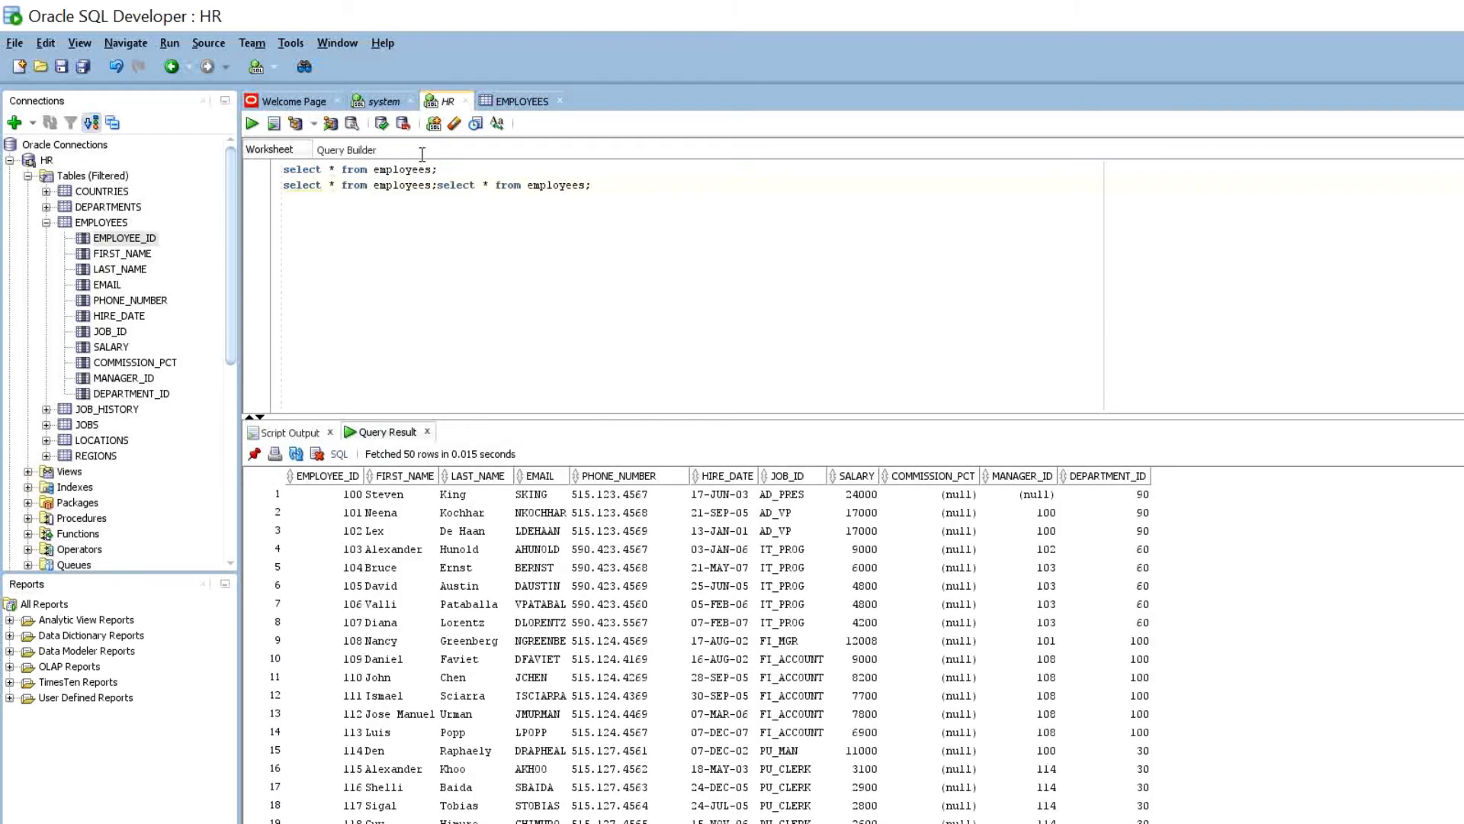
key(Left)
key(Left)
key(Left)
key(Left)
key(Left)
key(Left)
key(Left)
key(Left)
key(Left)
key(Left)
key(Left)
key(Left)
key(Left)
key(Left)
key(Left)
key(Left)
key(Left)
key(Left)
key(Left)
key(Left)
key(Return)
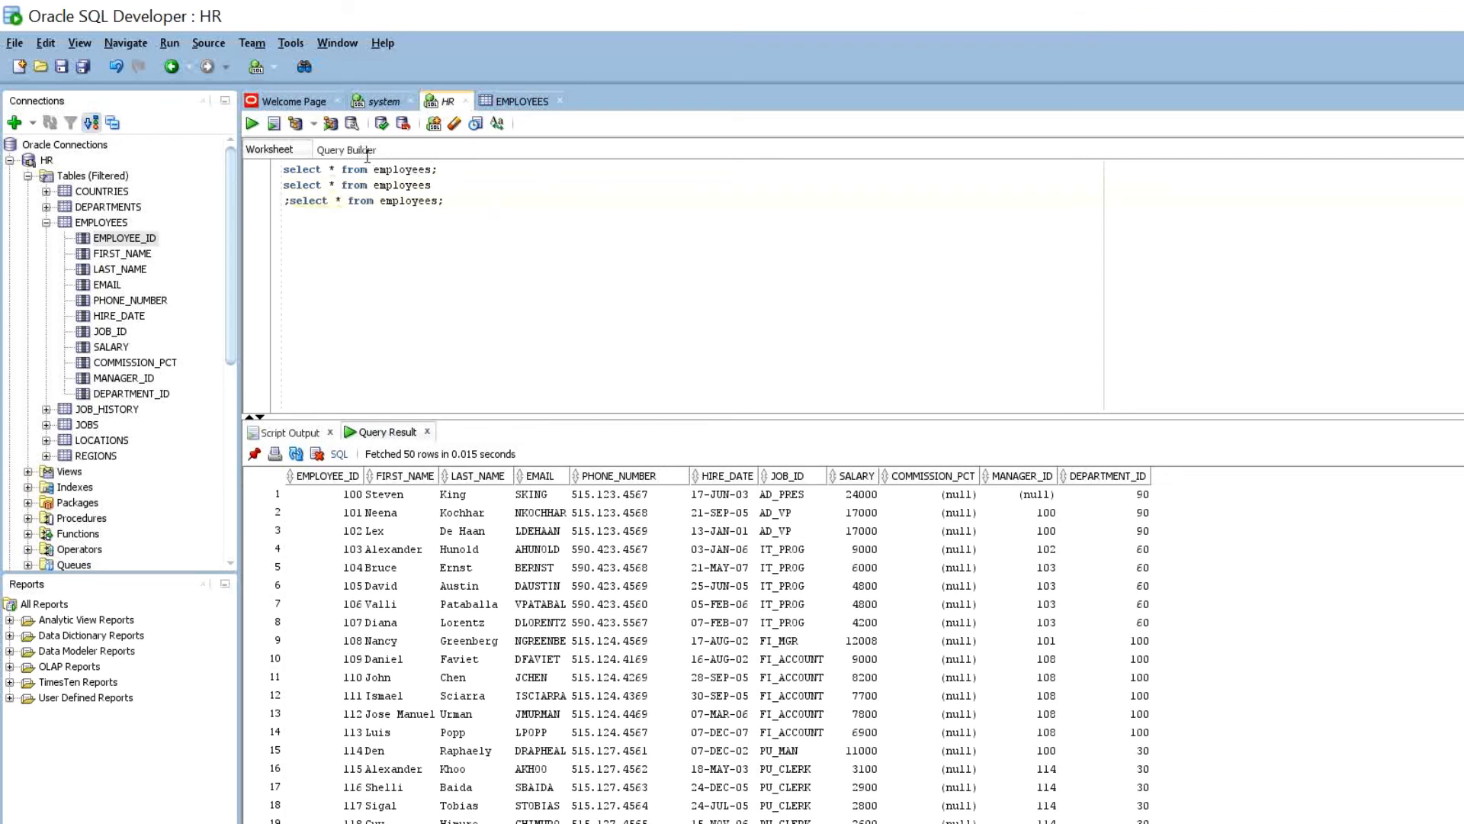
key(BackSpace)
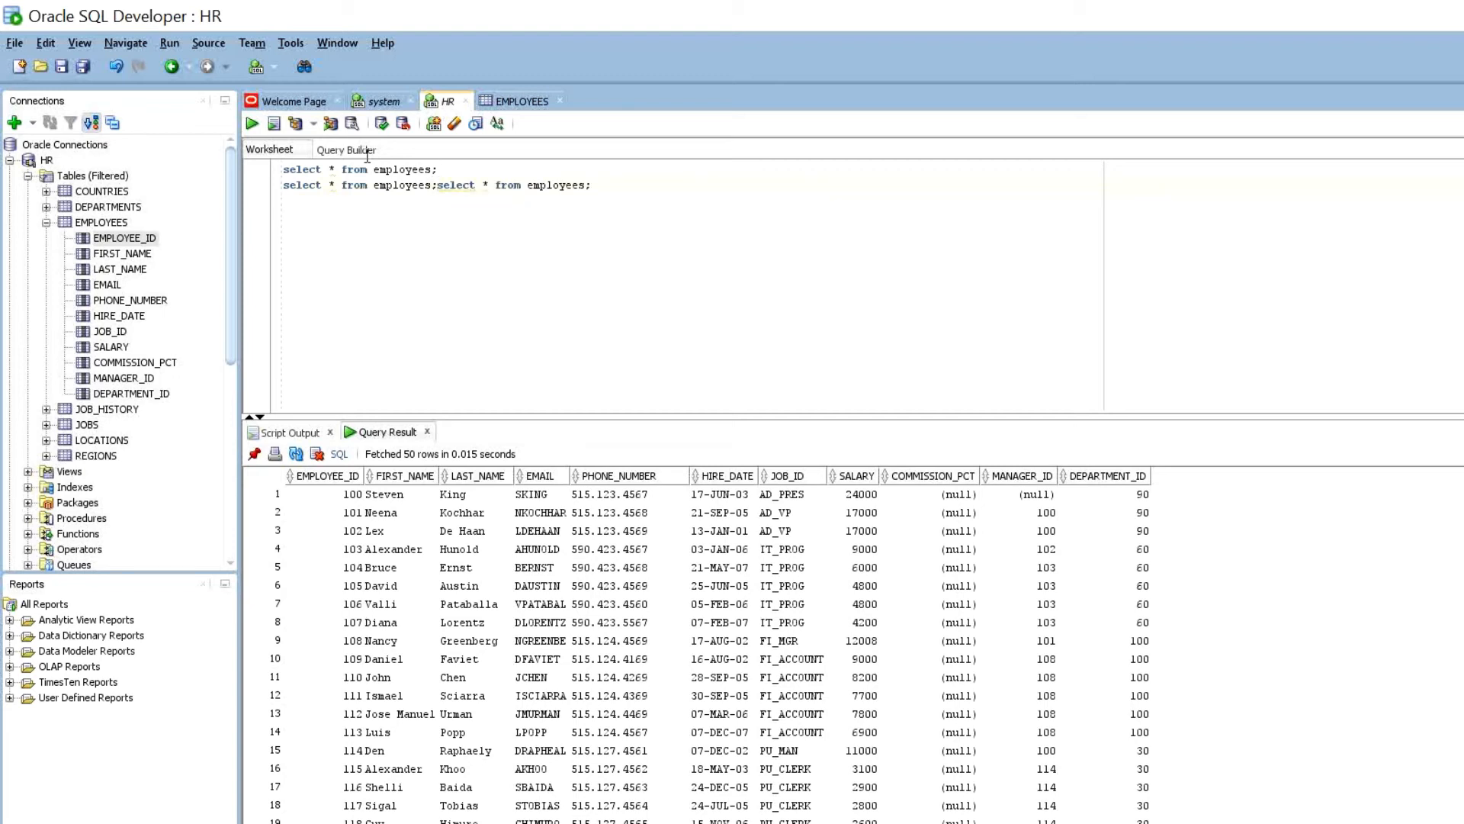
key(Return)
key(End)
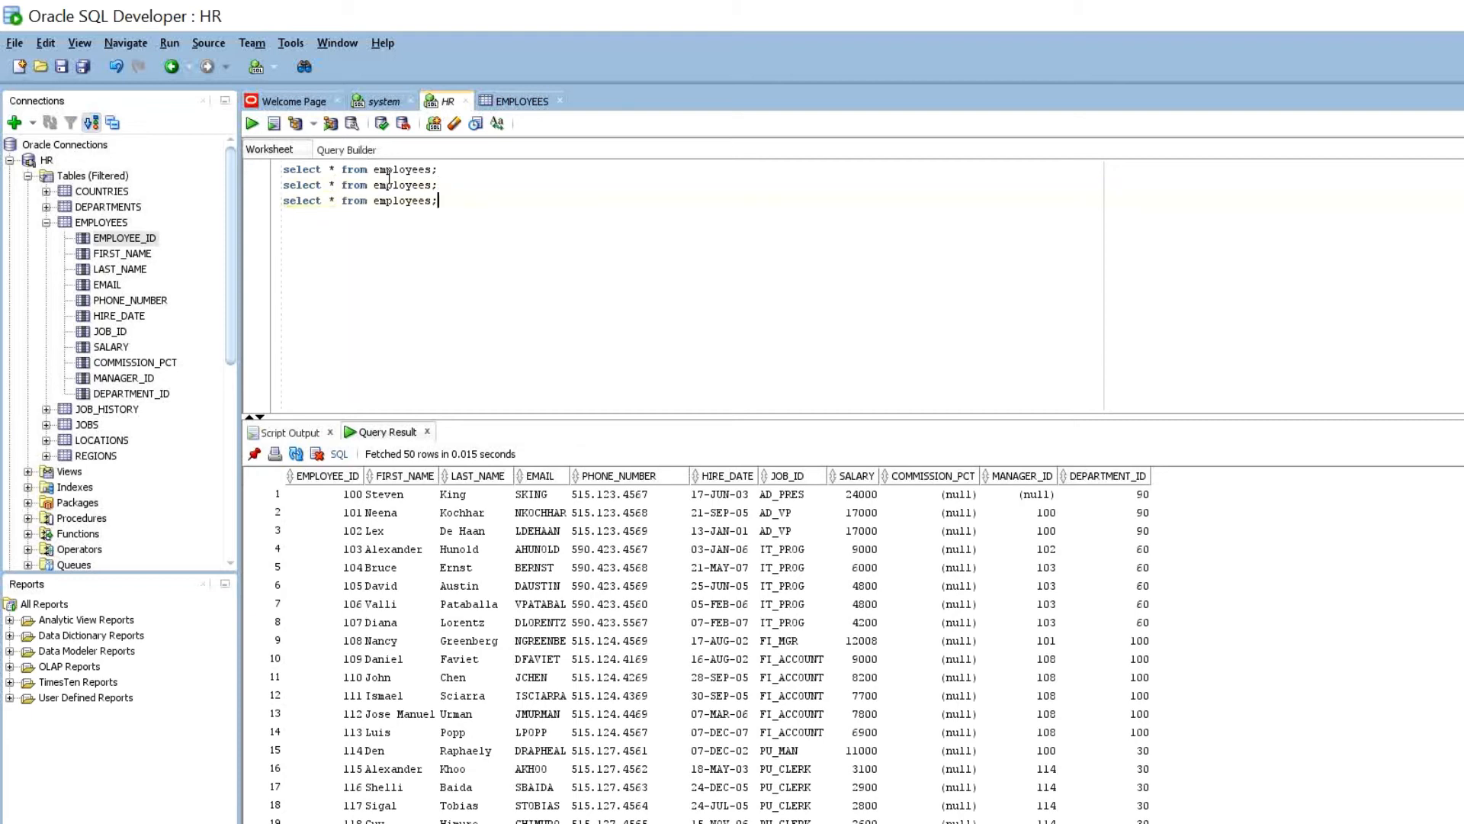
key(ctrl+v)
- Run all four employees queries as a script, twice
key(F5)
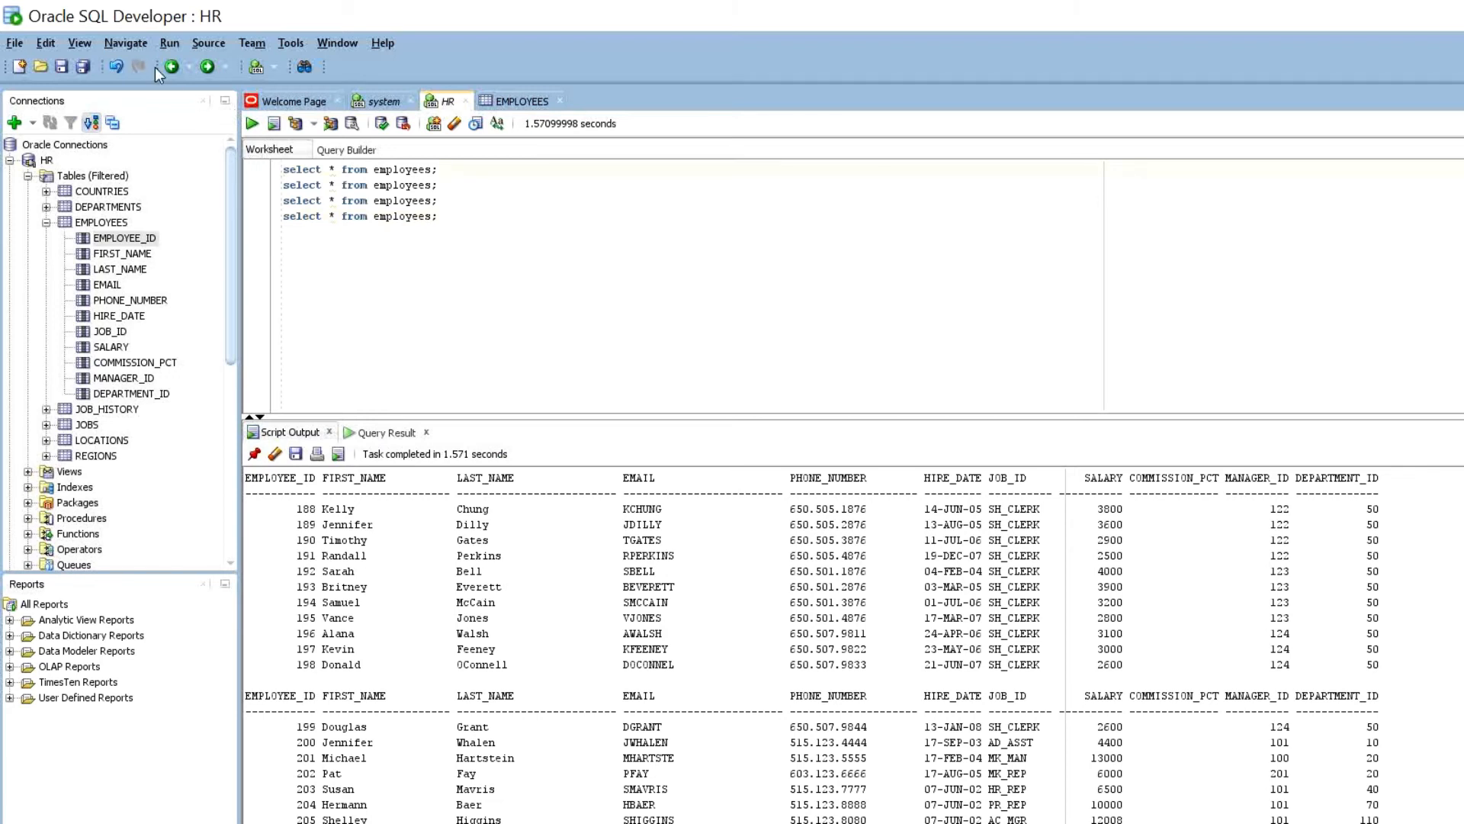
key(F5)
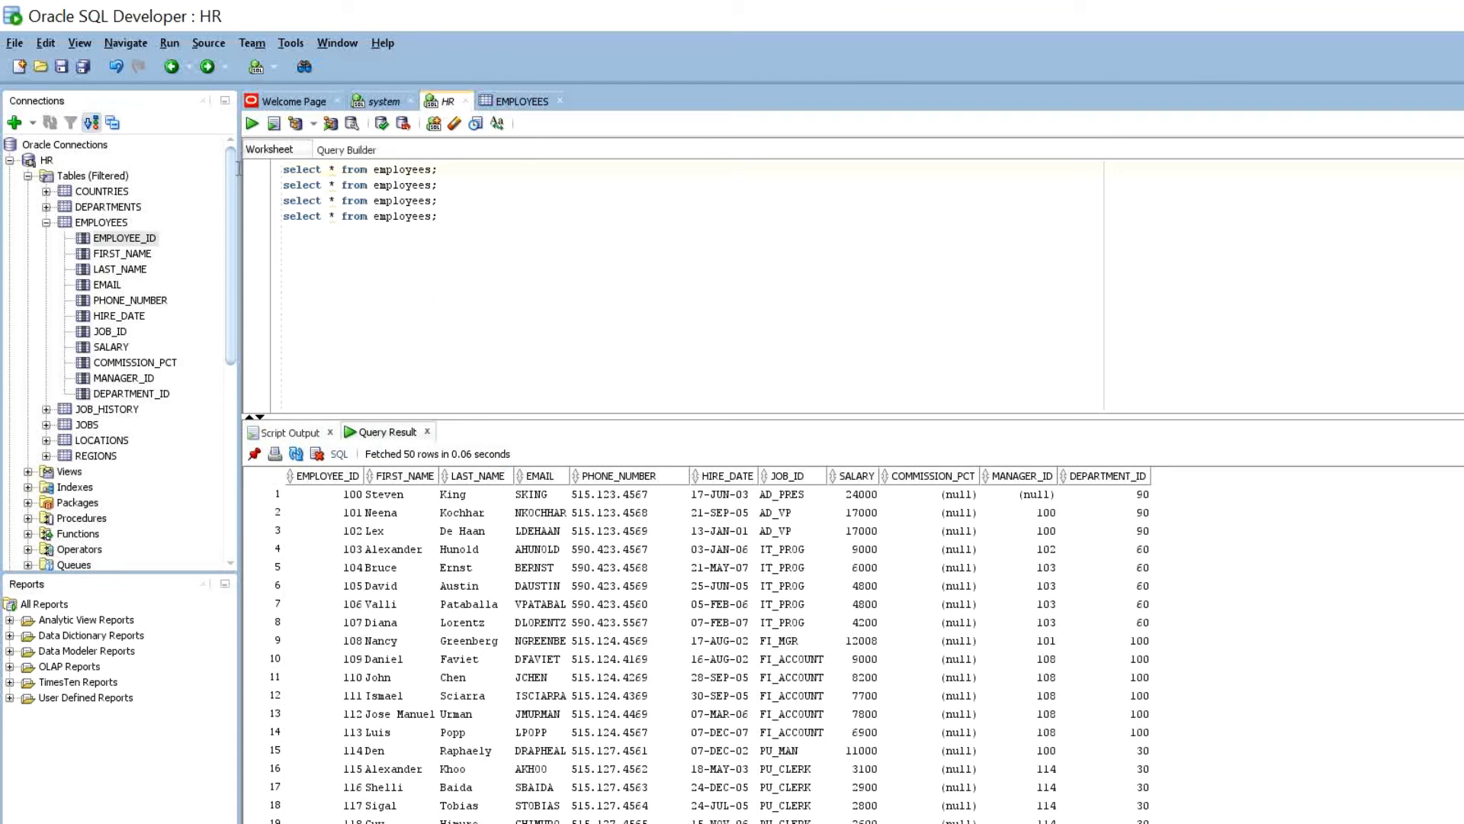
click(259, 204)
- Execute line 3's 'select * from employees;' alone with Ctrl+Enter, fetching 50 rows
key(ctrl+Return)
- Expand system > Other Users and open Edit User for HR
click(10, 160)
click(9, 175)
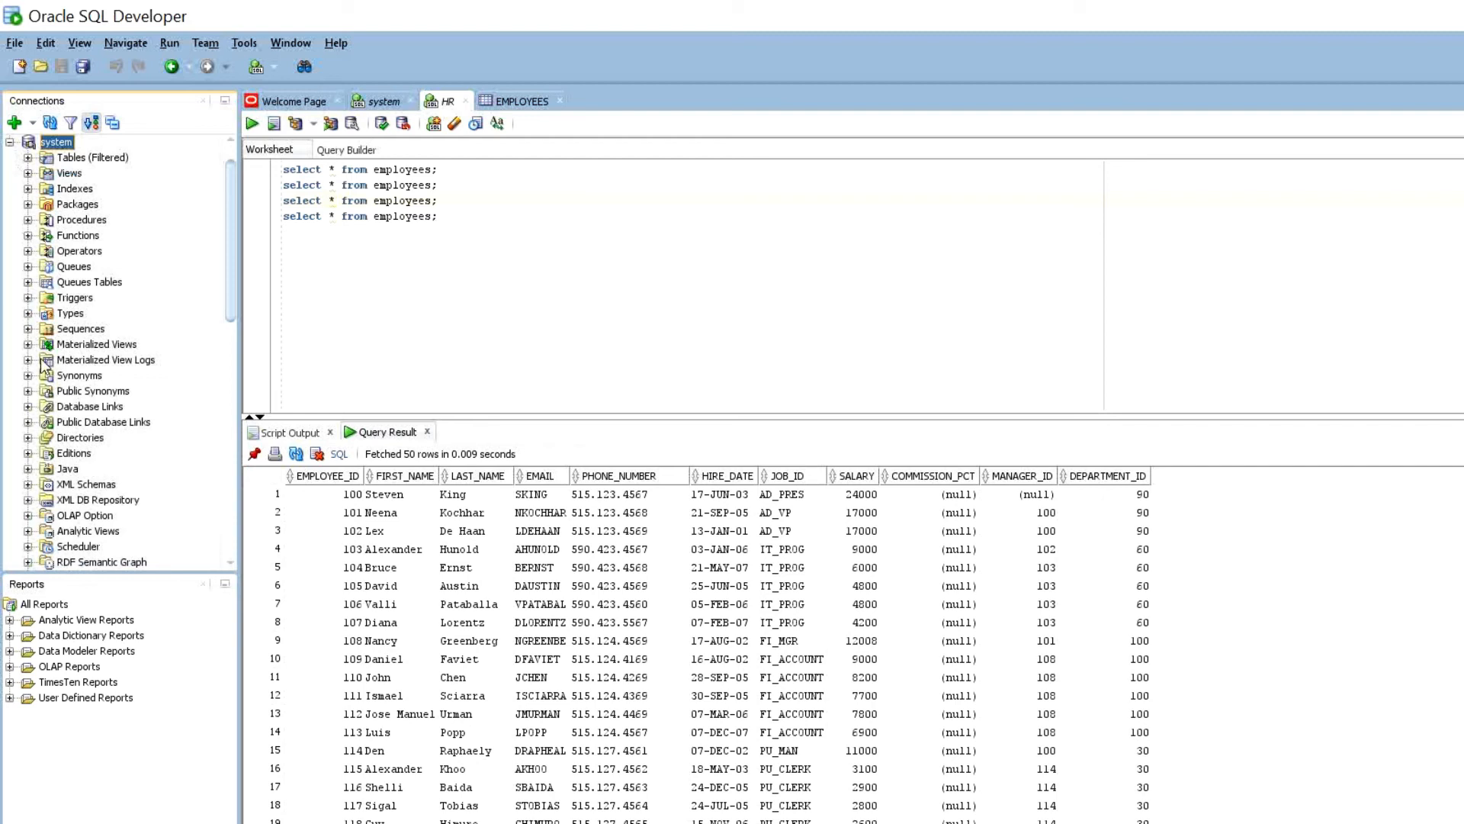
scroll(54, 305, down, 7)
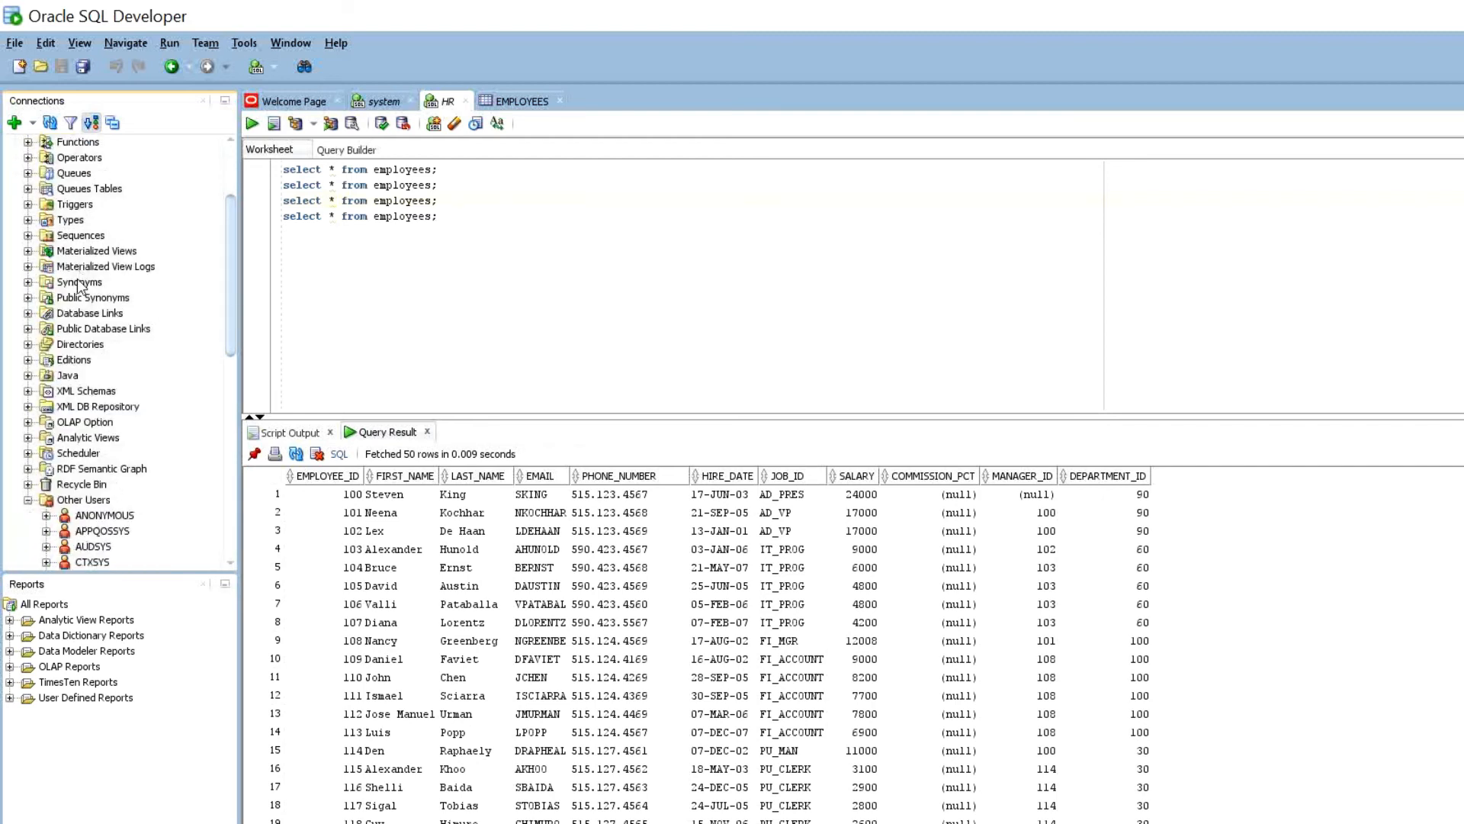
scroll(68, 354, down, 1)
right_click(90, 453)
click(125, 511)
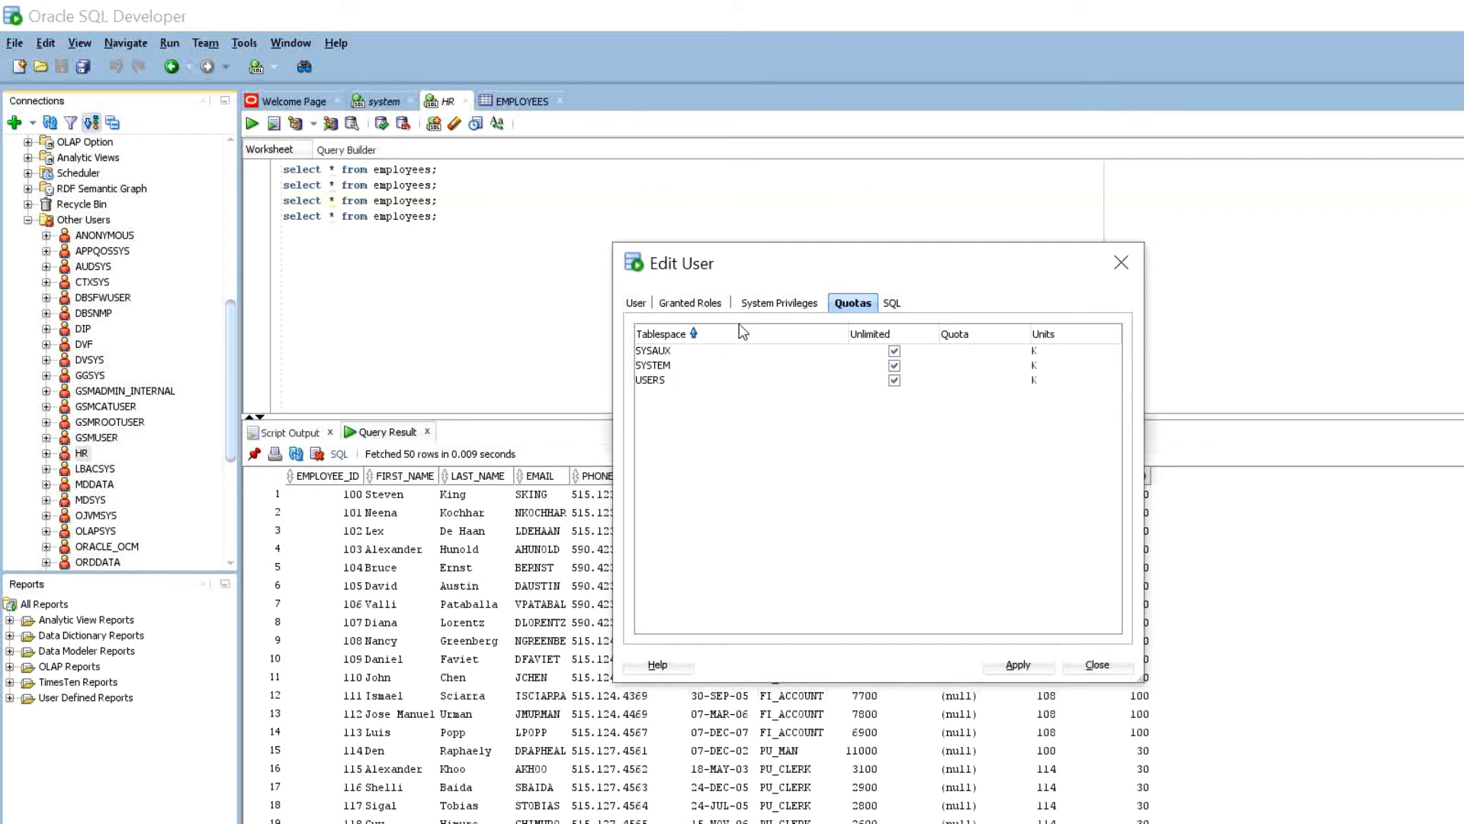
- Review HR's Granted Roles list and select the CONNECT role
key(Tab)
key(Tab)
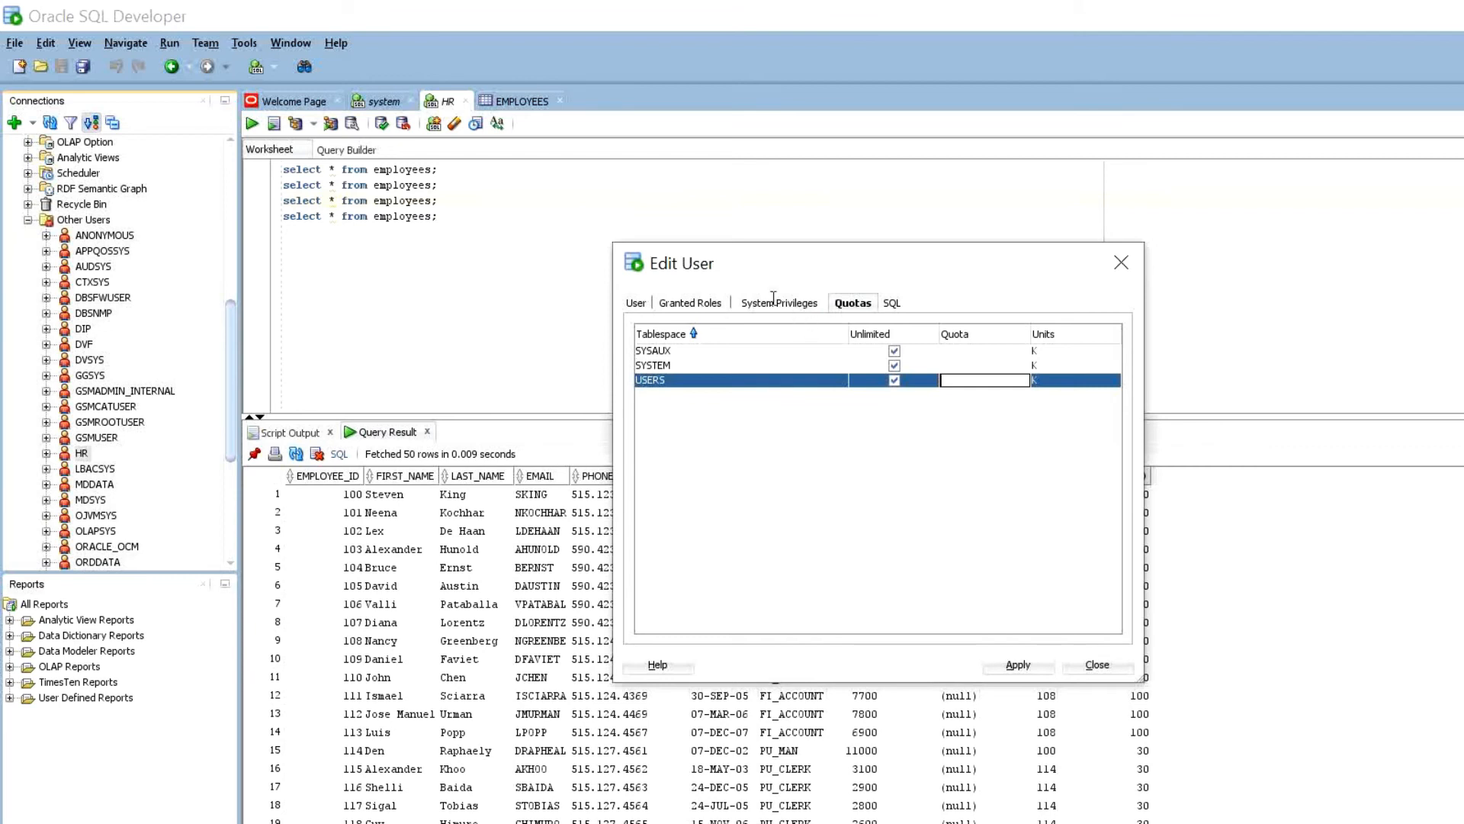
key(ctrl+Page_Up)
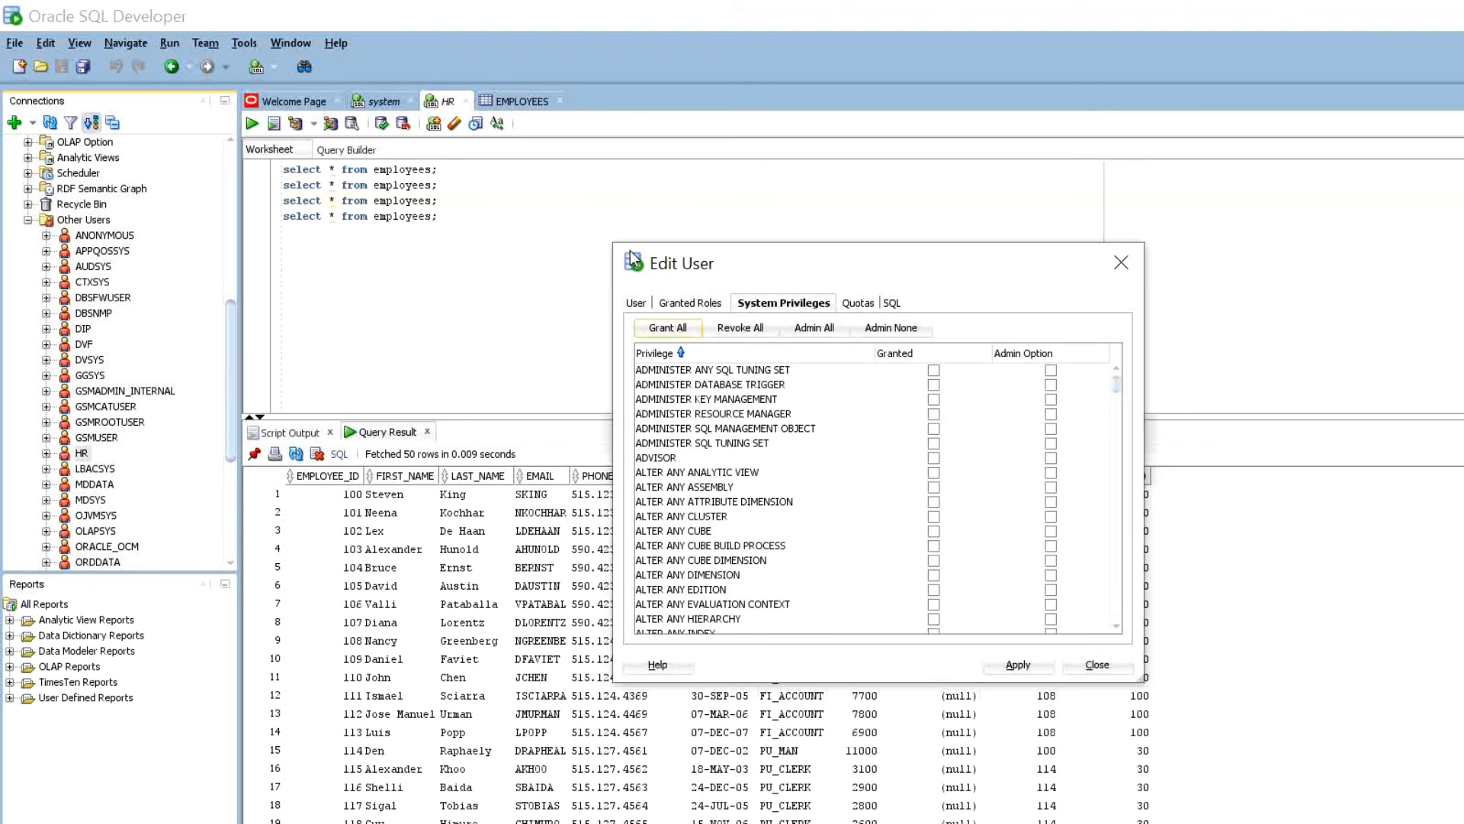
click(693, 303)
scroll(704, 486, down, 11)
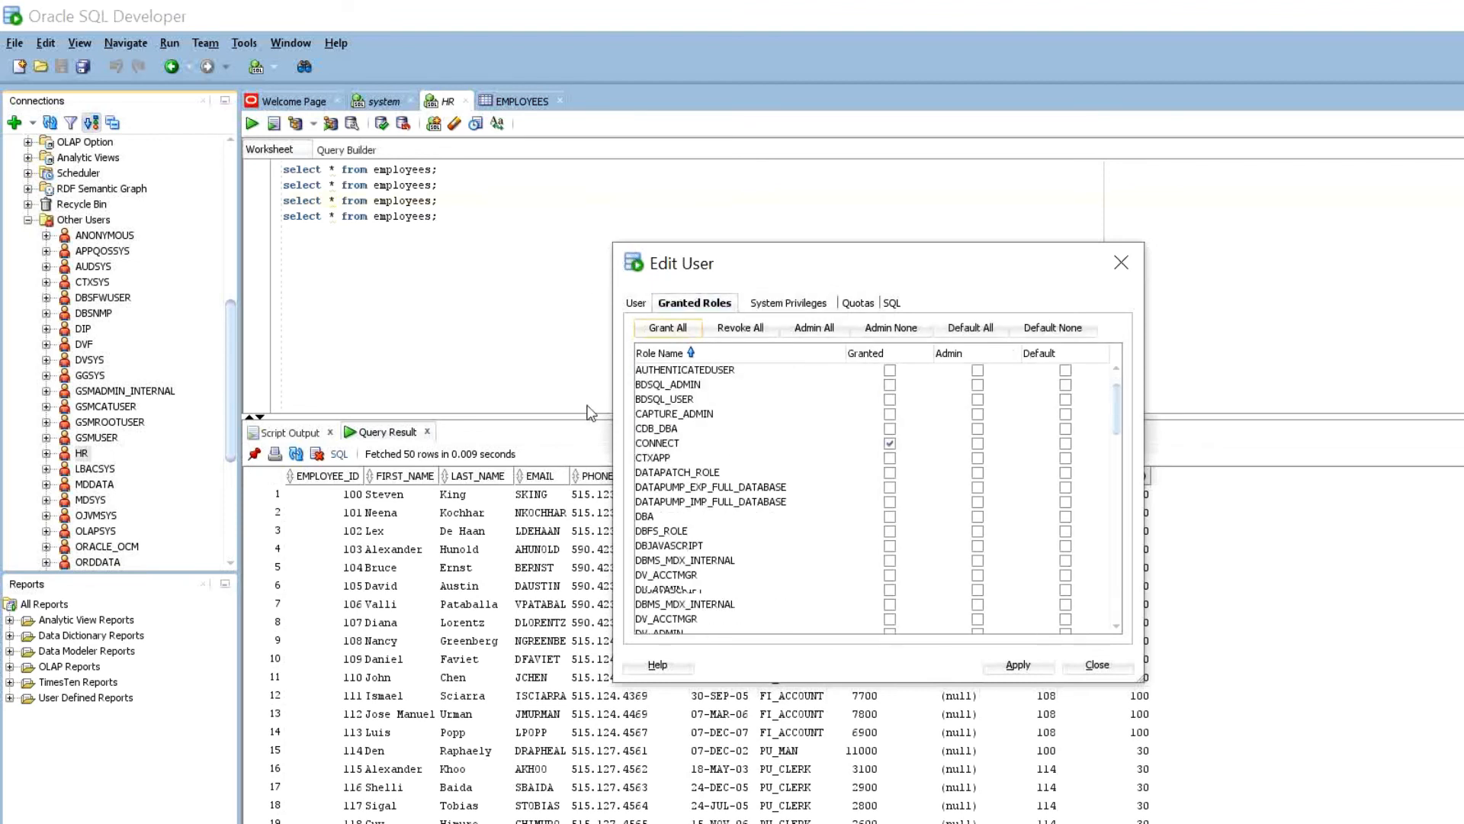
scroll(705, 486, down, 5)
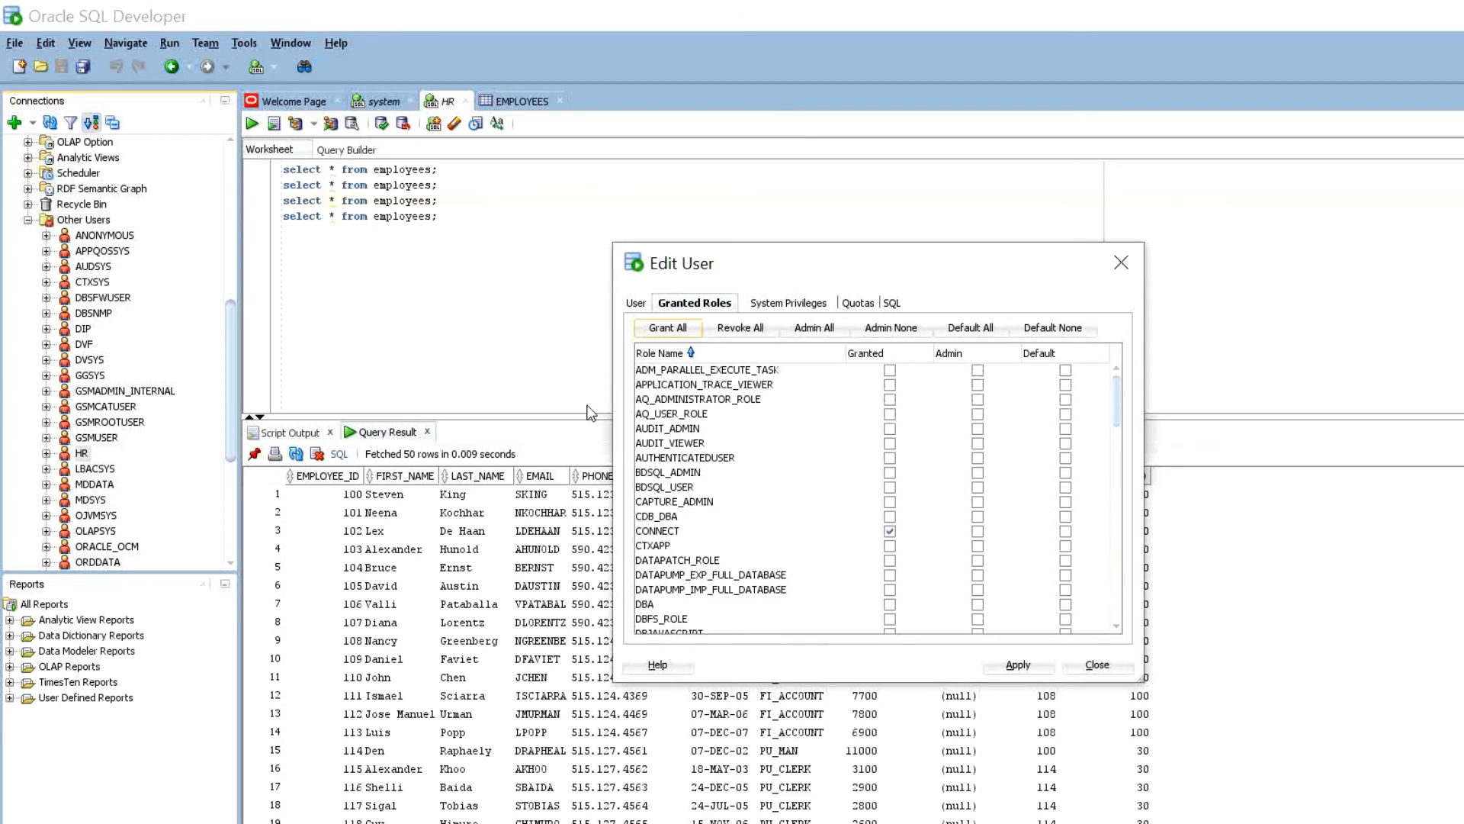
scroll(588, 406, down, 20)
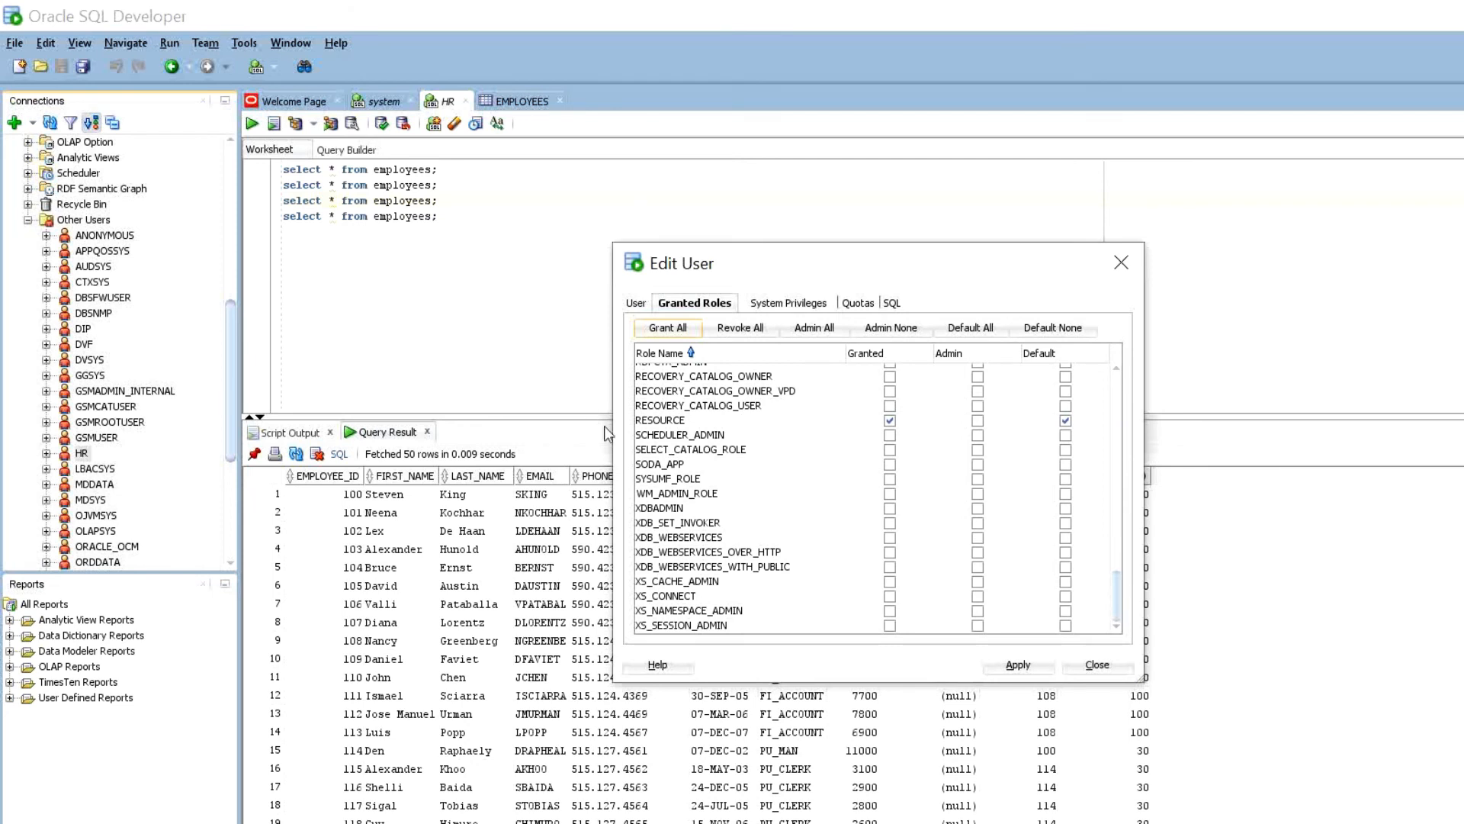
scroll(612, 428, up, 3)
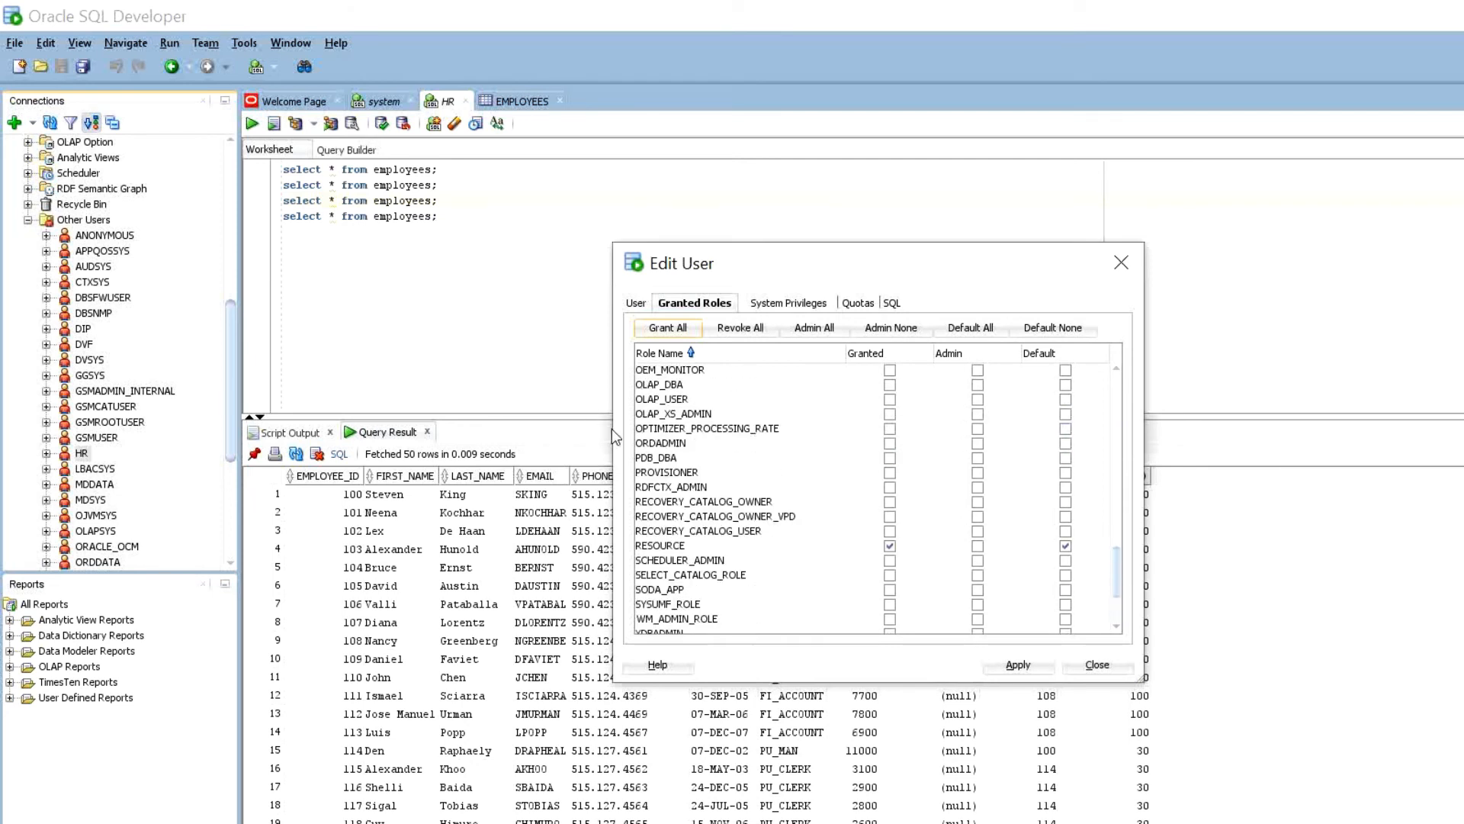
scroll(706, 449, up, 8)
scroll(706, 446, up, 8)
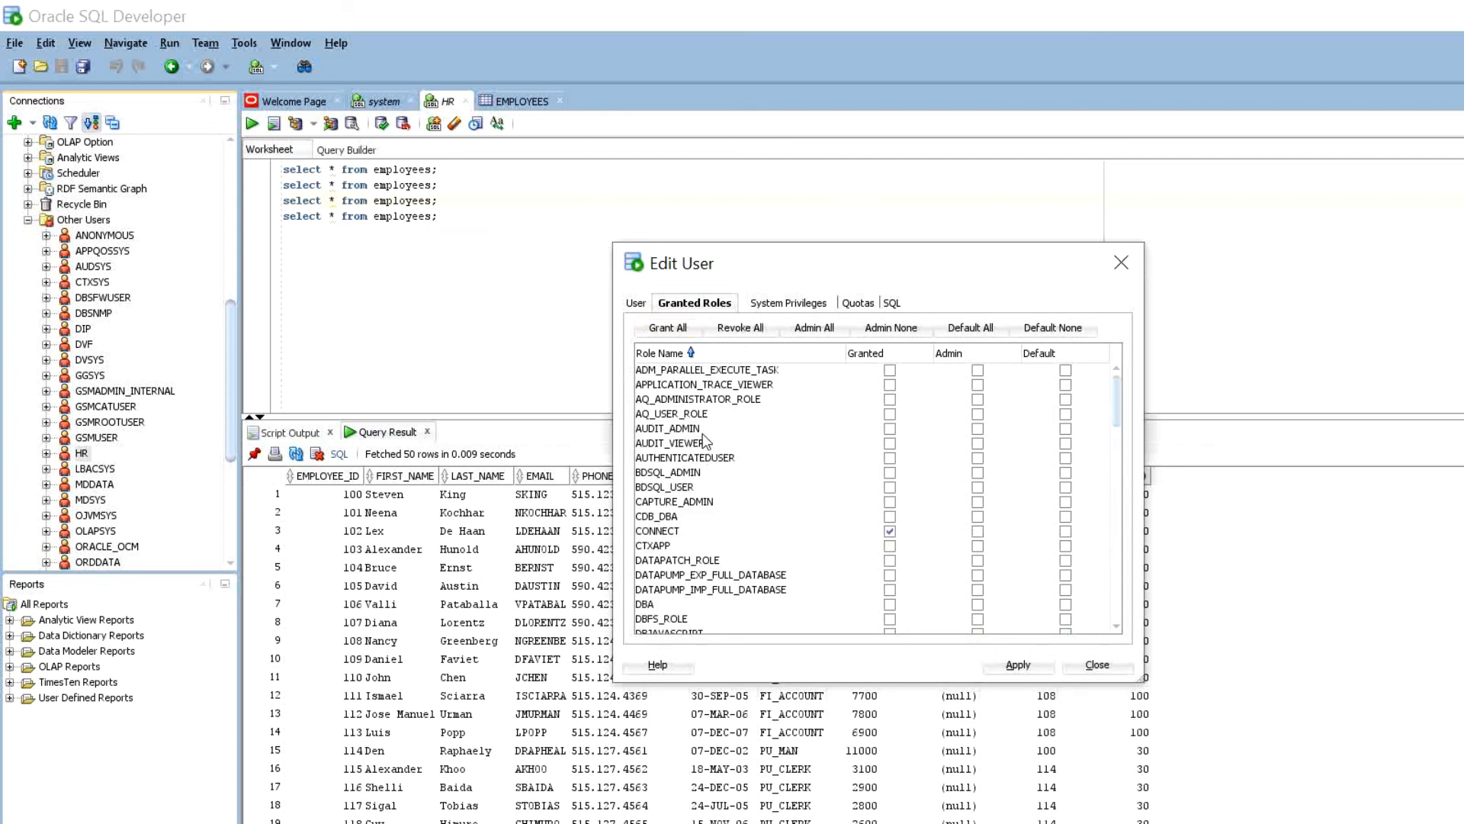
scroll(705, 441, down, 1)
click(659, 487)
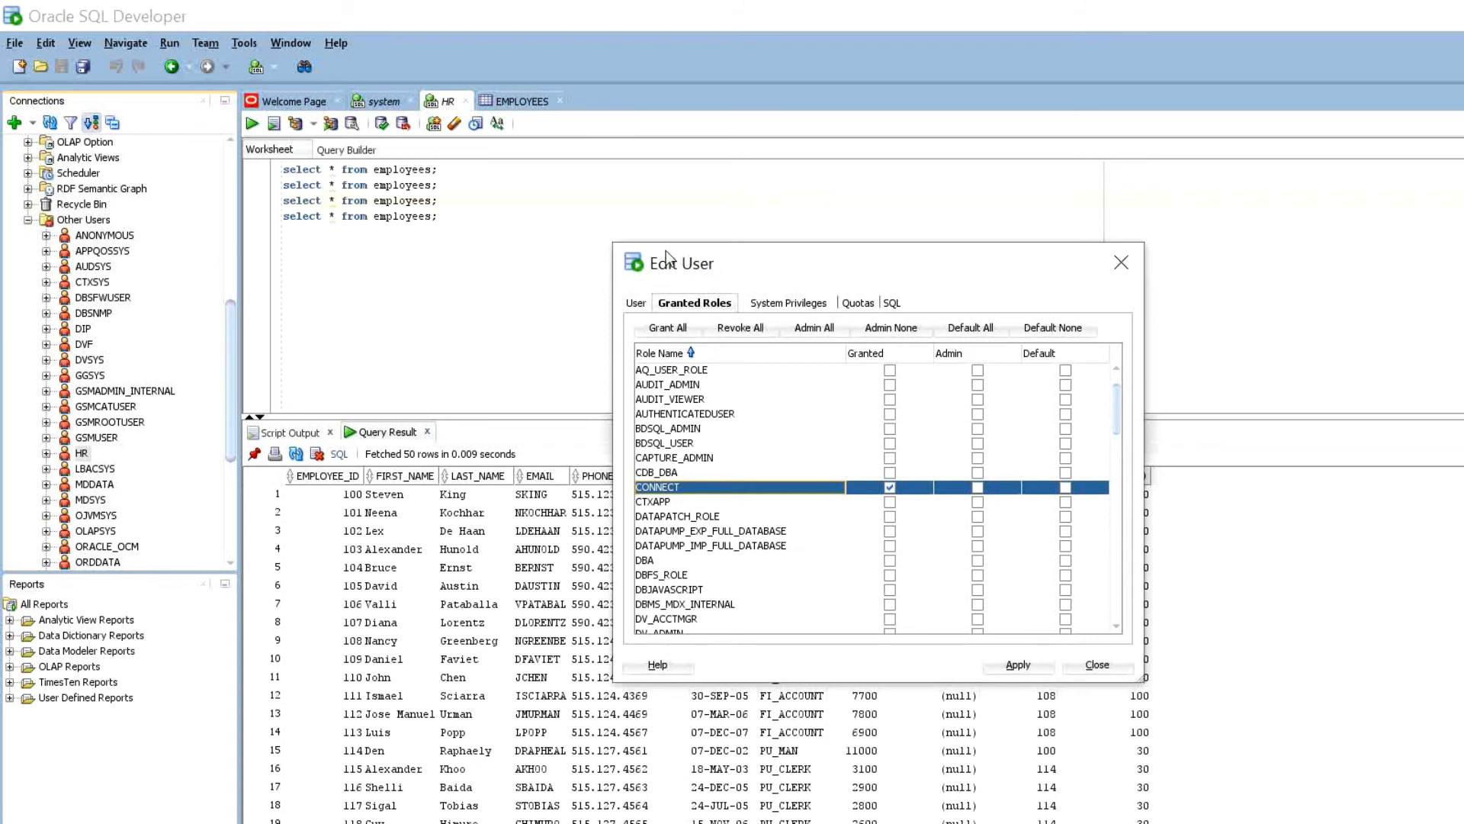
- Locate and select CREATE SESSION in HR's System Privileges list
scroll(660, 407, down, 11)
scroll(661, 408, down, 20)
scroll(660, 407, up, 3)
scroll(660, 407, up, 3)
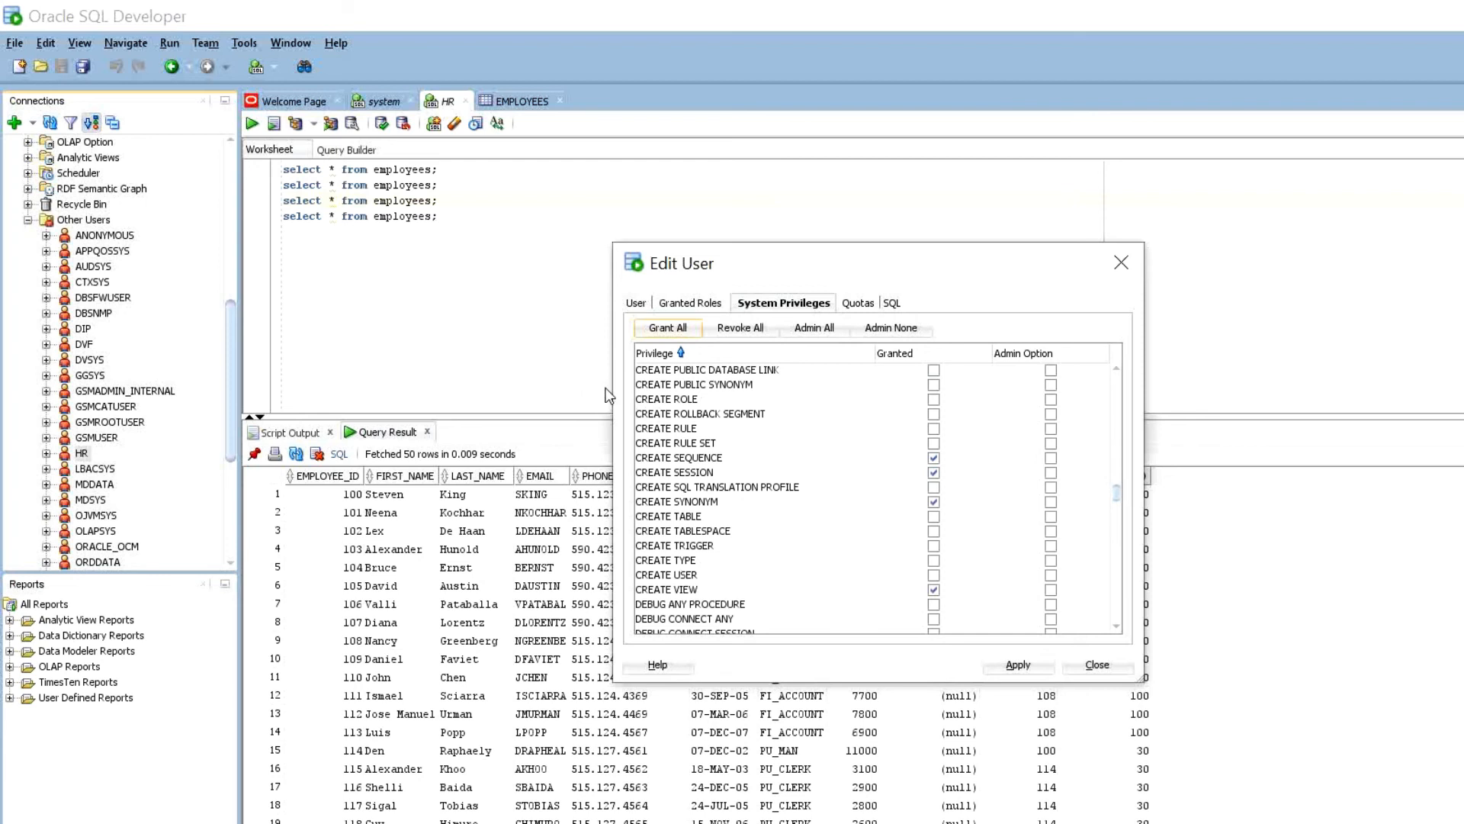
click(661, 472)
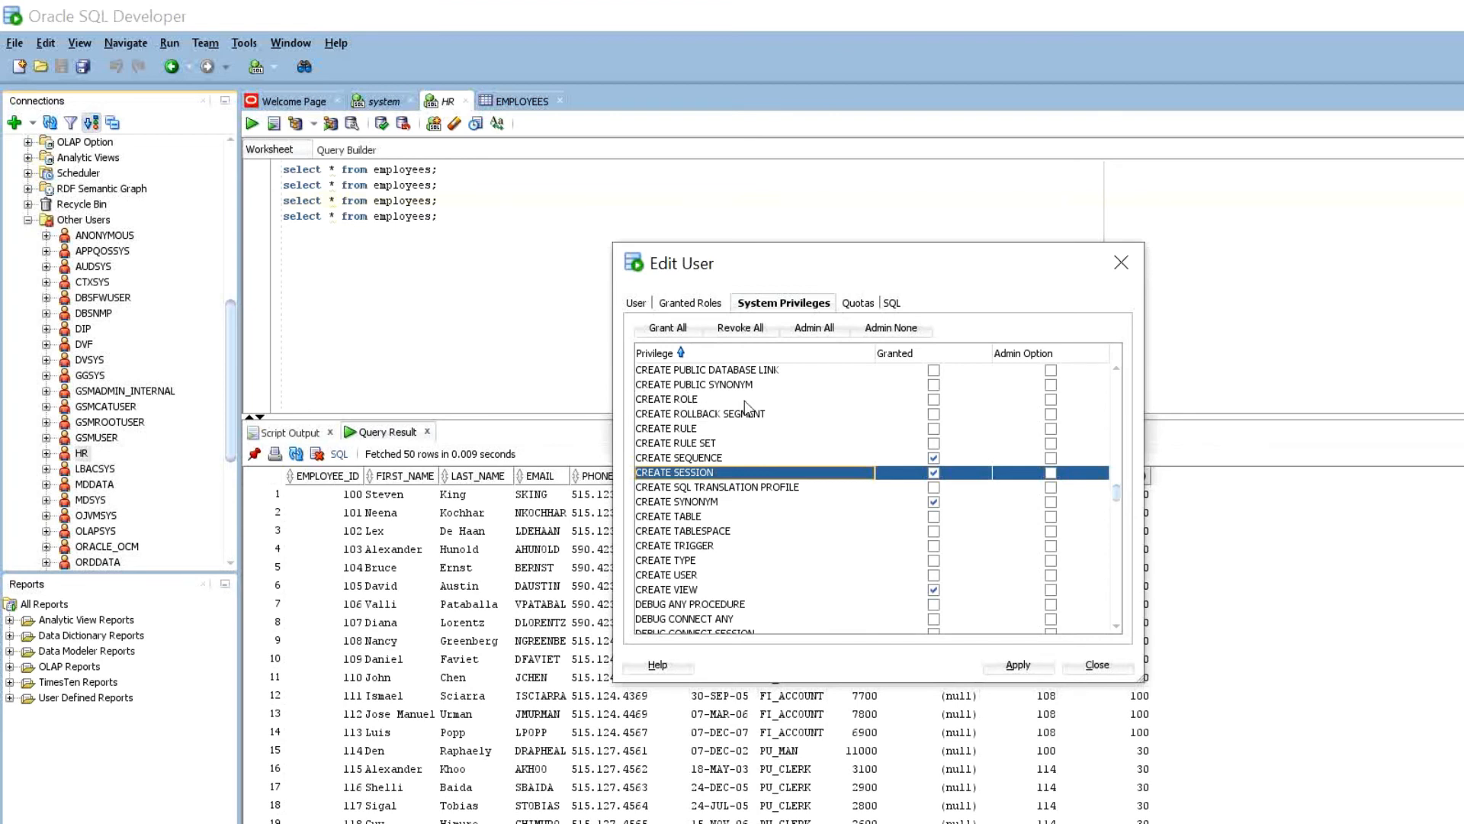
- Uncheck Granted for CREATE SESSION, apply, and dismiss the success message
key(Right)
key(space)
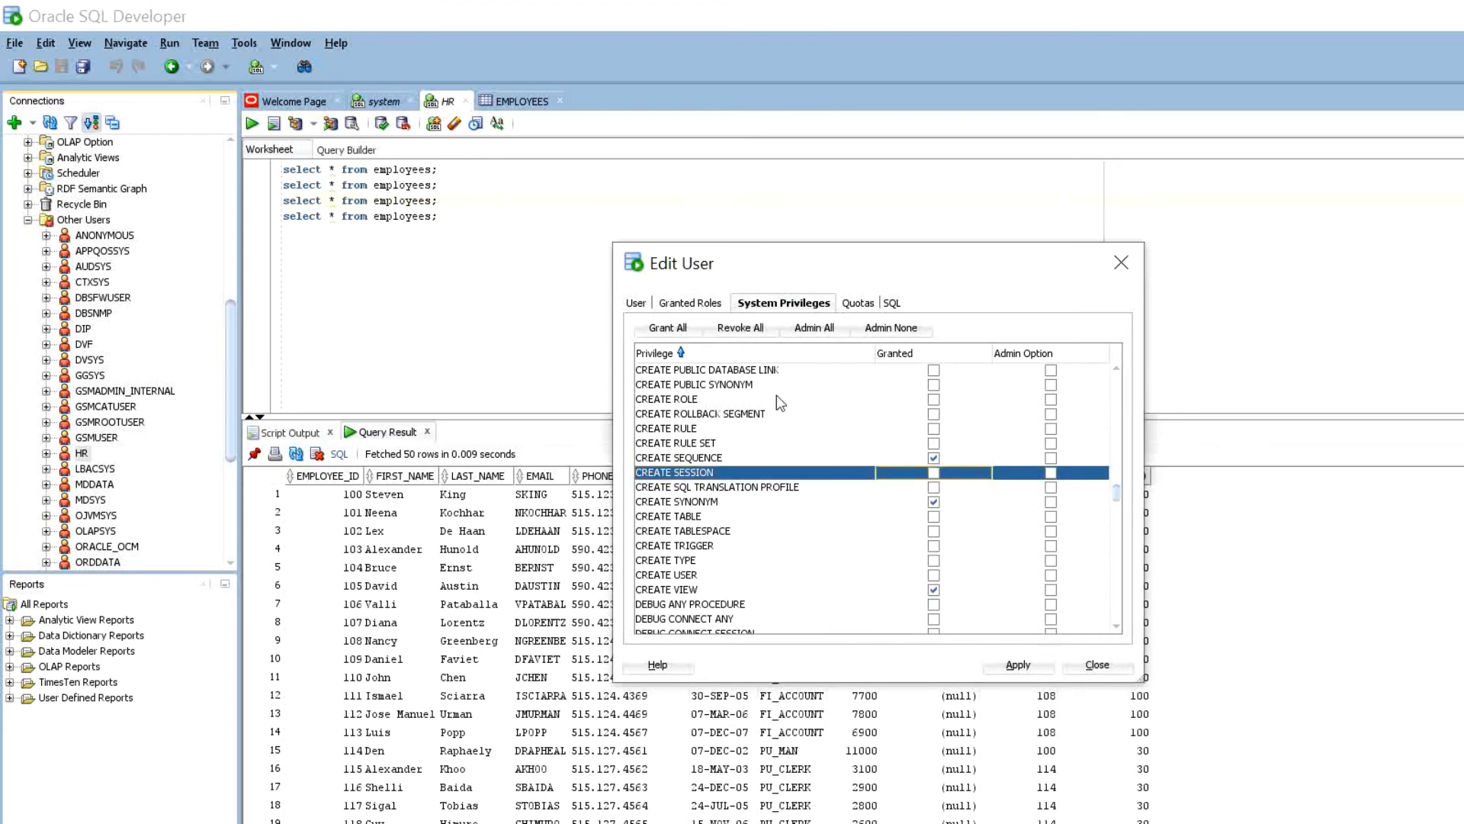
key(alt+a)
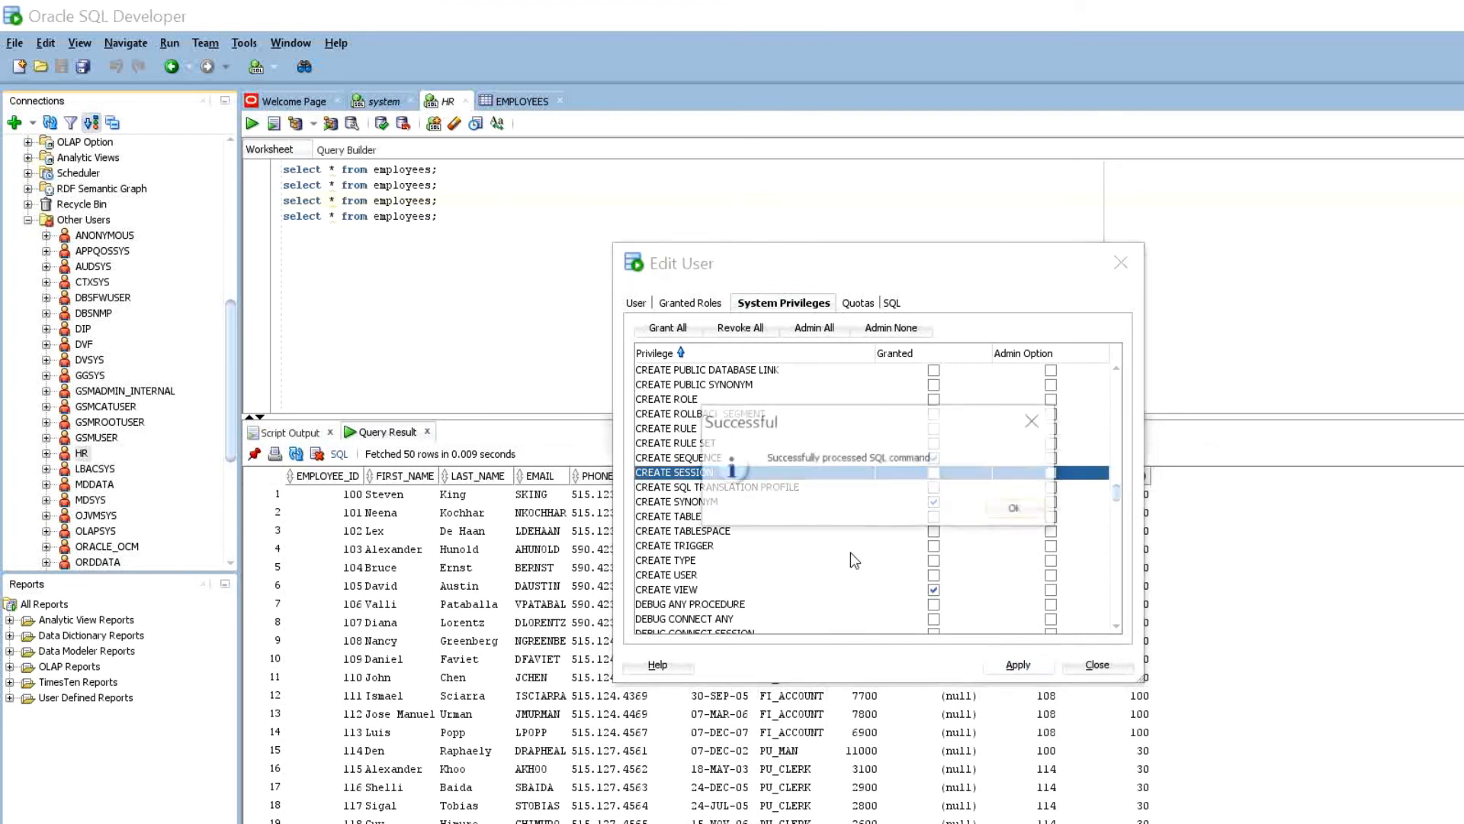
key(Return)
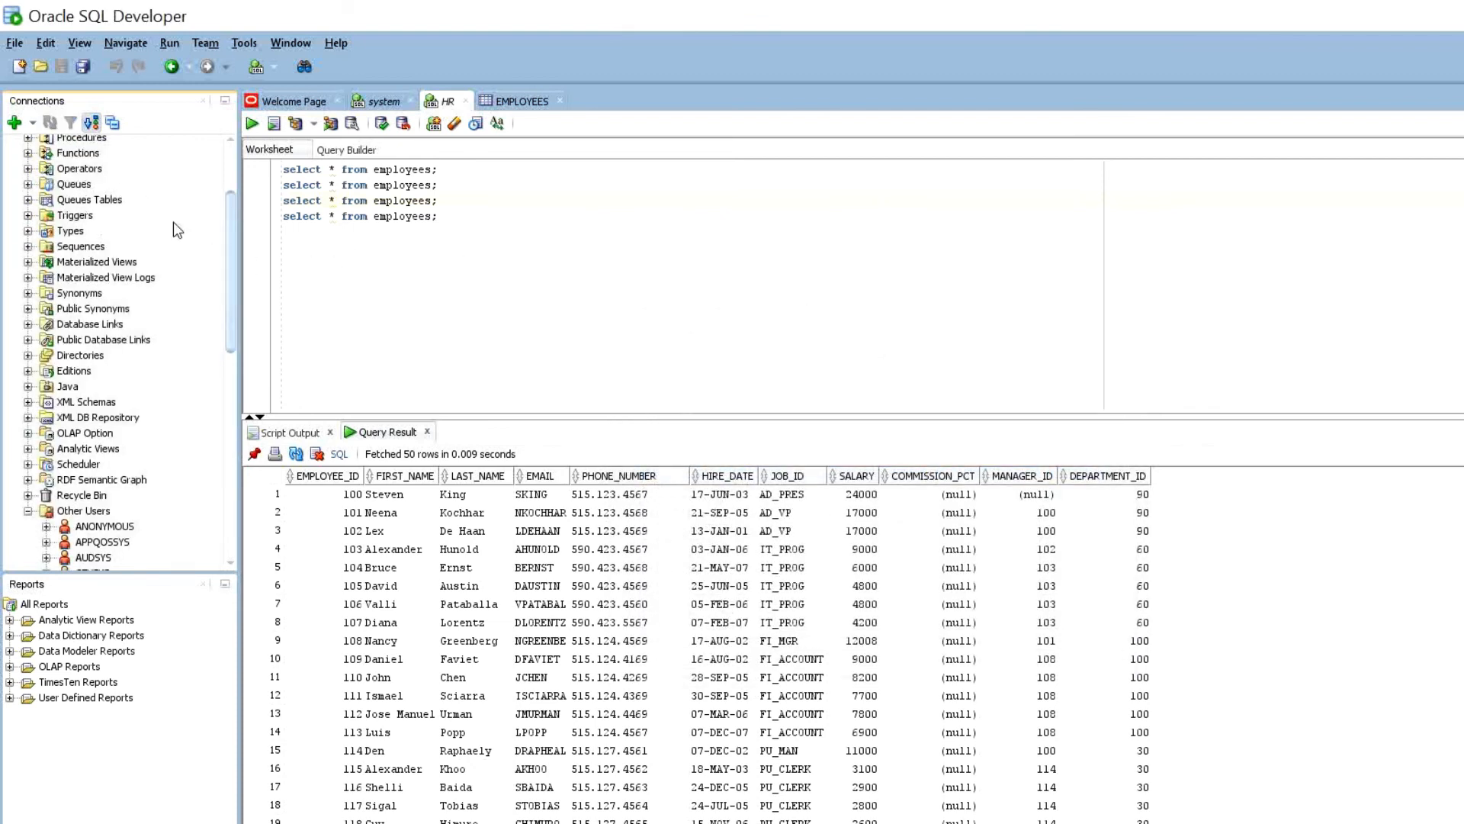
scroll(125, 198, up, 3)
right_click(42, 156)
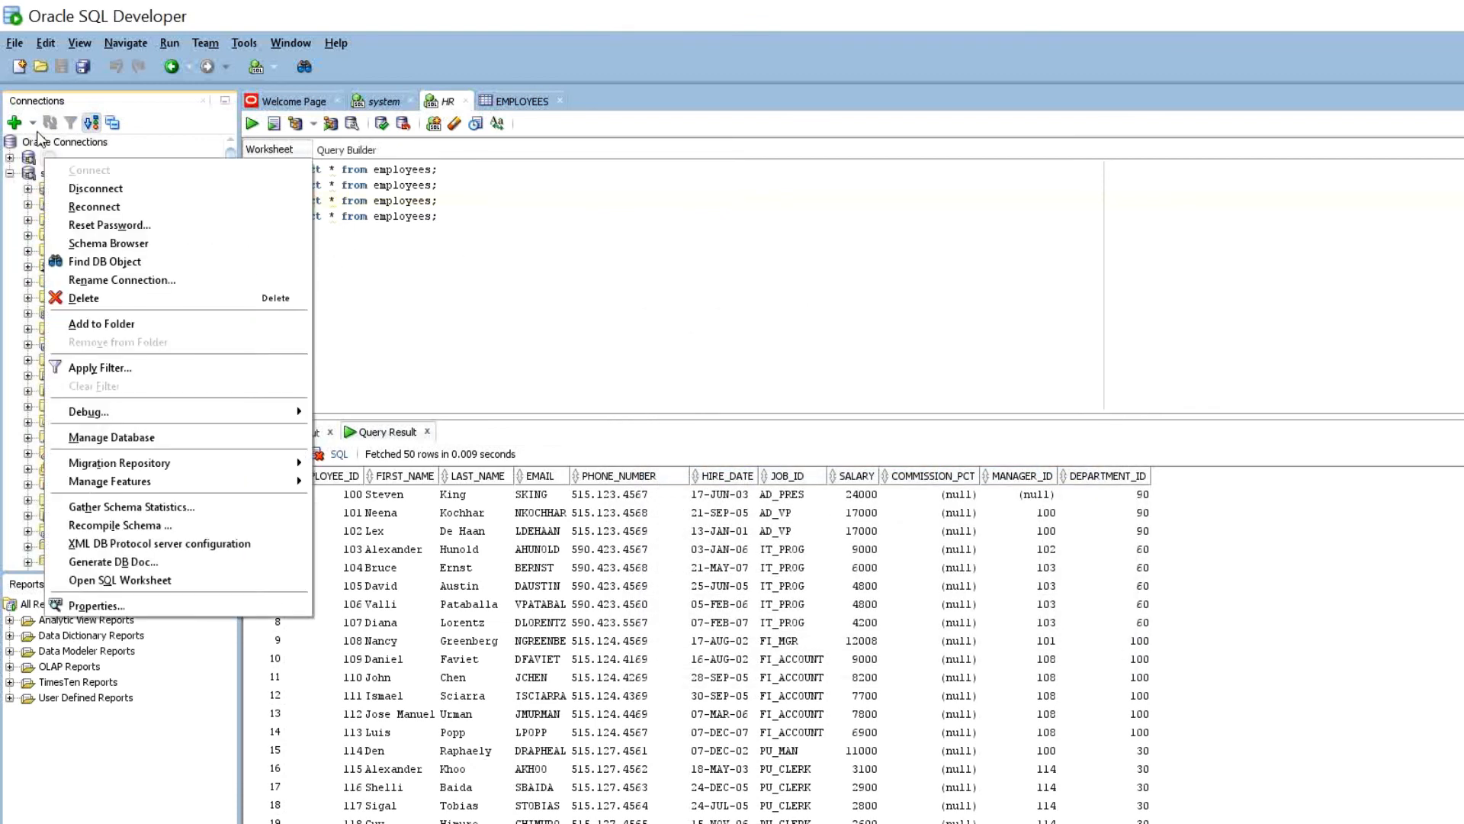
click(75, 154)
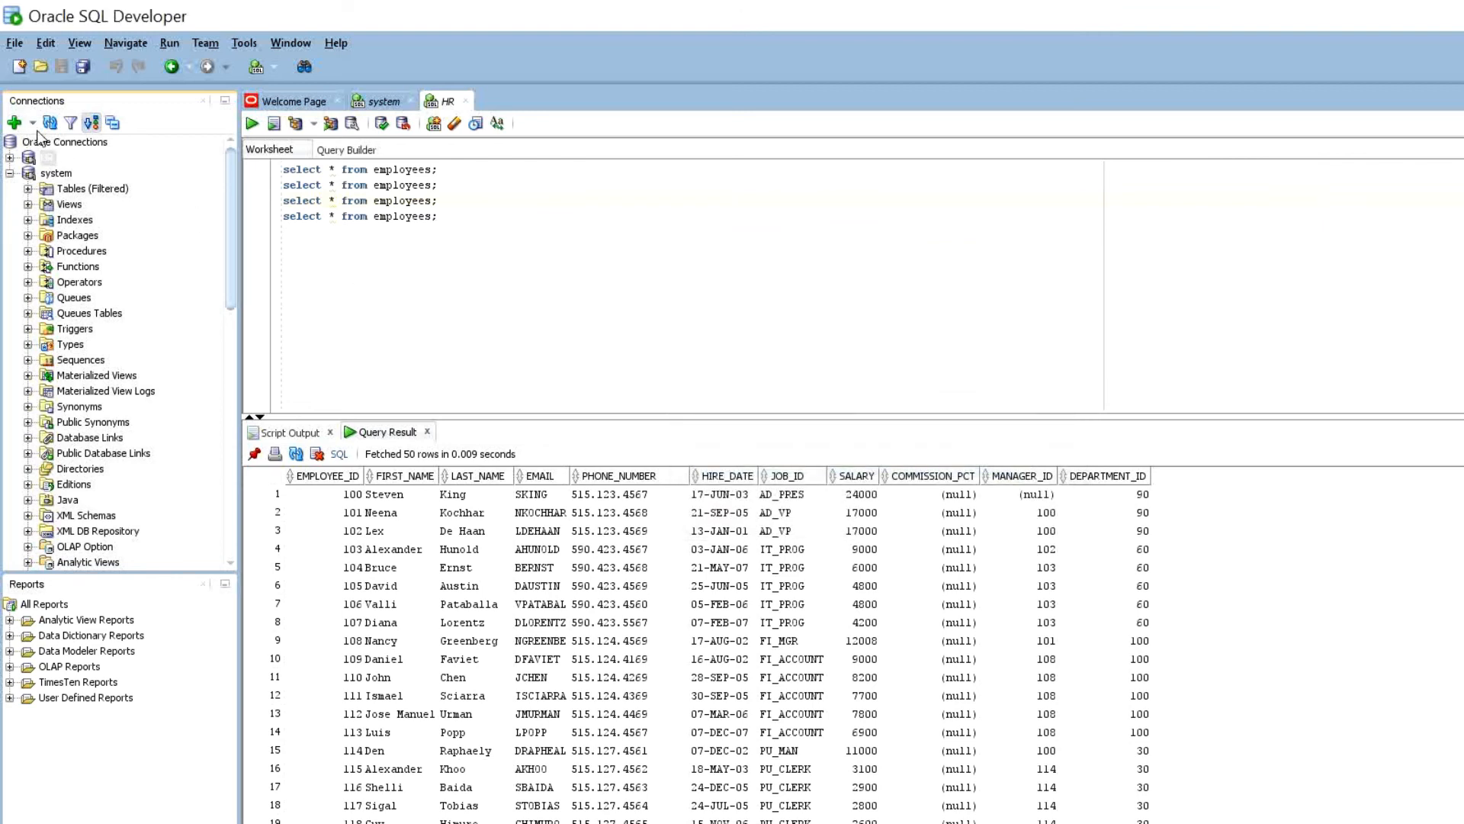
click(44, 157)
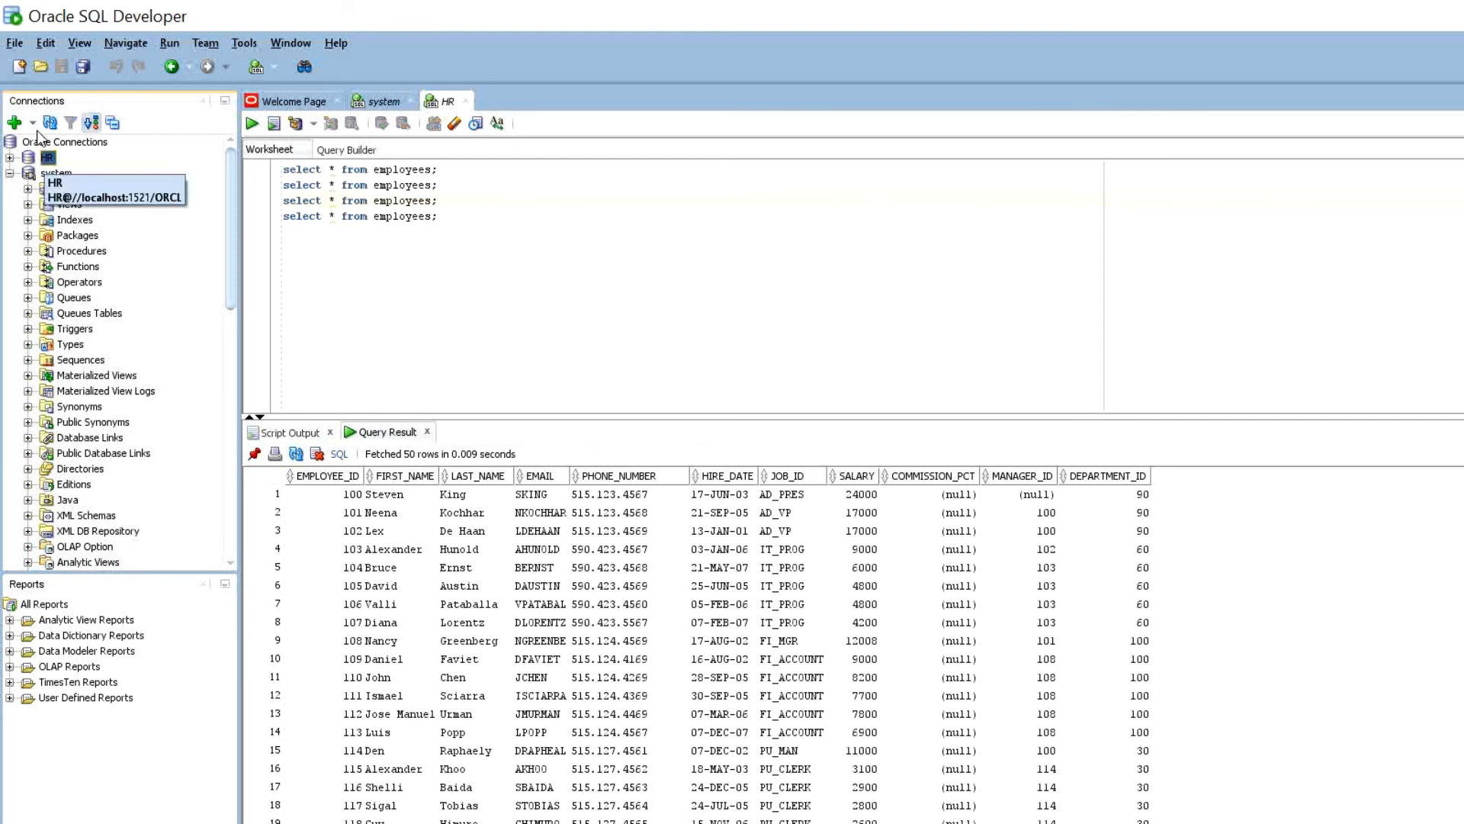
right_click(45, 157)
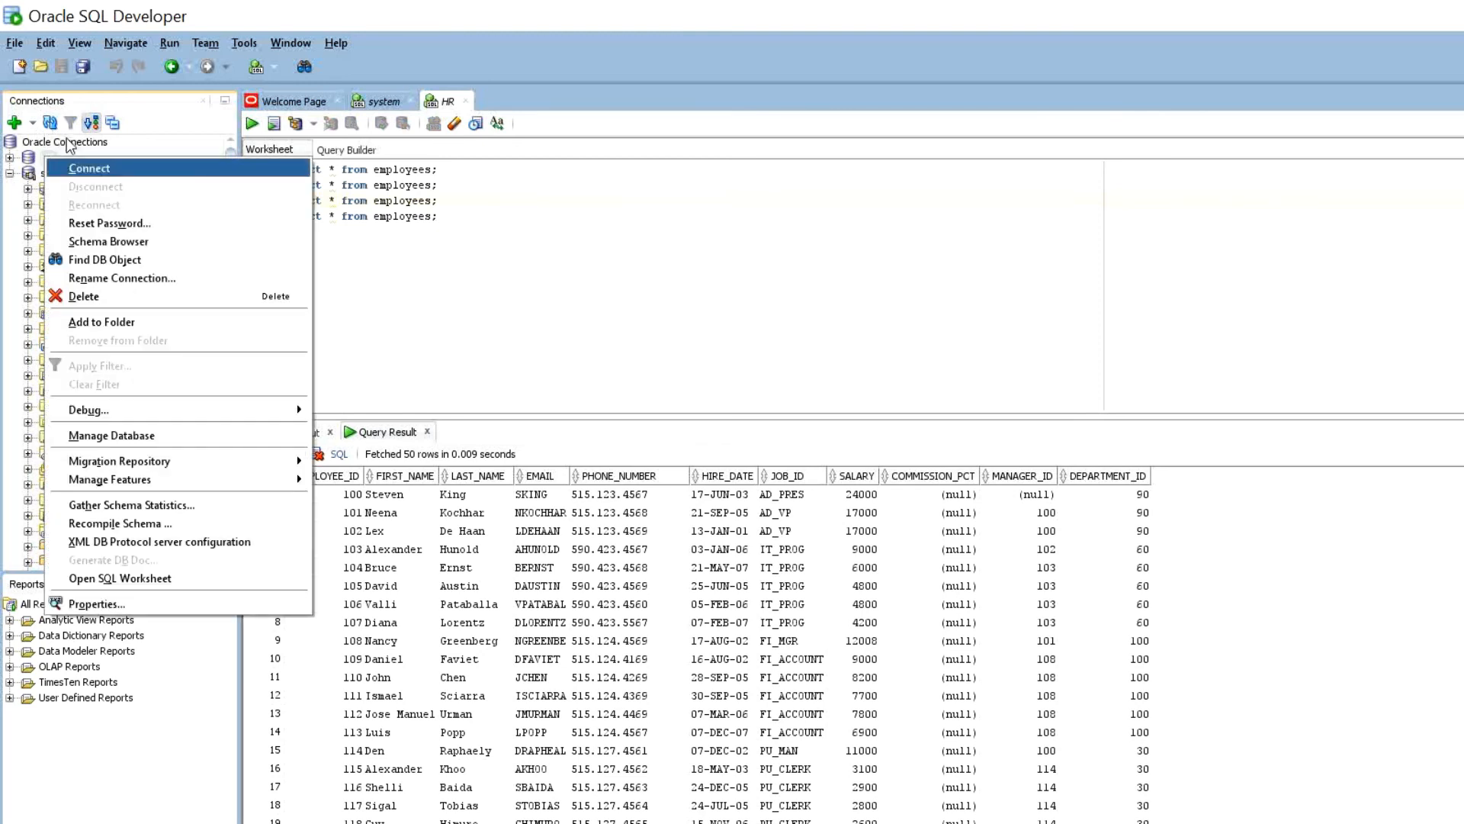
click(83, 168)
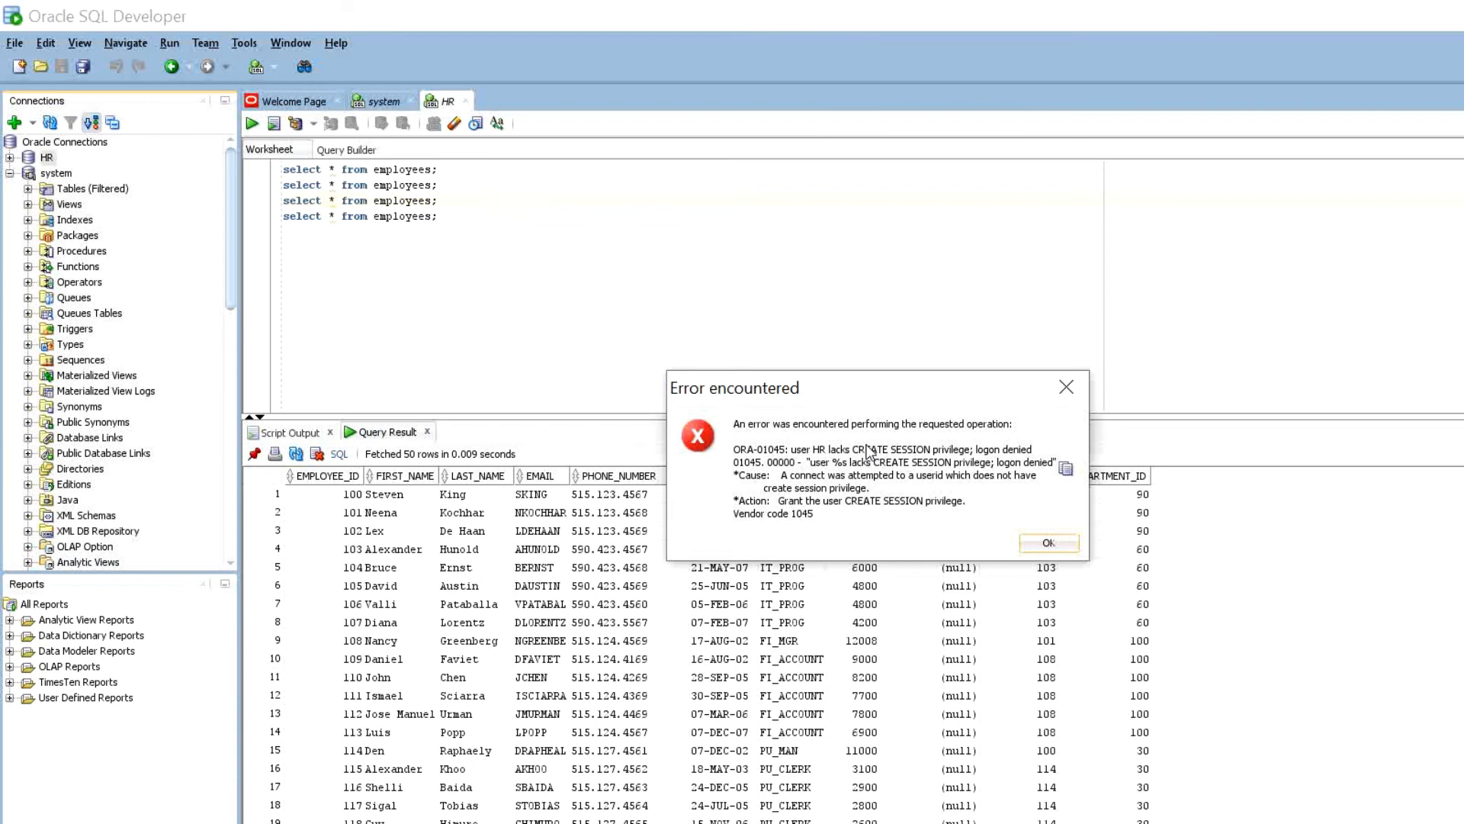
click(1048, 542)
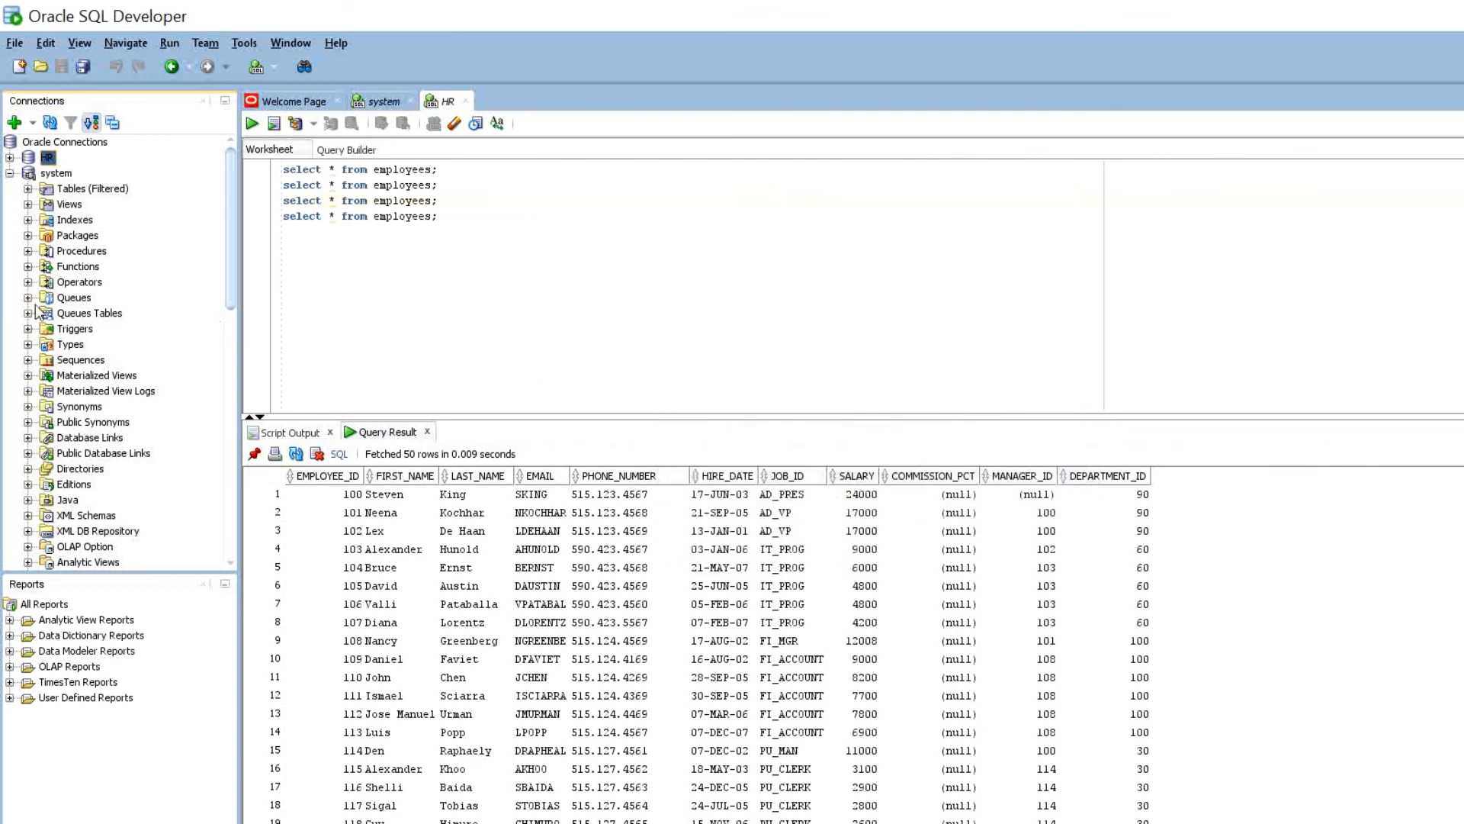
- Open Edit User for HR under Other Users and show its System Privileges list
scroll(45, 352, down, 3)
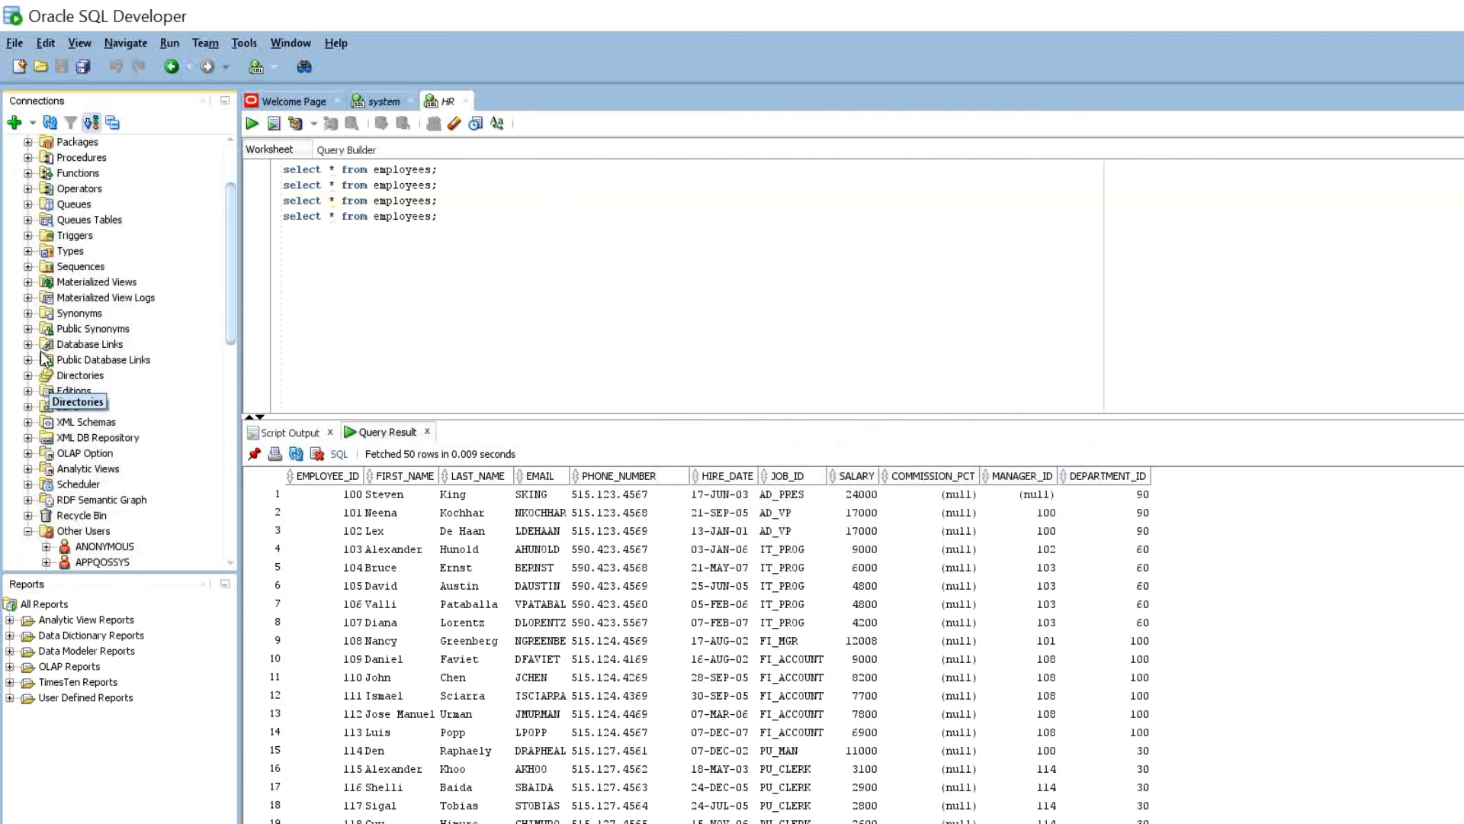
scroll(44, 357, down, 10)
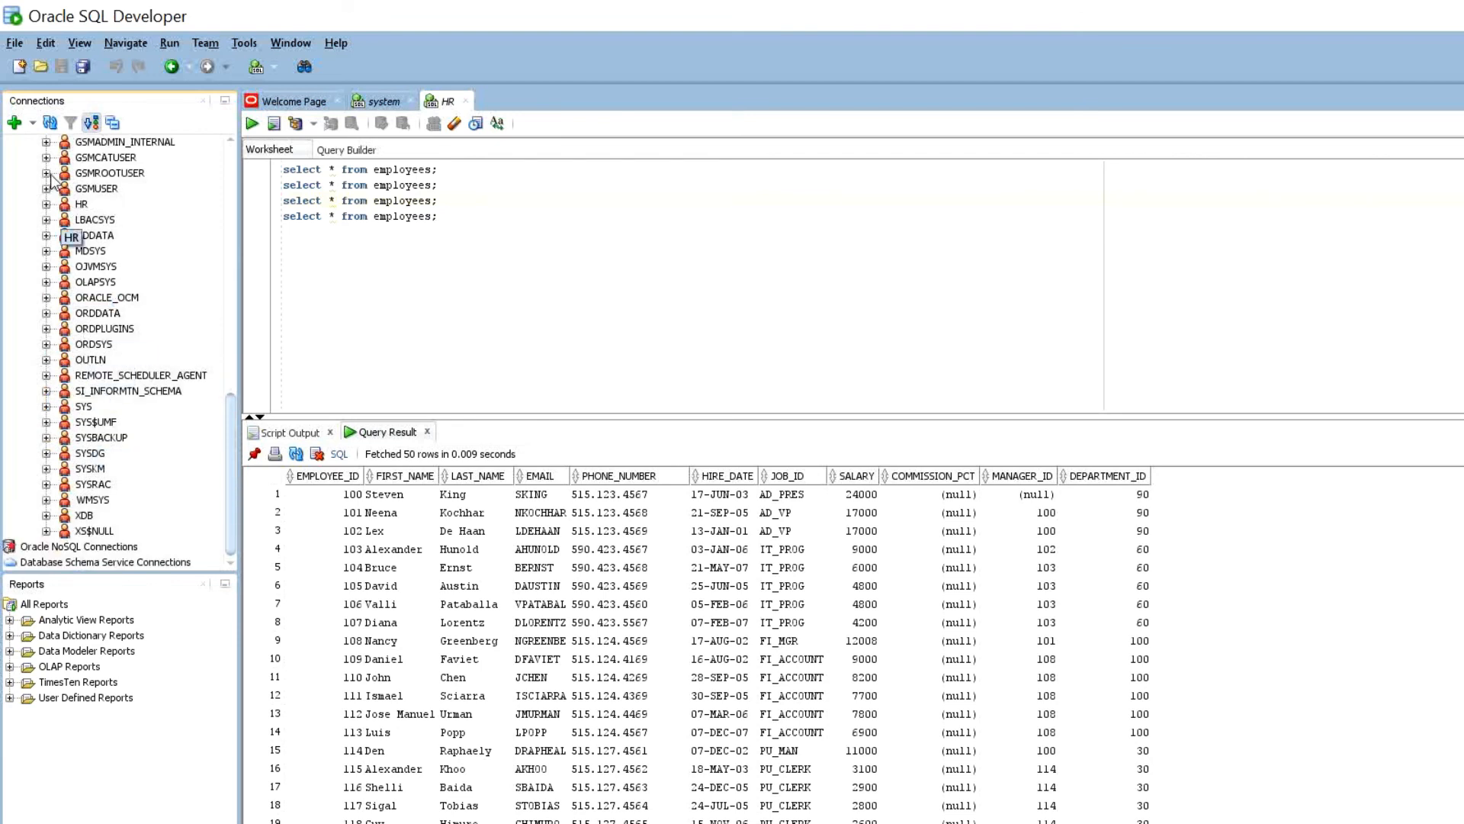
right_click(66, 204)
click(106, 260)
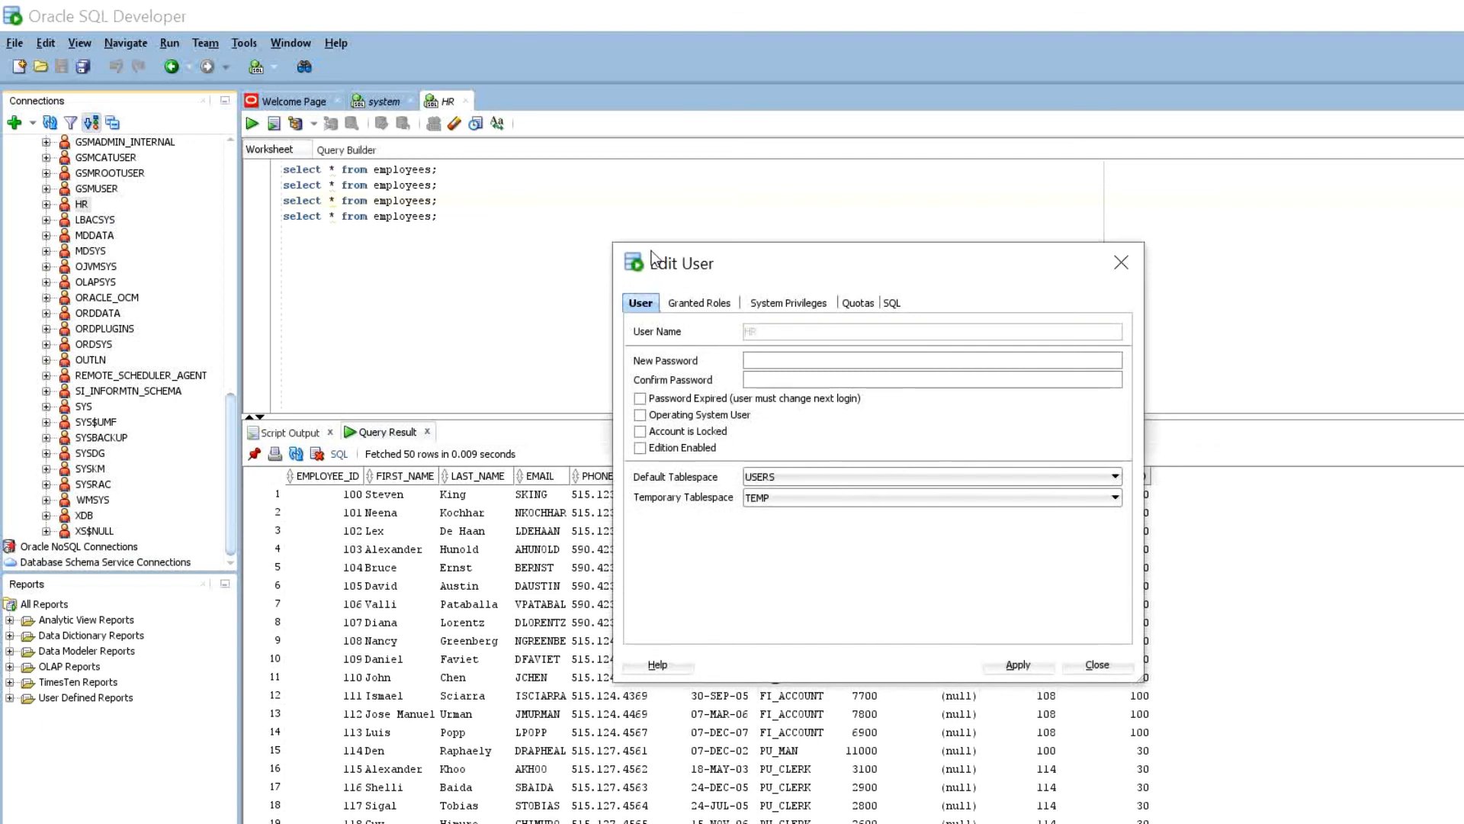
click(786, 303)
scroll(744, 495, down, 1)
scroll(744, 494, down, 10)
scroll(744, 494, down, 2)
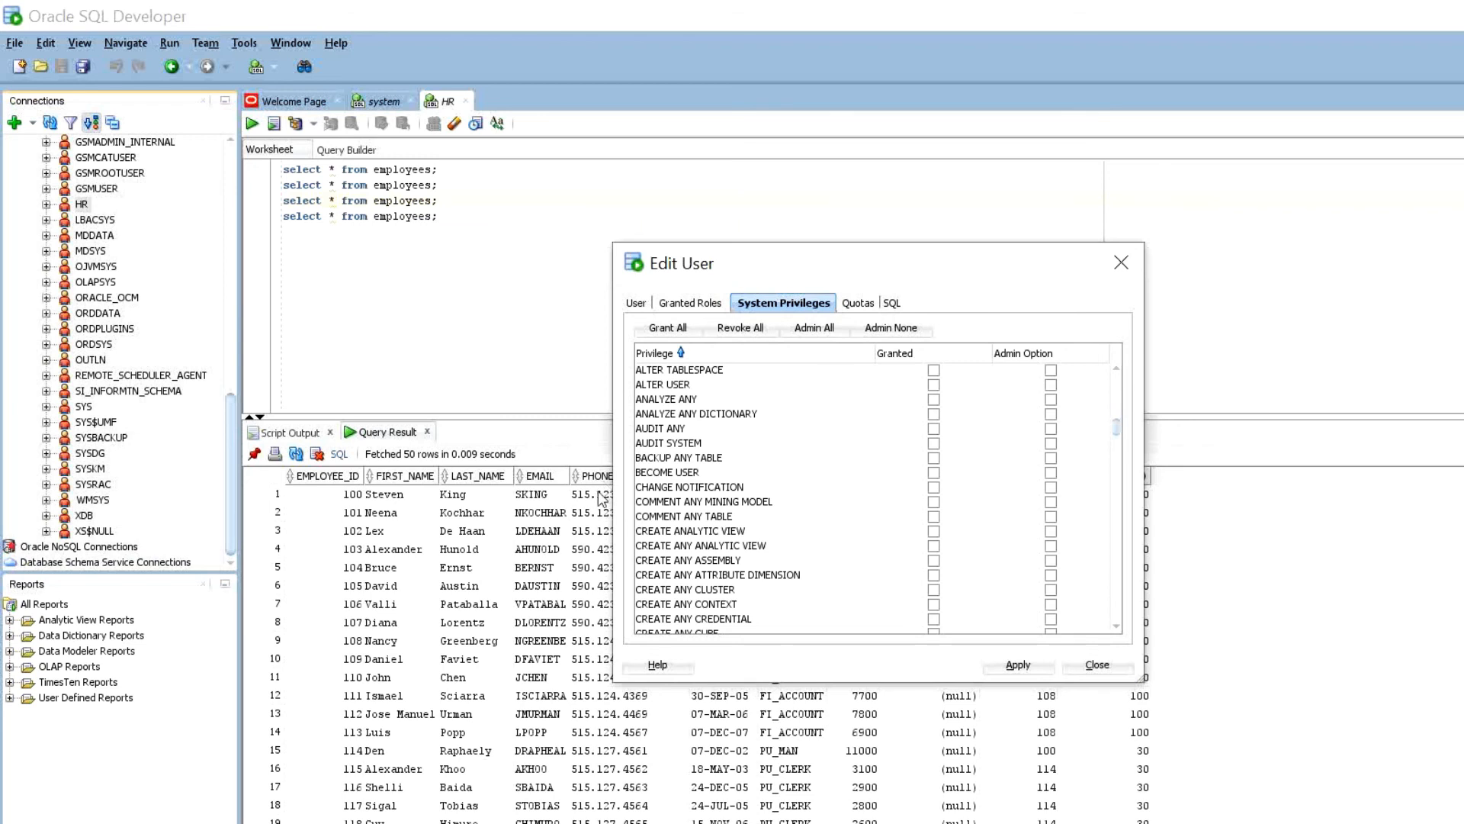
- Tick Granted for CREATE SESSION and check the SQL reads GRANT CREATE SESSION TO "HR"
scroll(644, 503, down, 3)
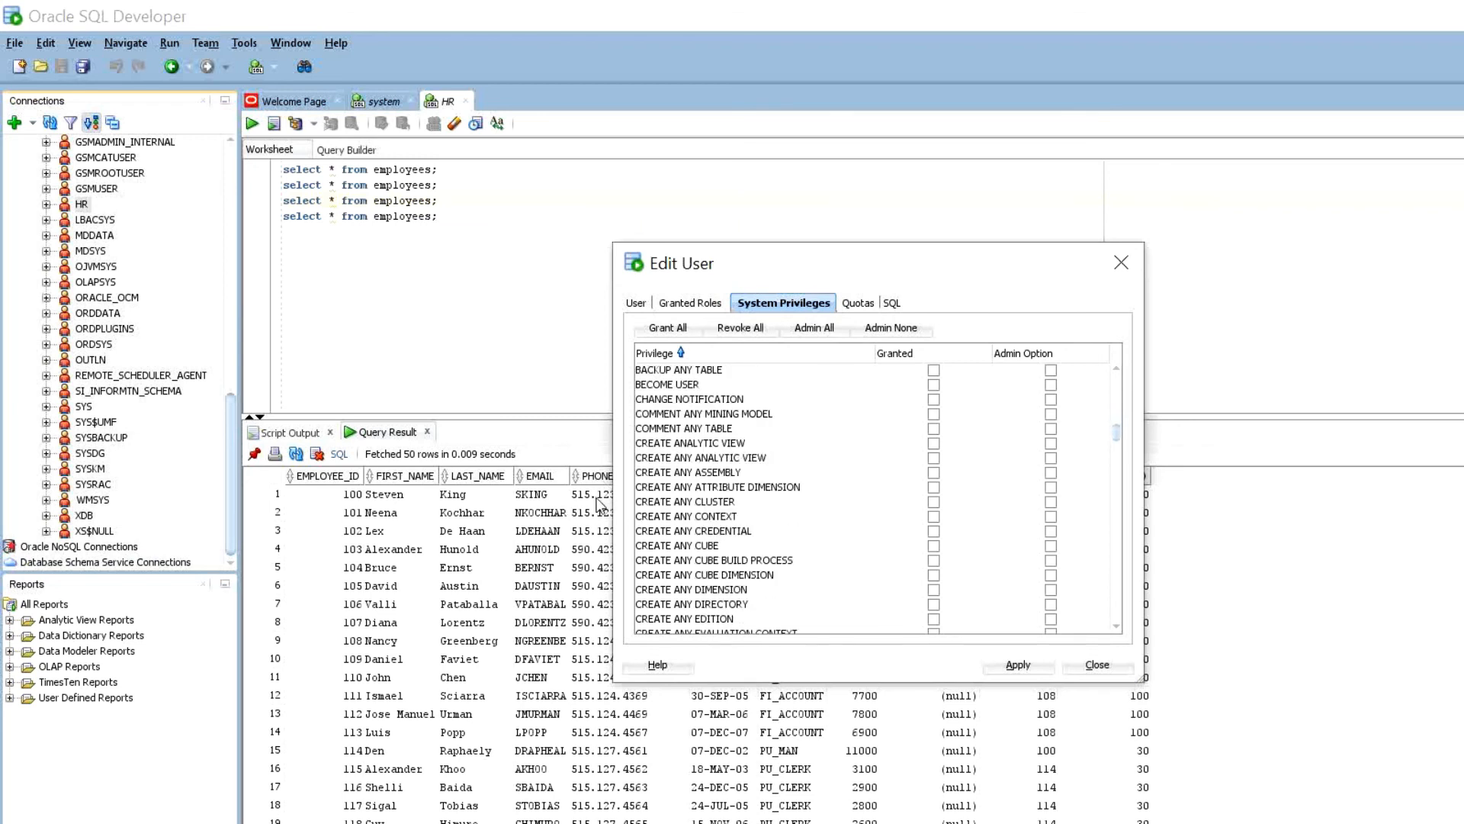
scroll(644, 510, down, 2)
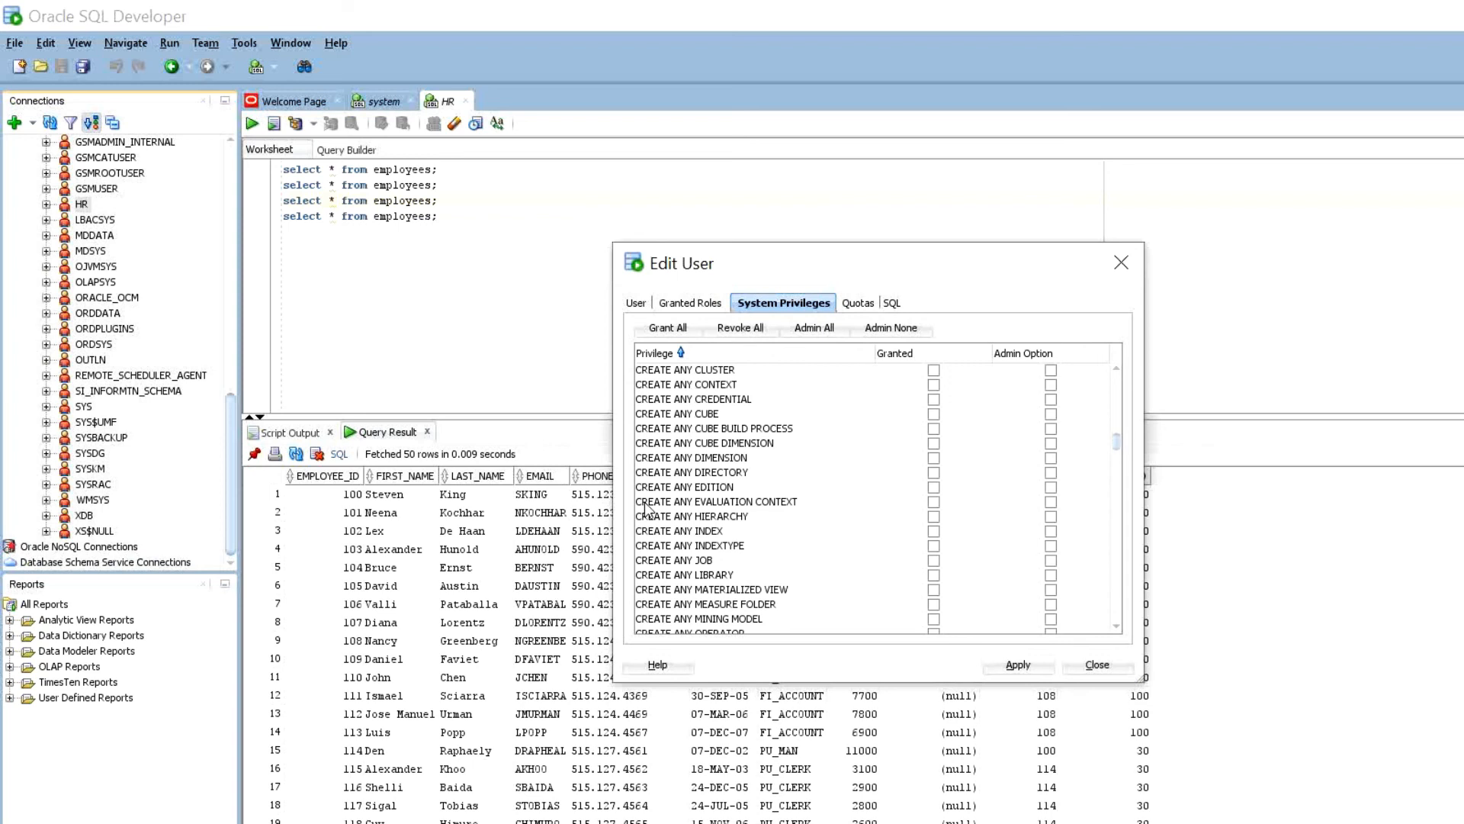
scroll(645, 509, down, 2)
scroll(646, 509, down, 1)
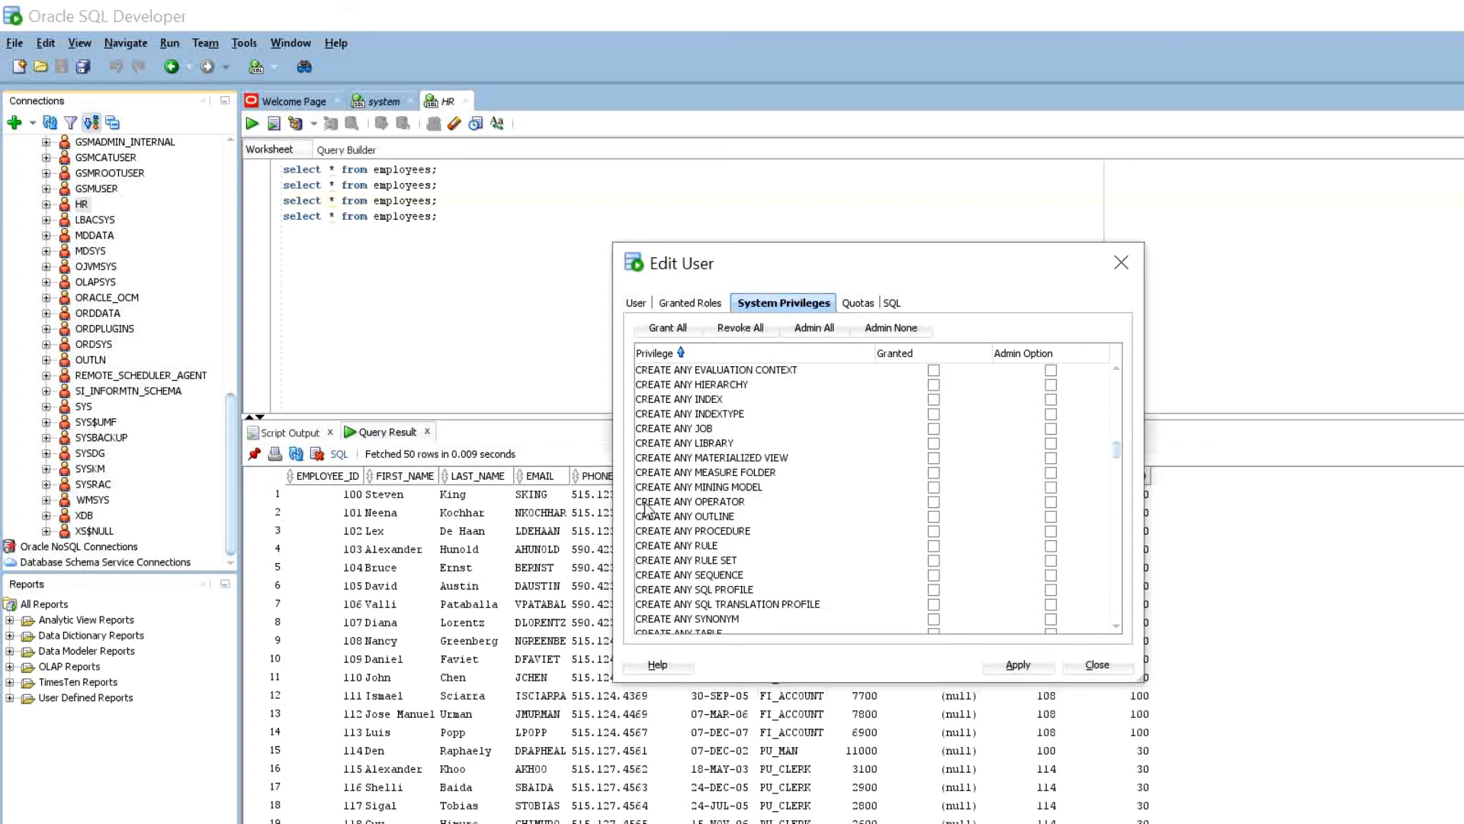
scroll(628, 495, down, 1)
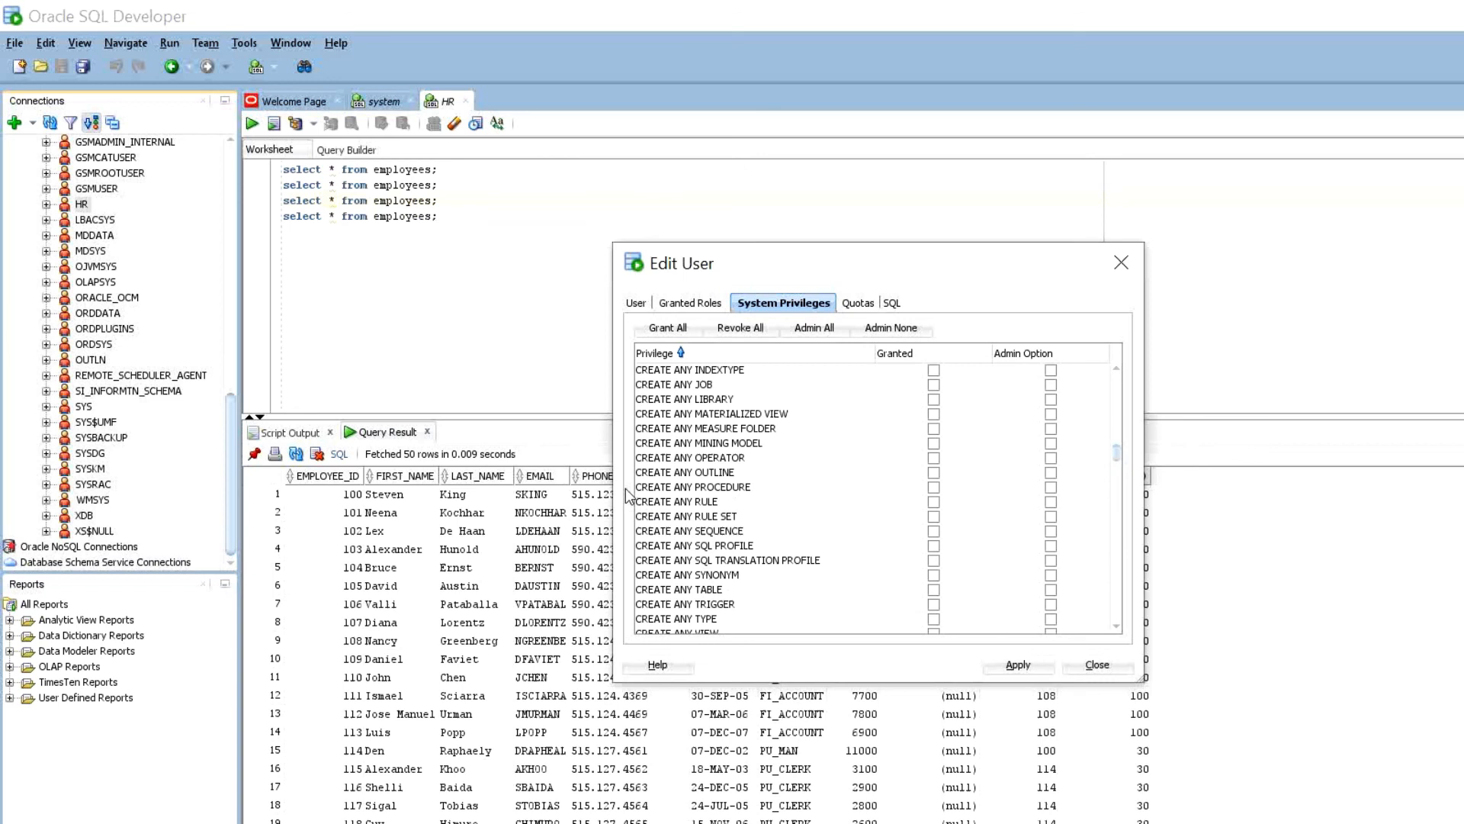
scroll(627, 495, down, 2)
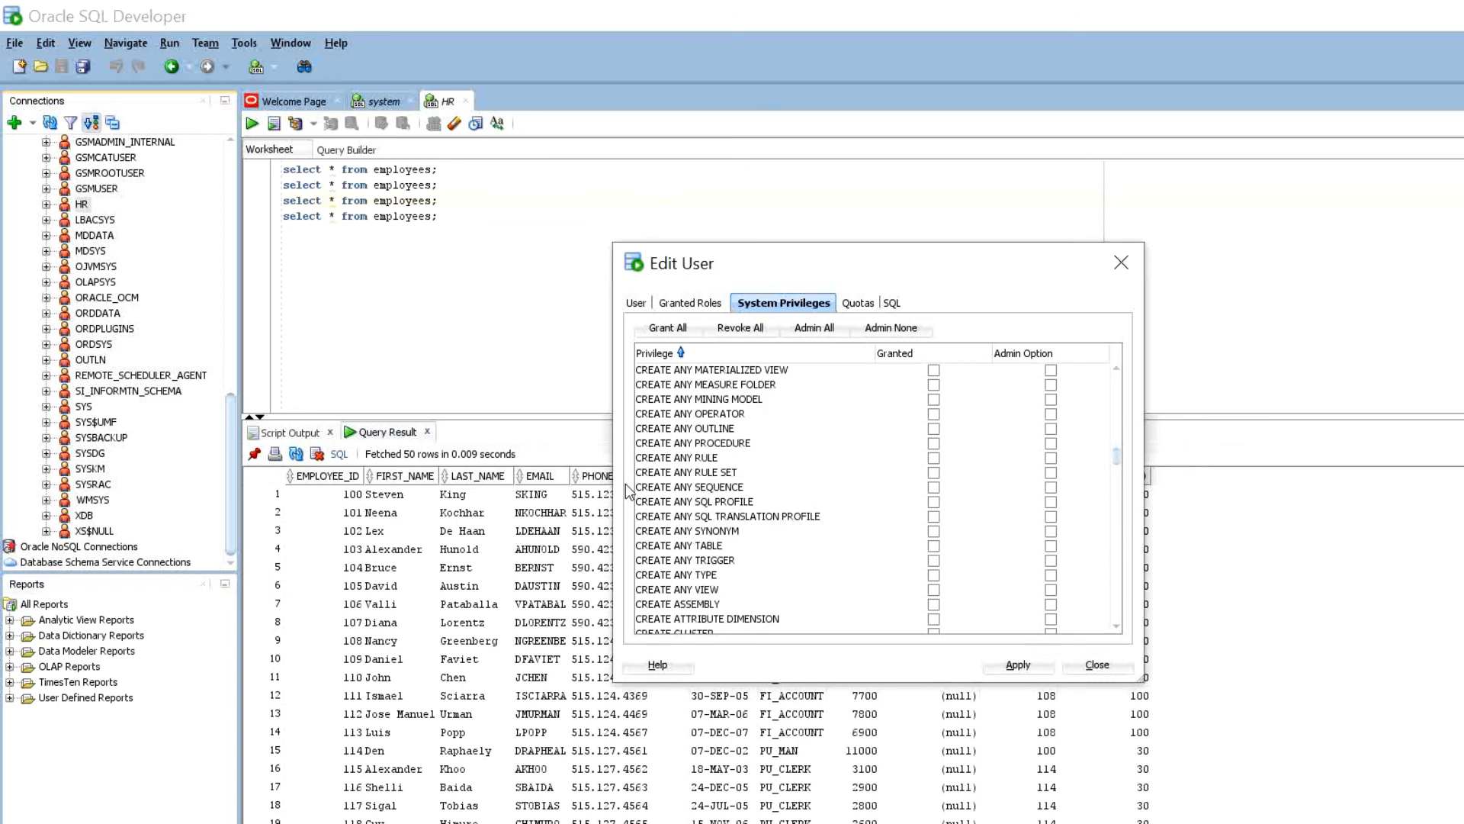
scroll(627, 492, down, 1)
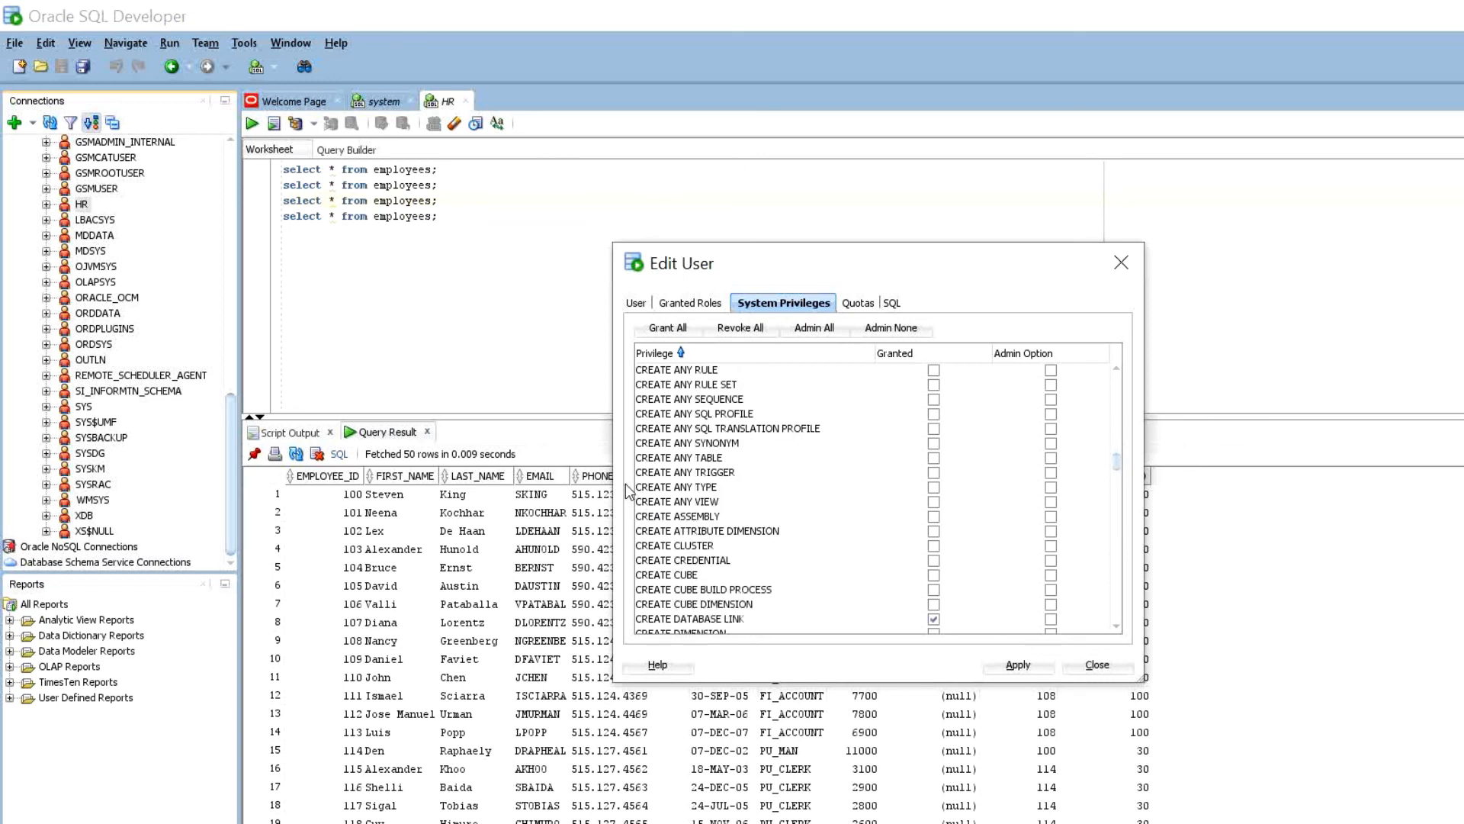
scroll(627, 492, up, 8)
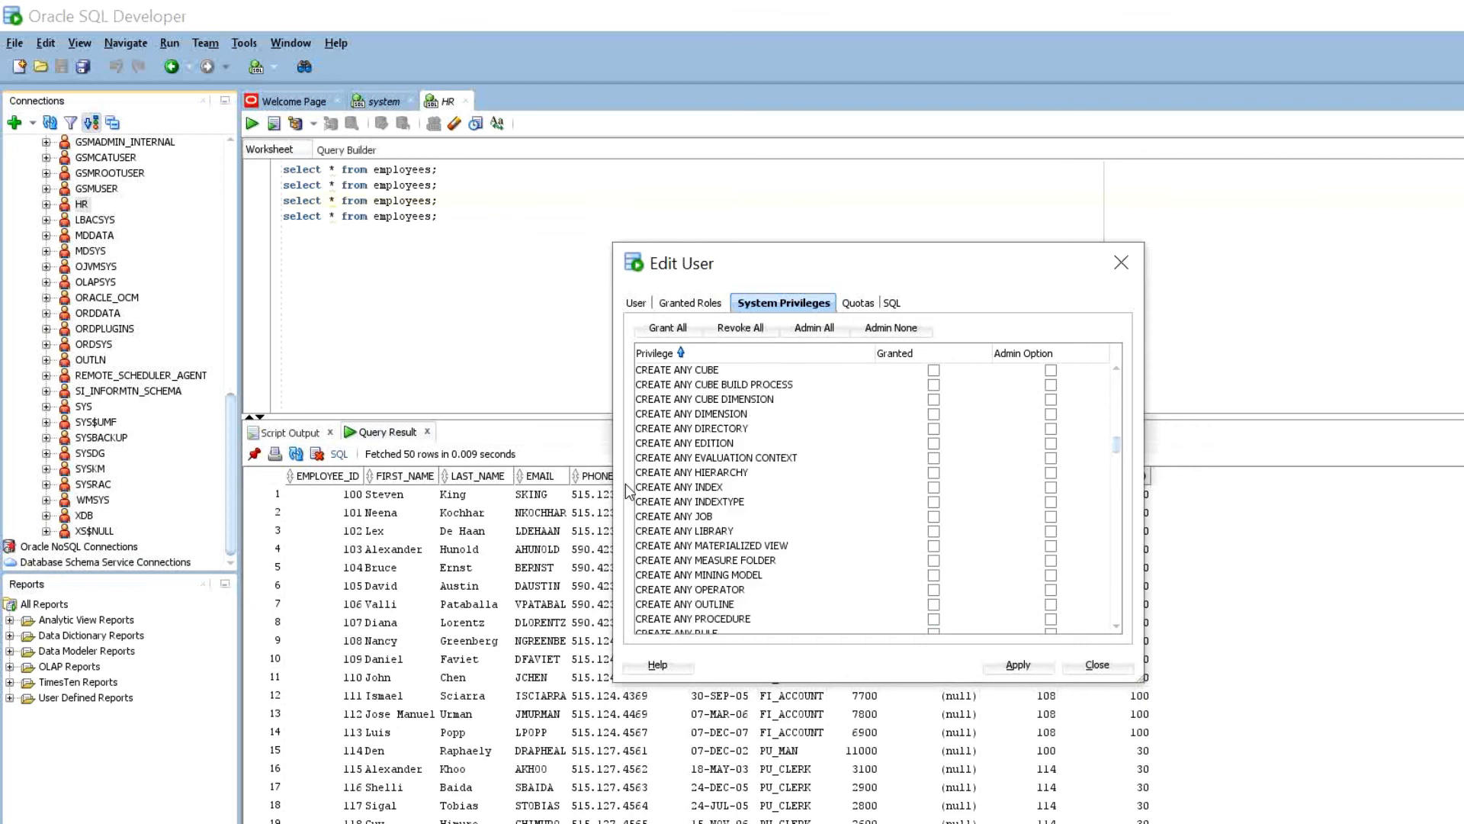
scroll(628, 492, up, 2)
scroll(628, 492, down, 1)
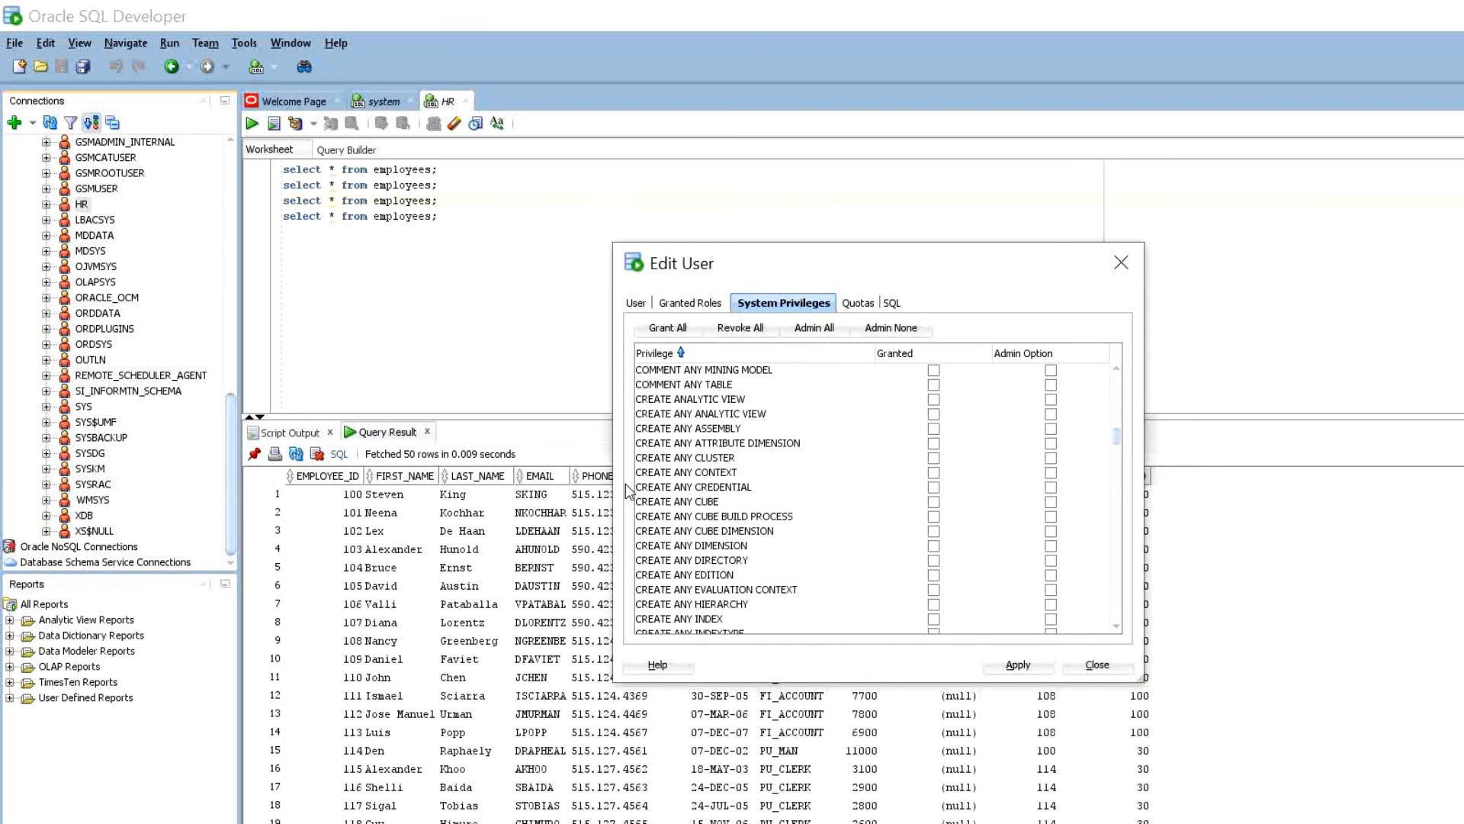
scroll(627, 492, down, 1)
scroll(628, 492, down, 4)
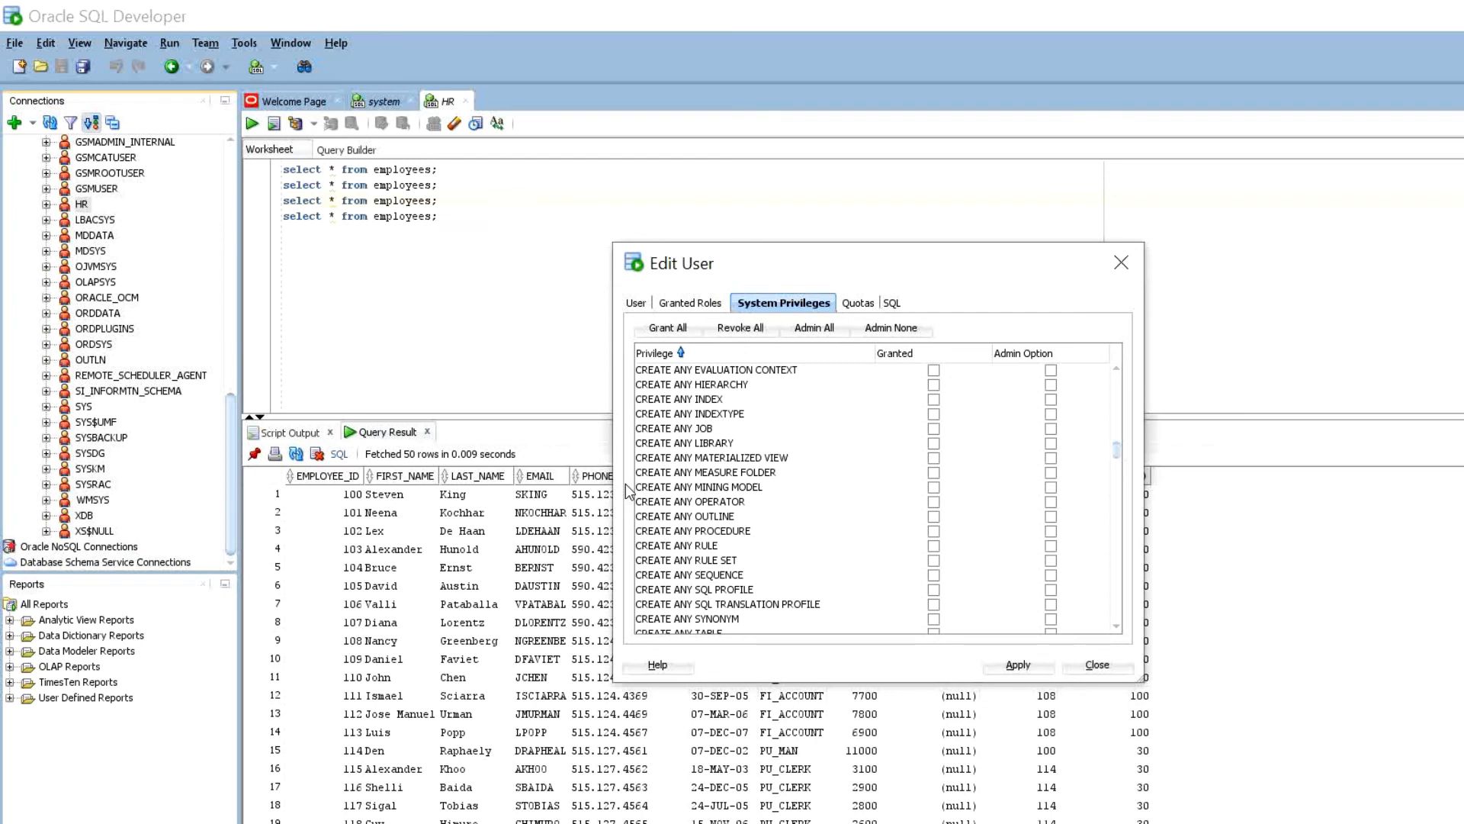
scroll(627, 492, down, 4)
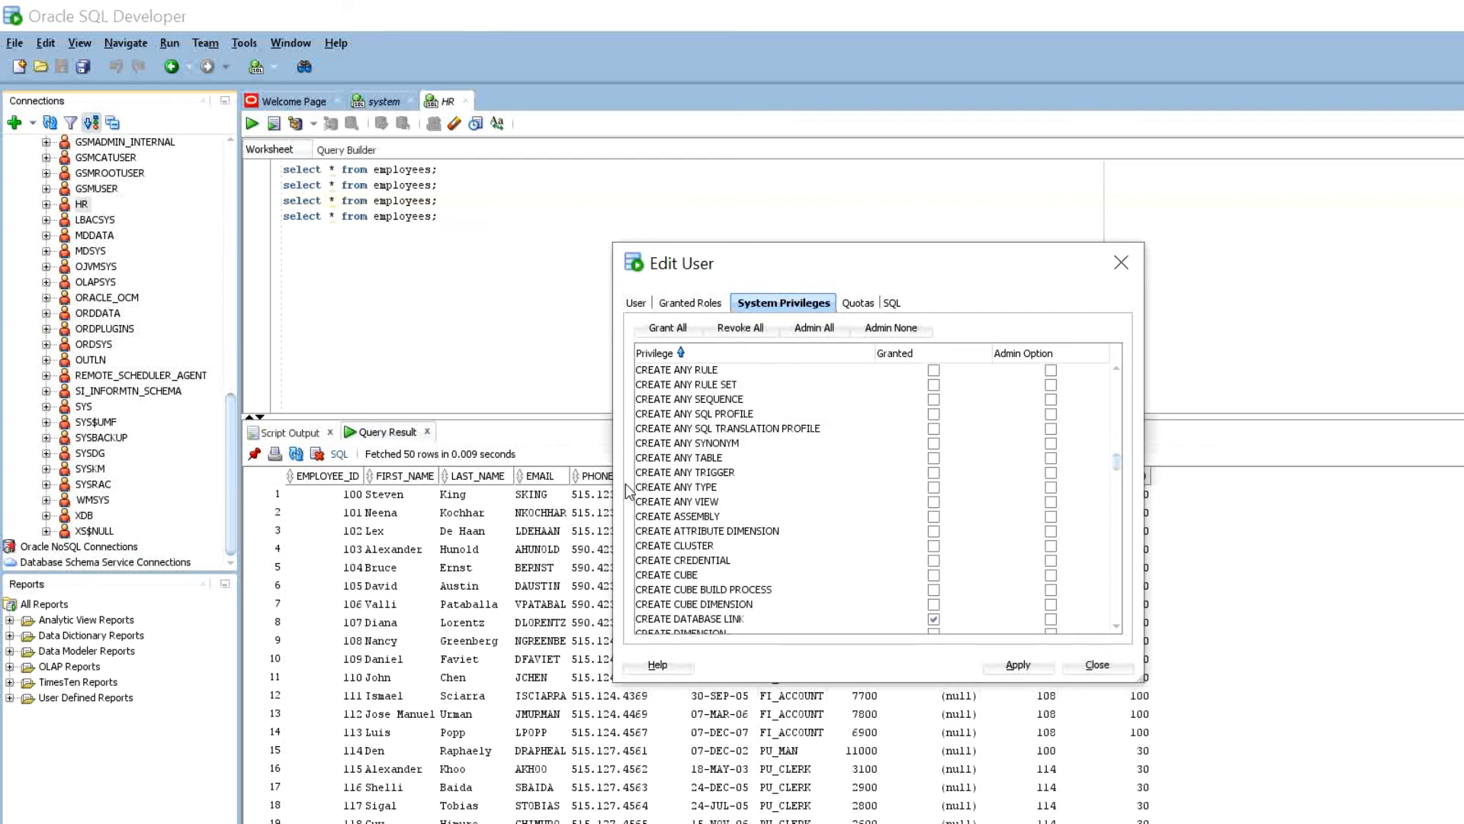
scroll(628, 492, down, 8)
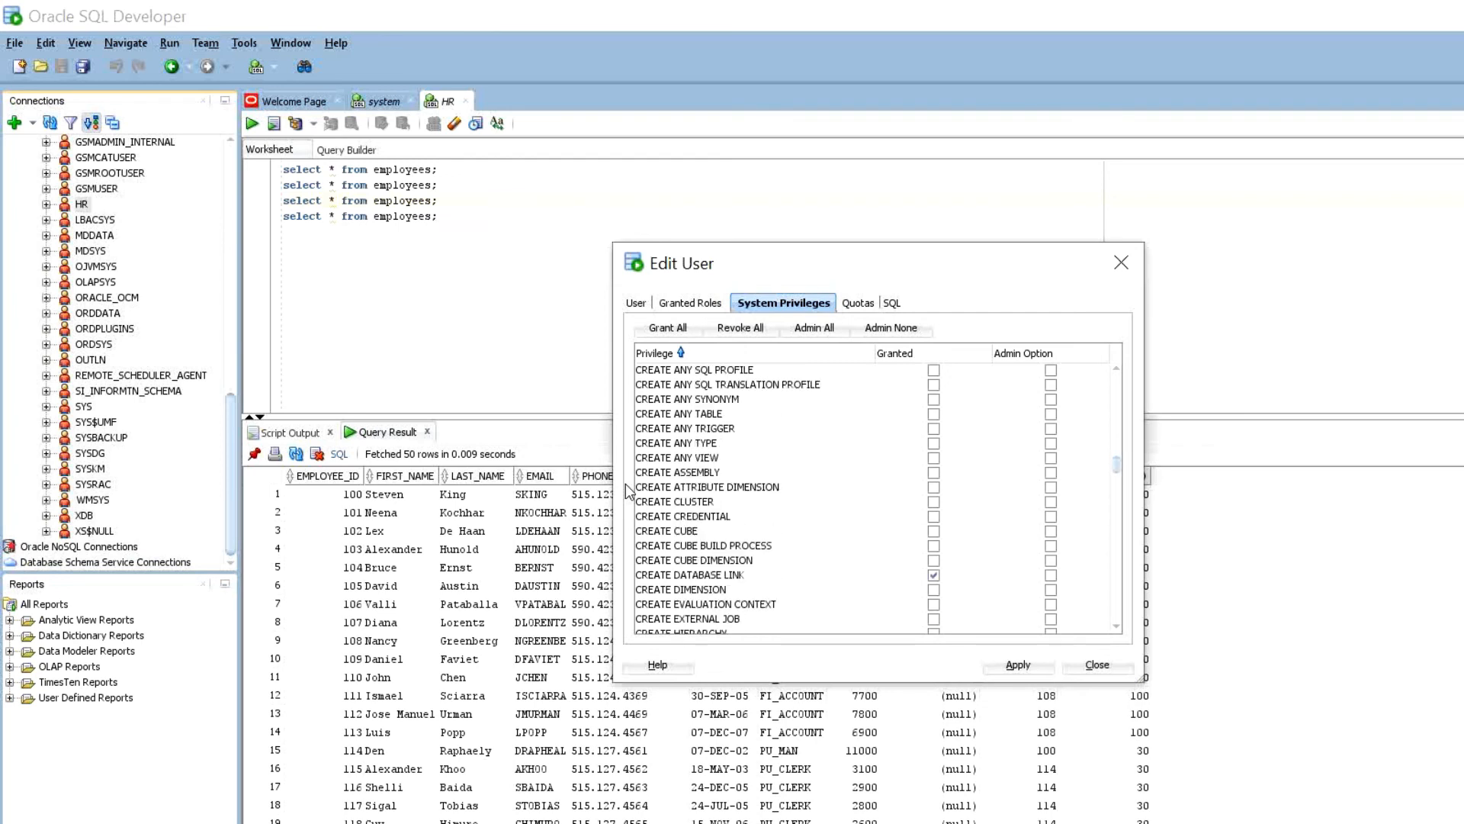
scroll(628, 491, down, 4)
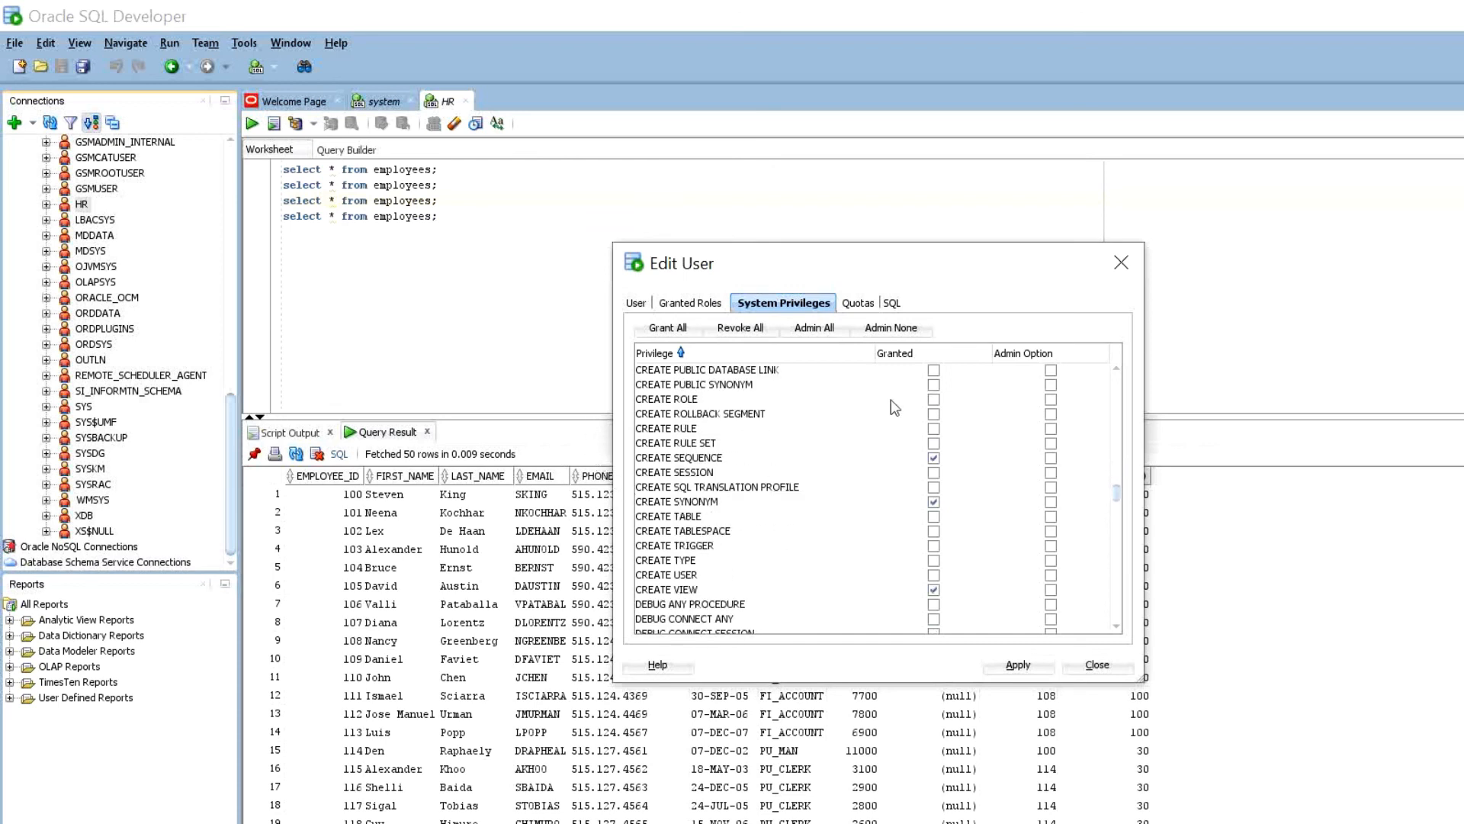
click(933, 473)
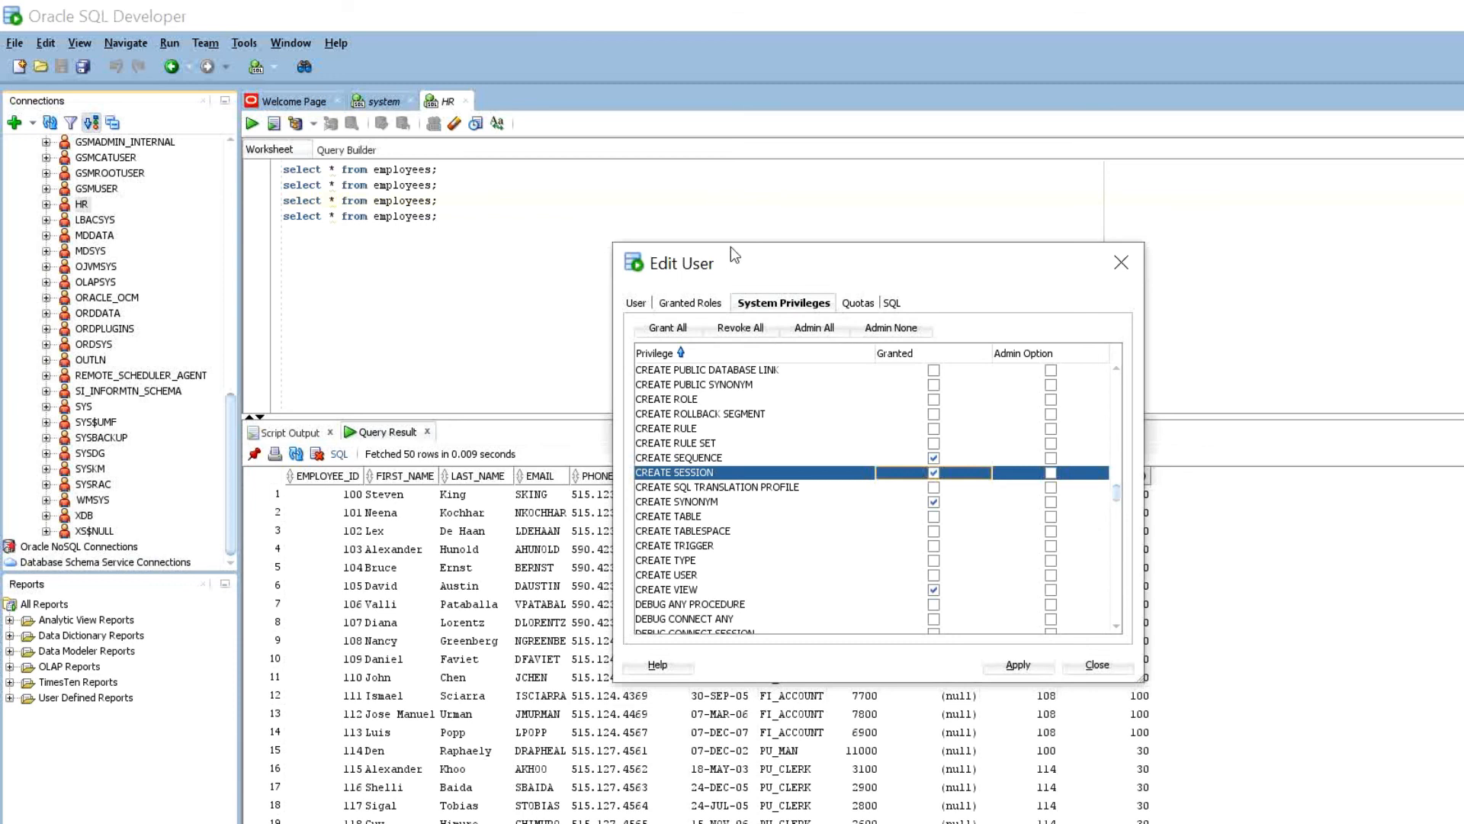
click(891, 303)
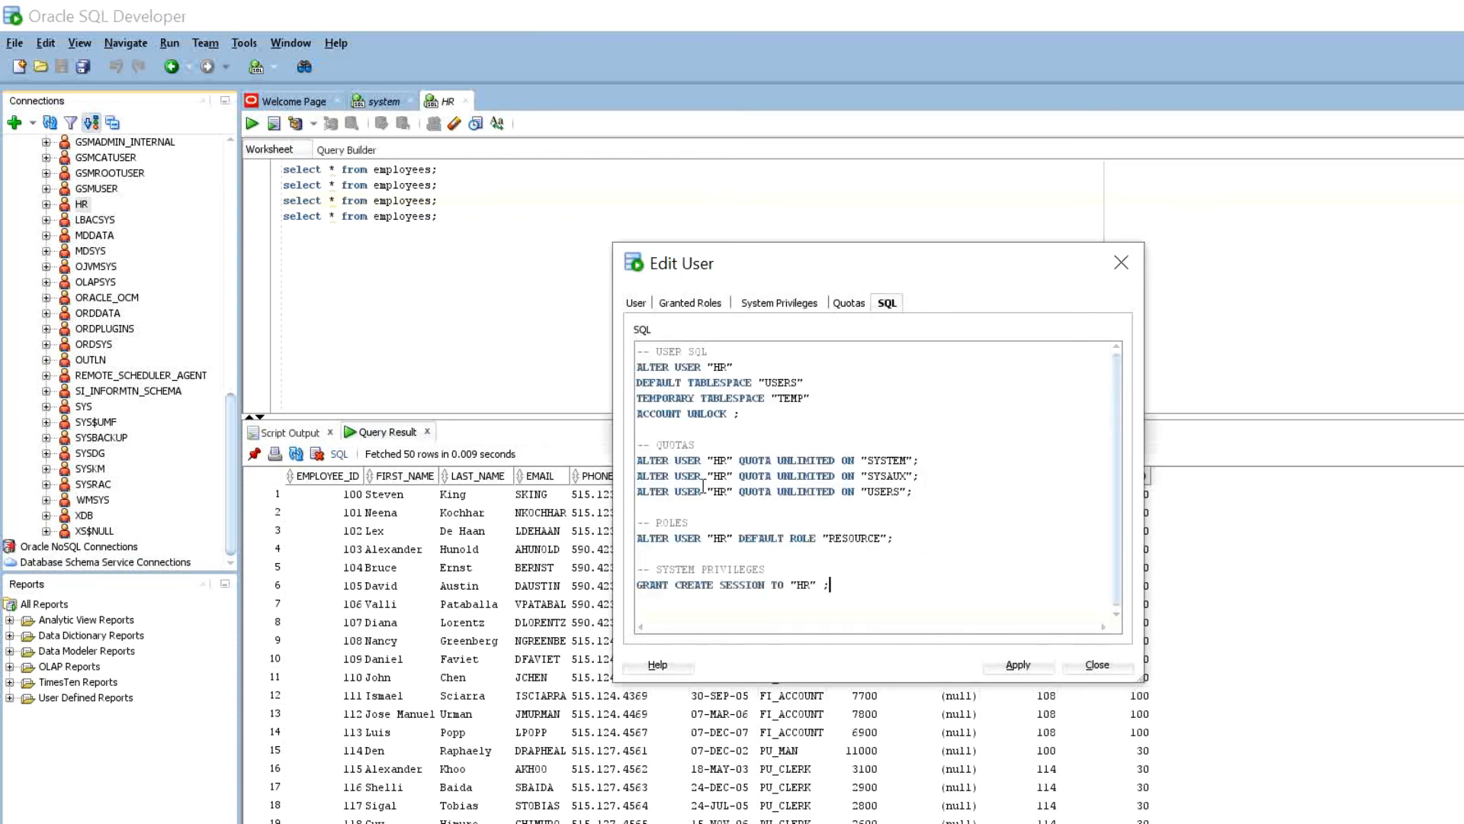
- Apply the CREATE SESSION grant, confirm the success message, and expand the HR connection to reconnect
drag(829, 584, 638, 350)
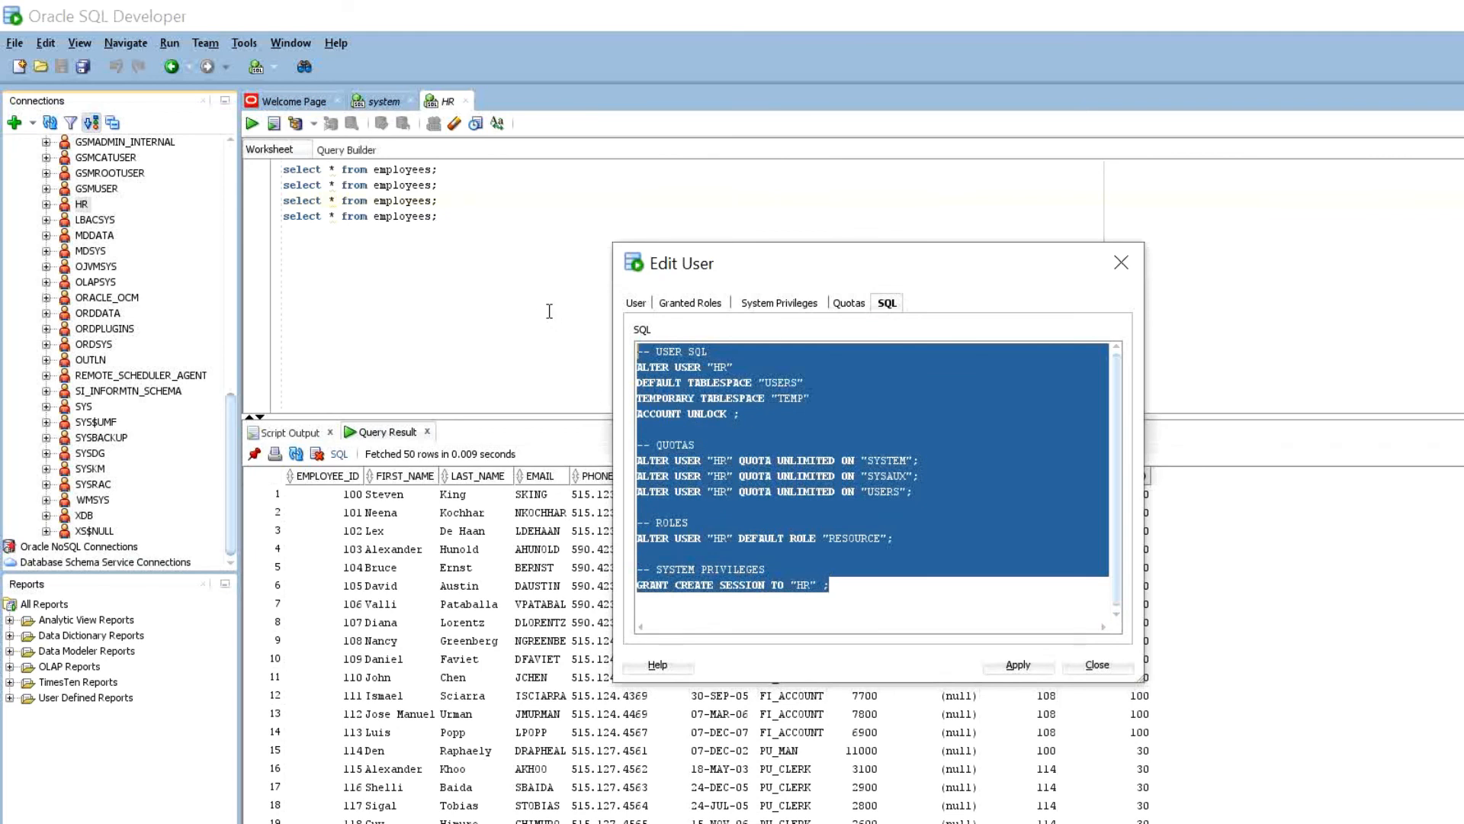
click(689, 398)
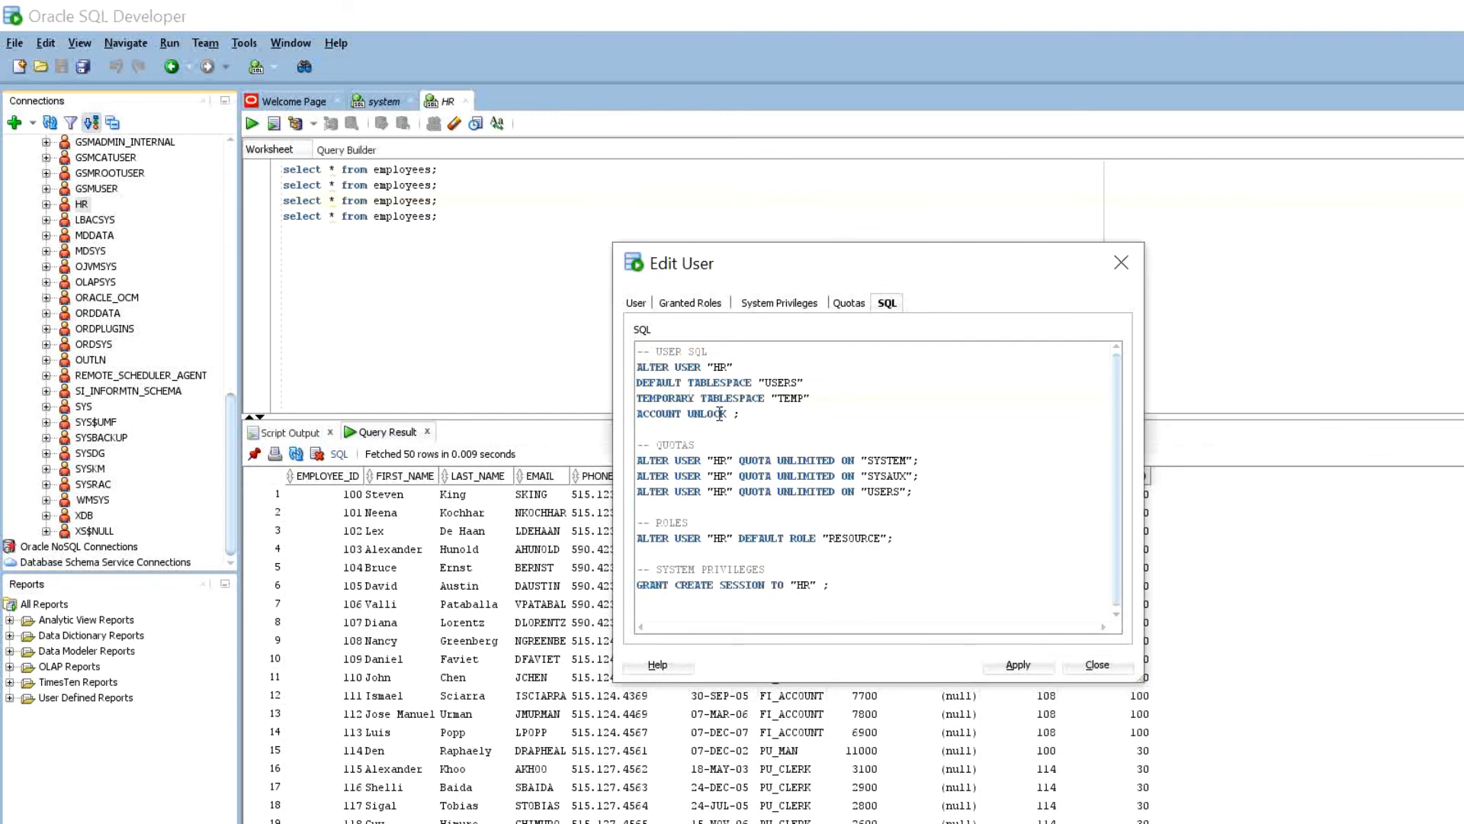
key(alt+a)
key(Return)
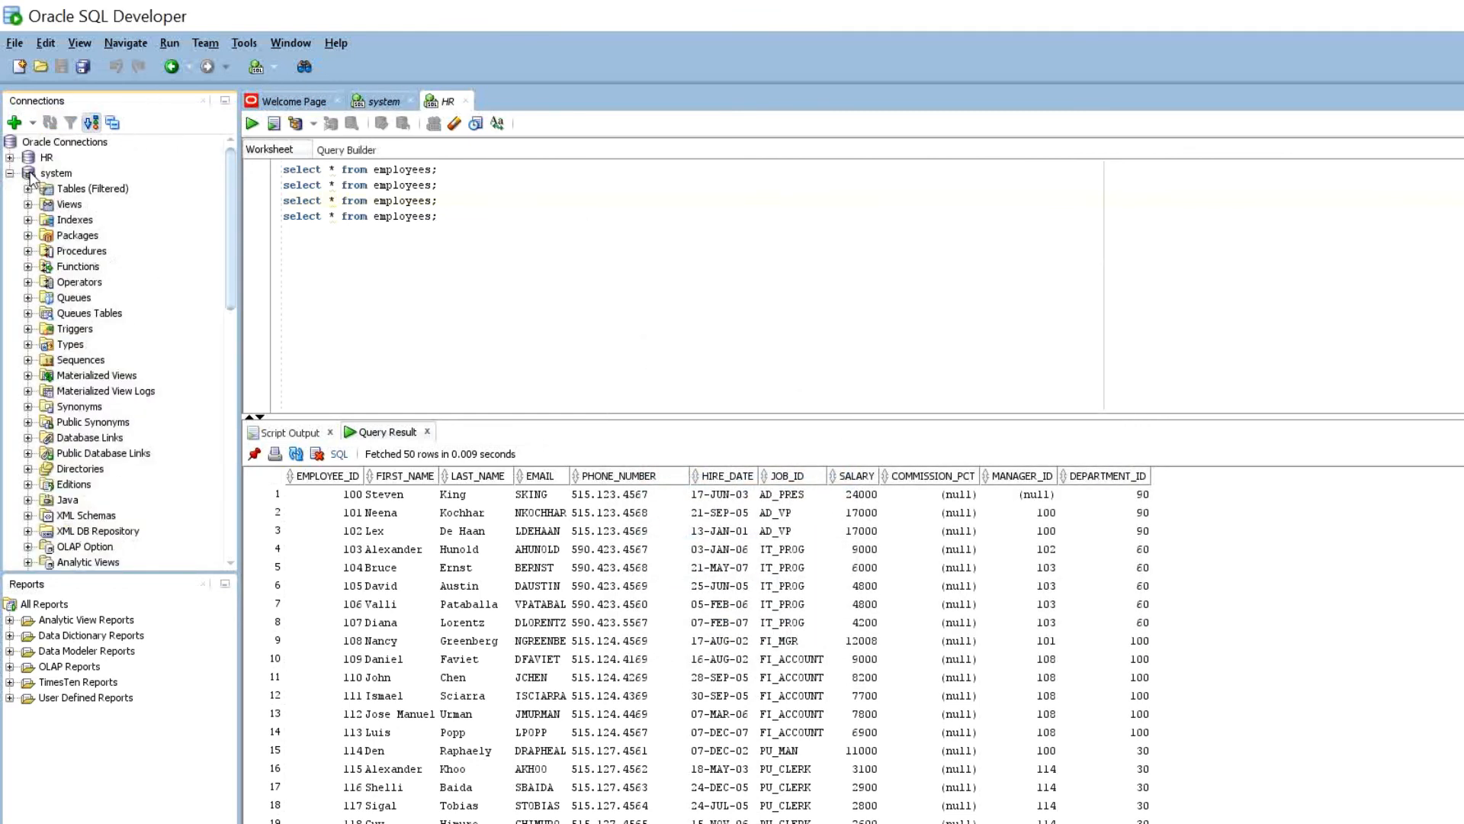
click(10, 158)
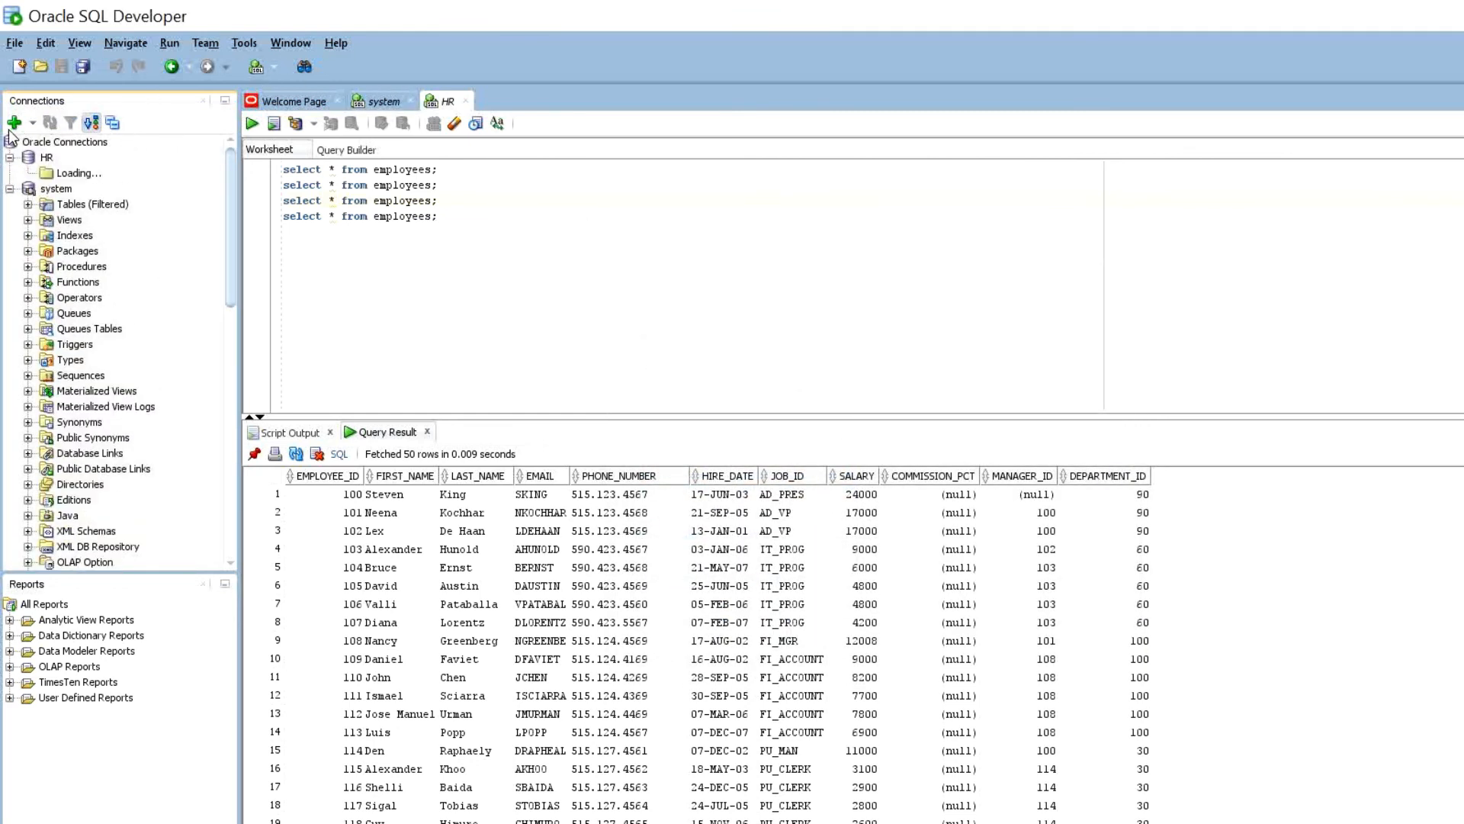